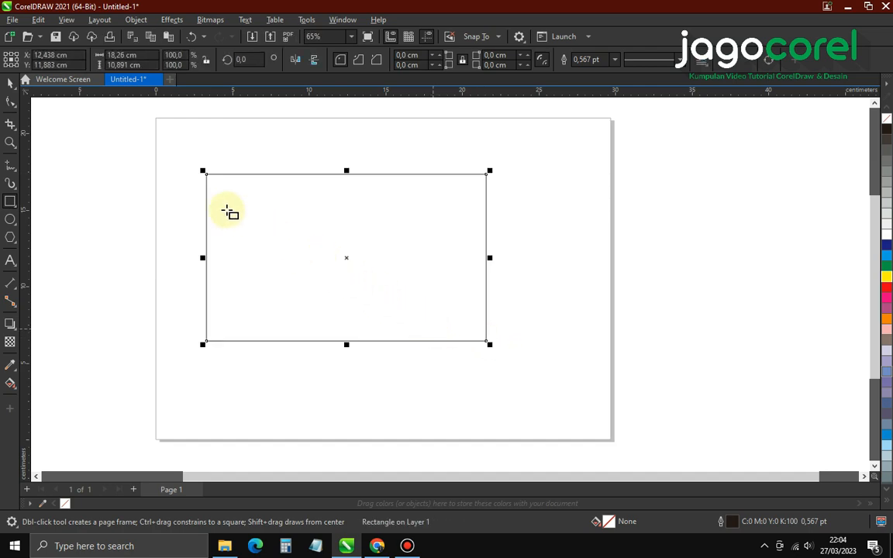
Enter 9 cm width and 5,5 cm height for the rectangle in the property bar
left_click(10, 84)
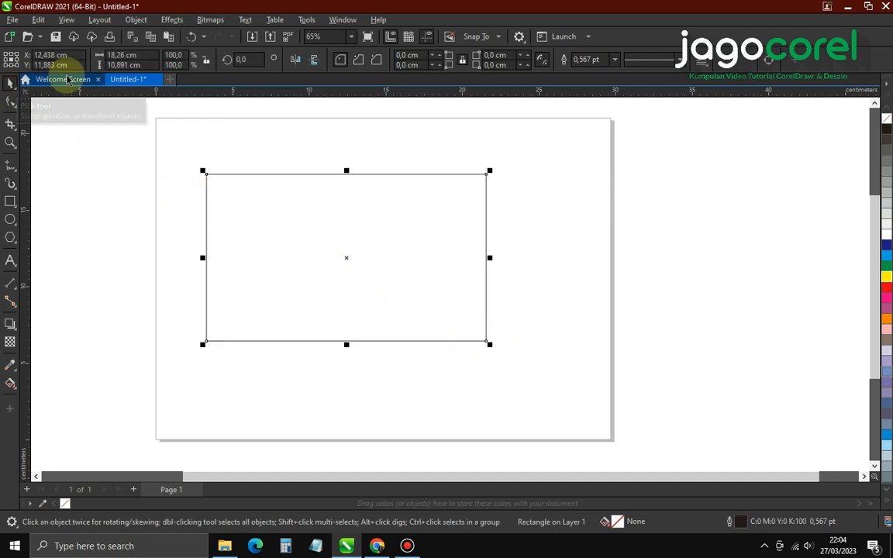
left_click(116, 55)
right_click(90, 59)
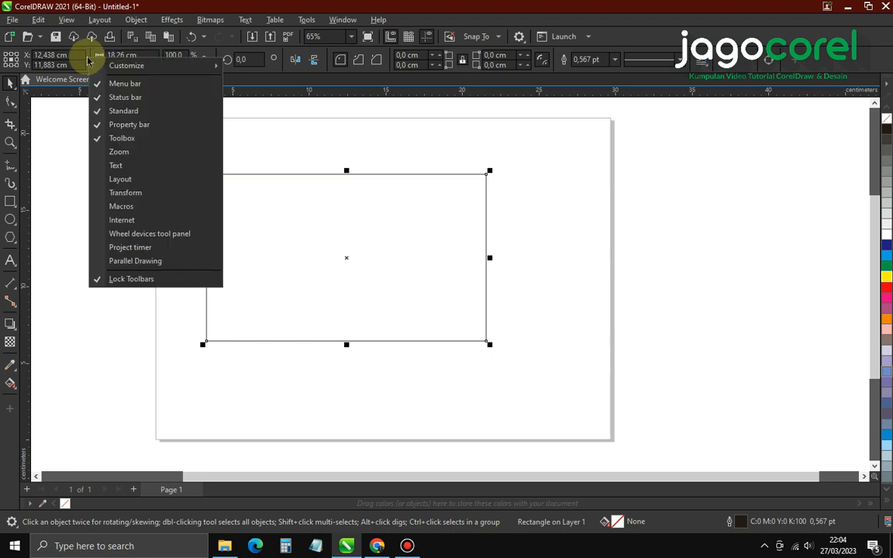
left_click(147, 54)
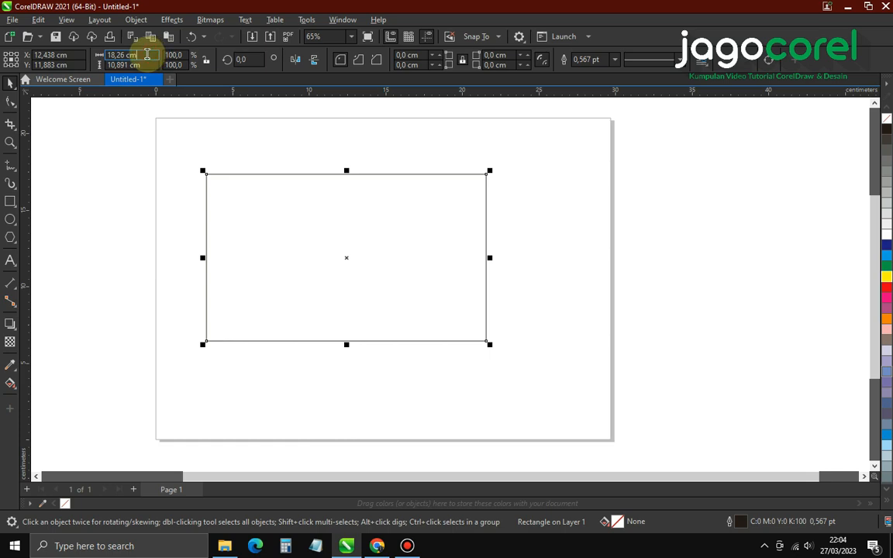
type("9")
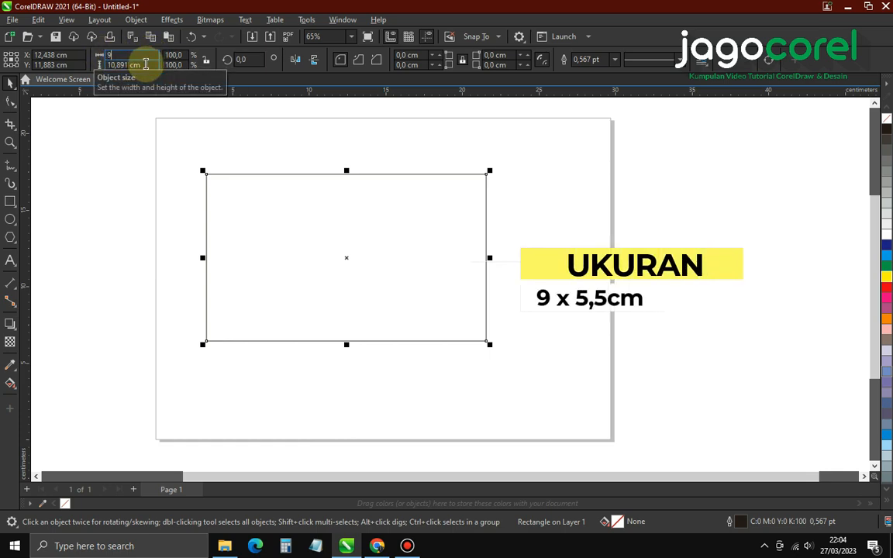
left_click(145, 64)
type("5,5")
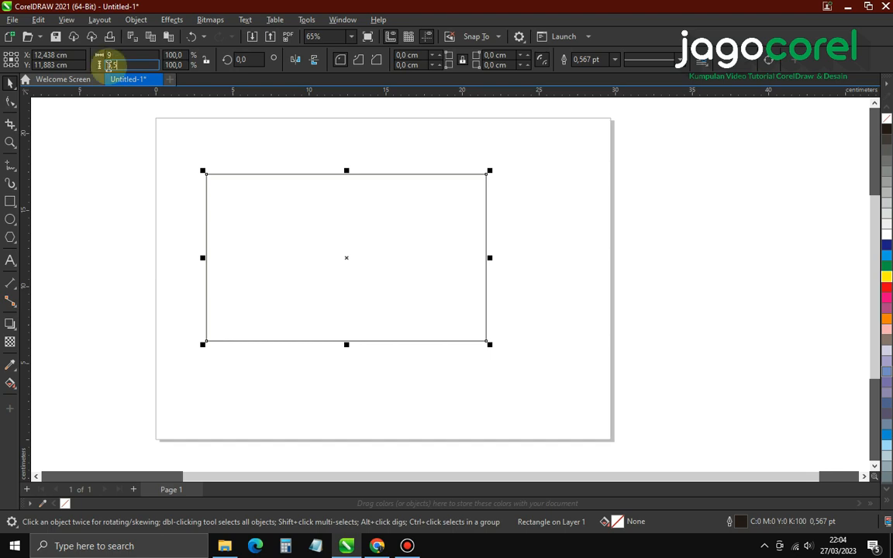
Duplicate the 9 × 5,5 cm card rectangle, offset down-right, and narrow the copy to about 6 cm
left_click(238, 150)
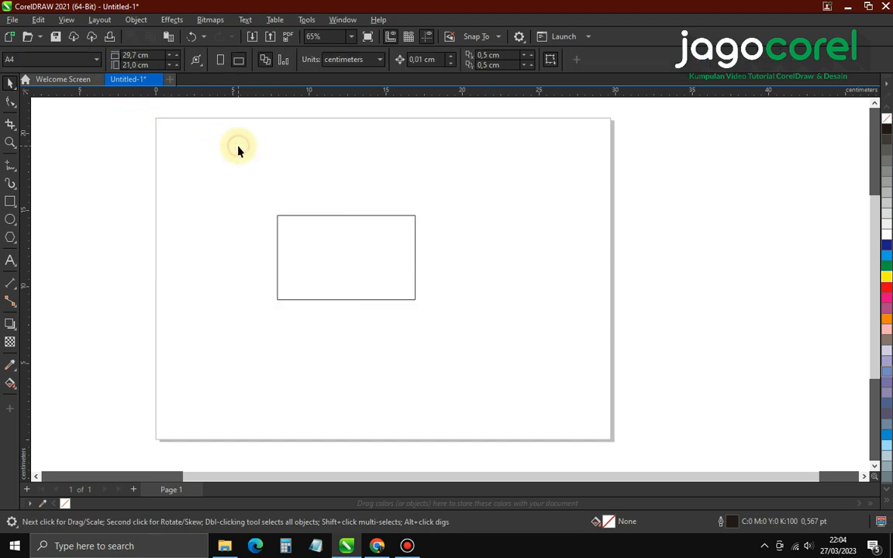
scroll(355, 266, "up", 3)
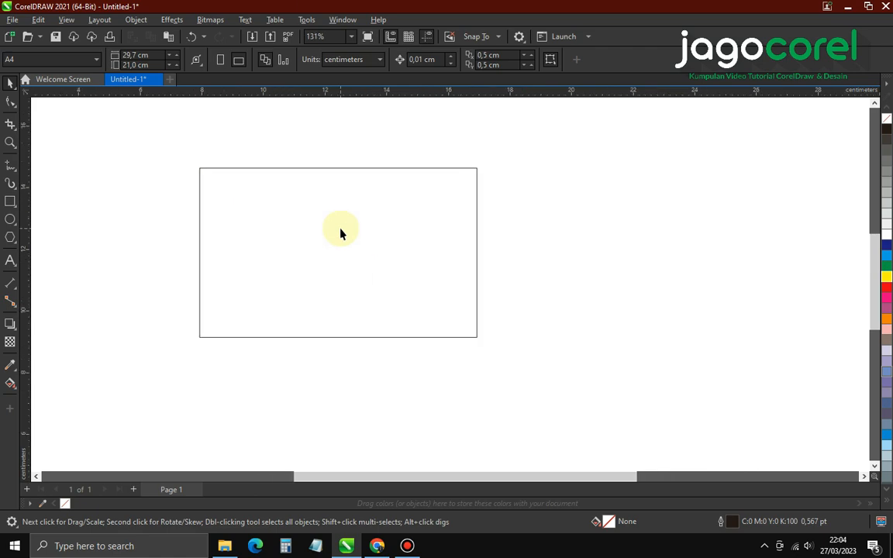
left_click(340, 230)
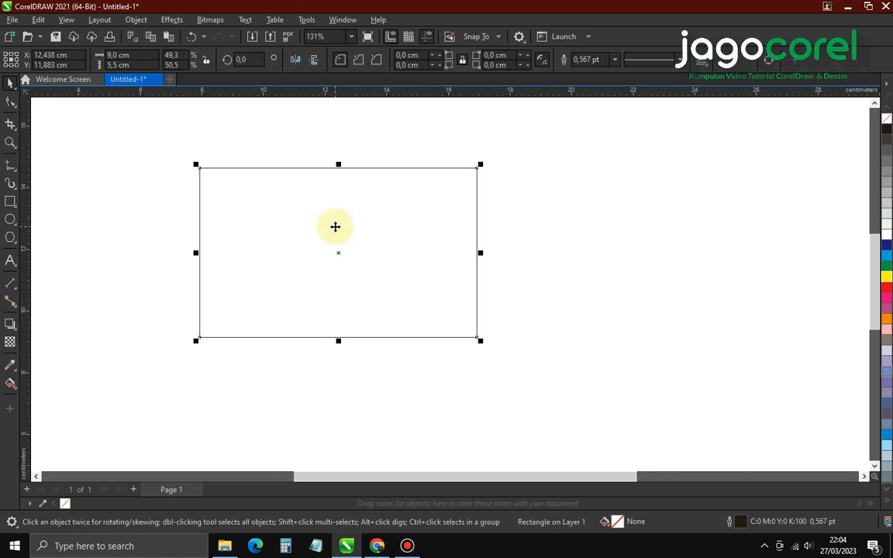
left_click_drag(331, 219, 402, 255)
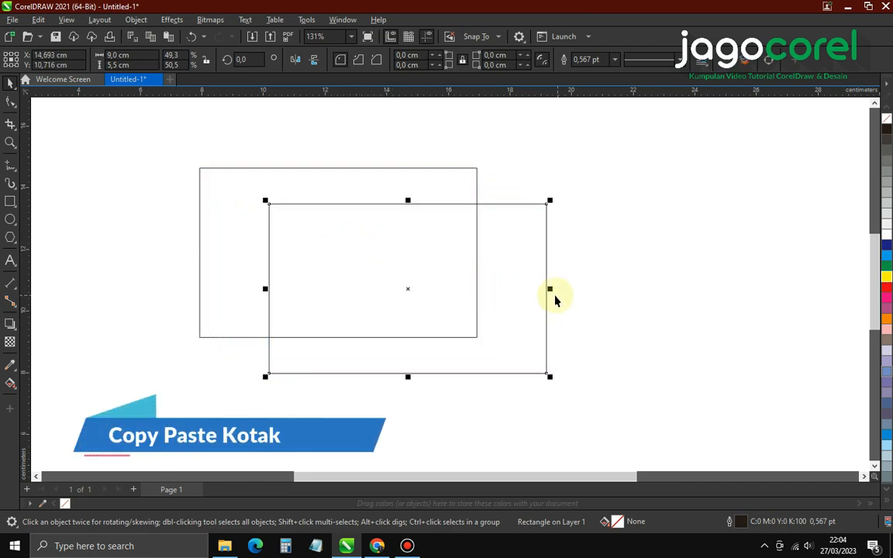
left_click_drag(550, 288, 456, 287)
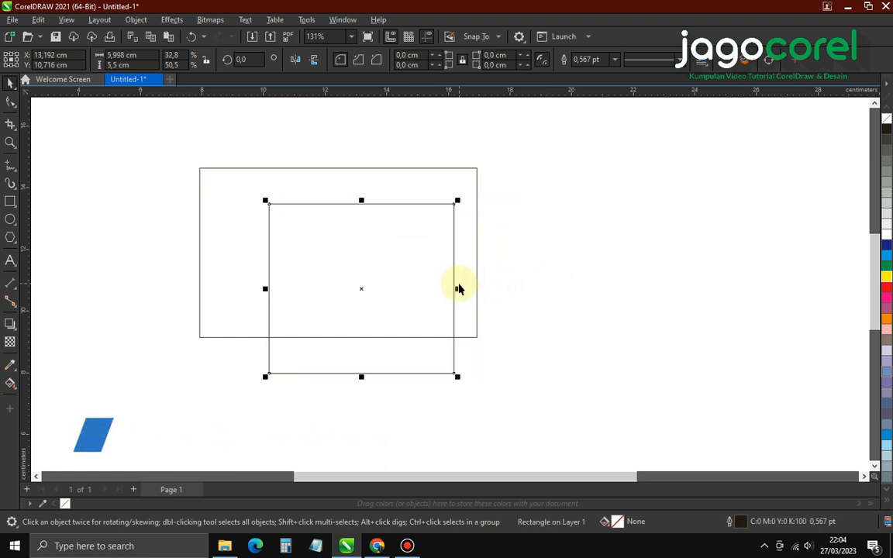
Align the narrow copy to the card rectangle's top and left edges
left_click(223, 189, "shift")
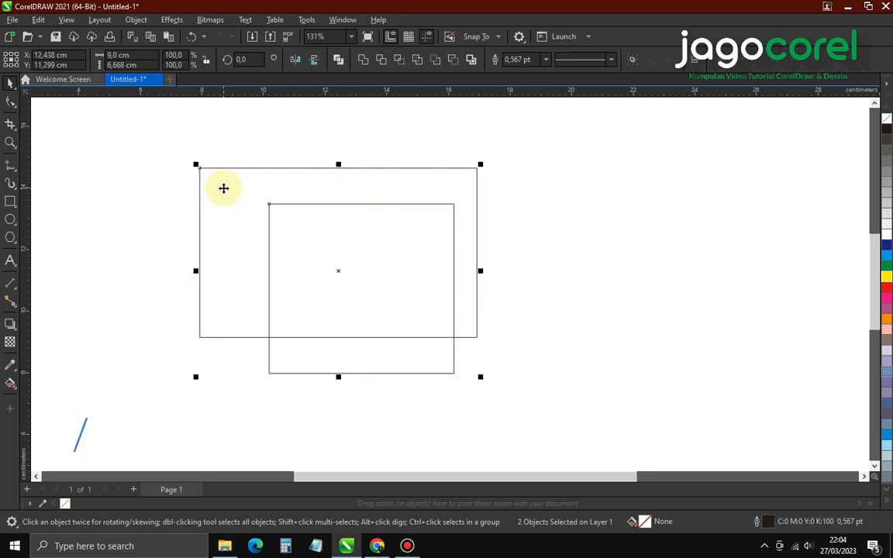
key("t")
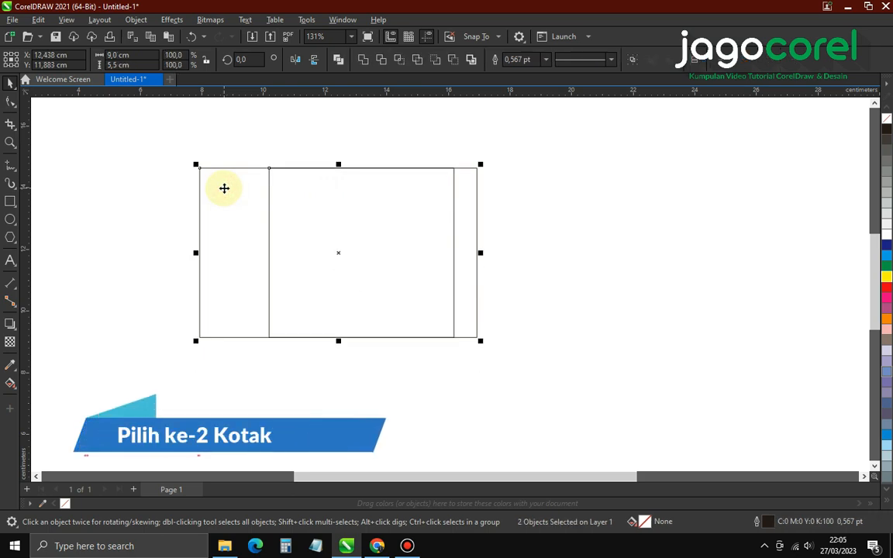
key("l")
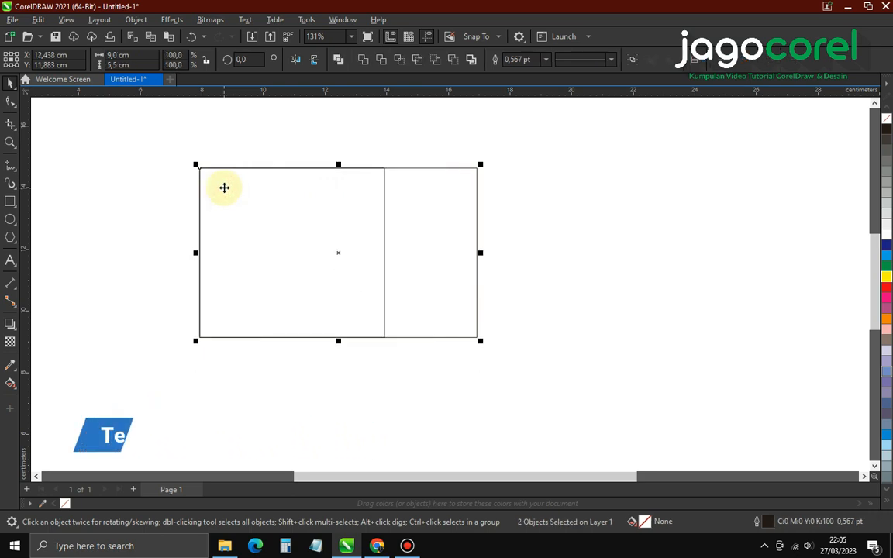
Narrow the aligned copy to about 3,5 cm wide
left_click(237, 154)
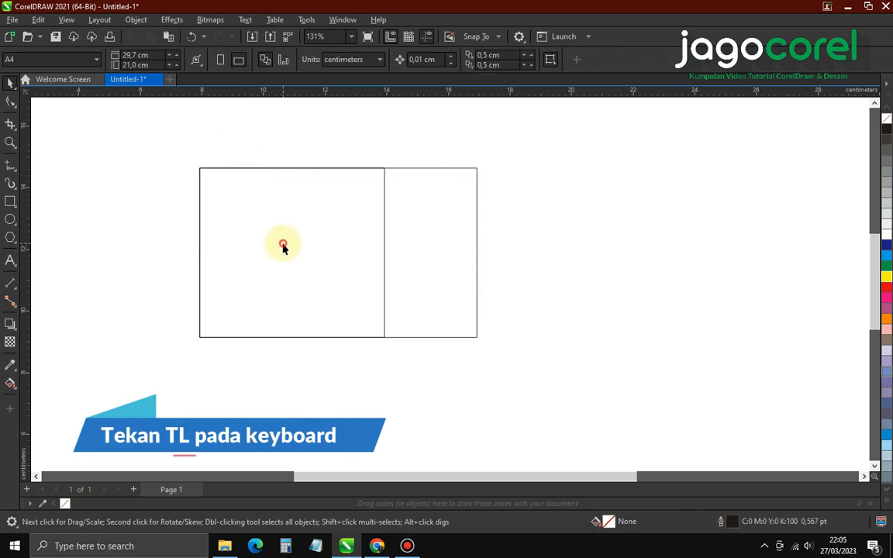
left_click(384, 275)
left_click_drag(384, 252, 311, 257)
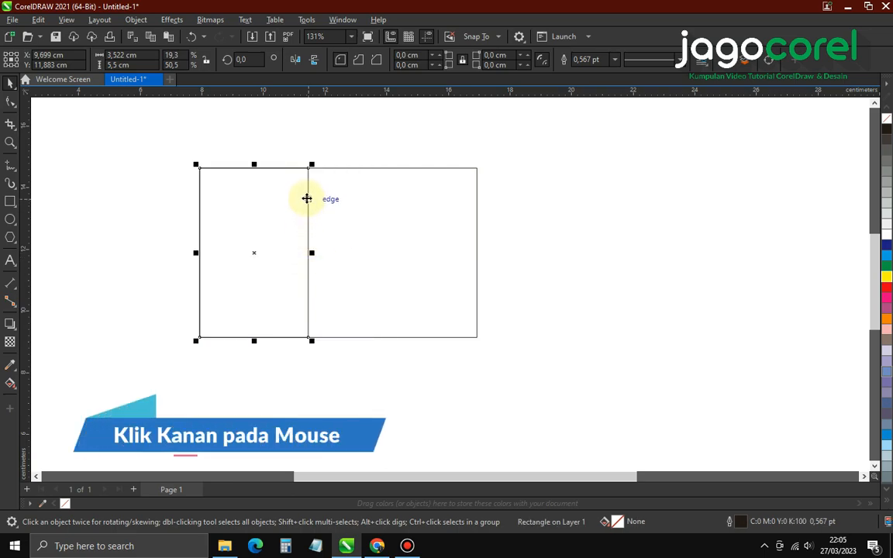
Convert the narrow 3,5 cm rectangle to curves
right_click(308, 197)
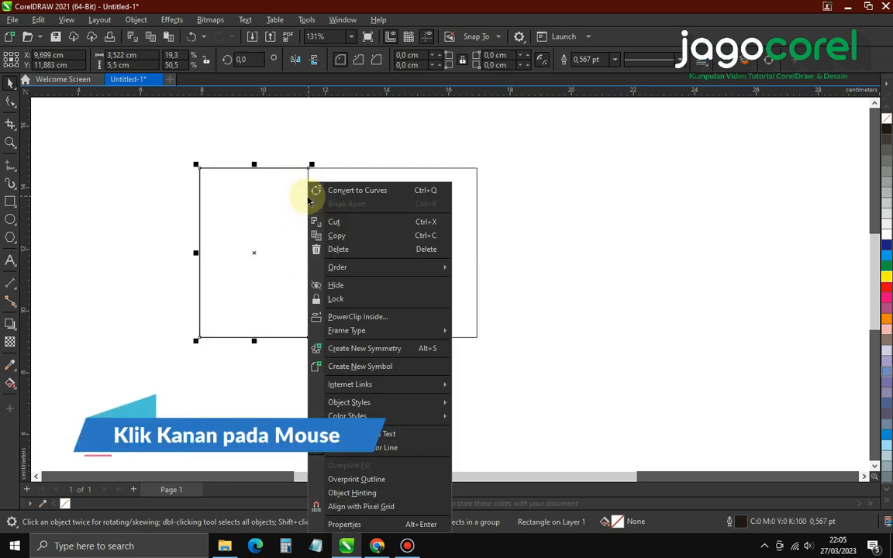
left_click(393, 191)
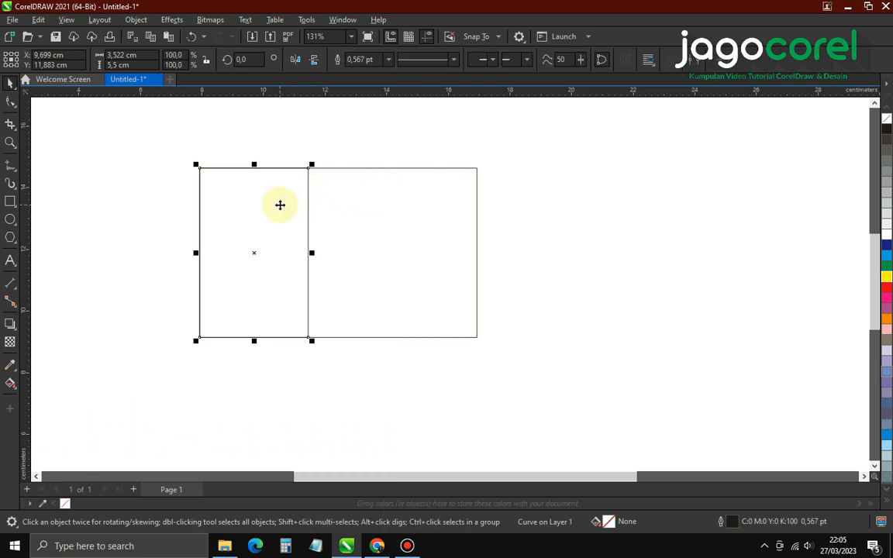
Reshape the narrow shape's right edge into a smooth bulging curve, about 3,07 cm wide
left_click(11, 102)
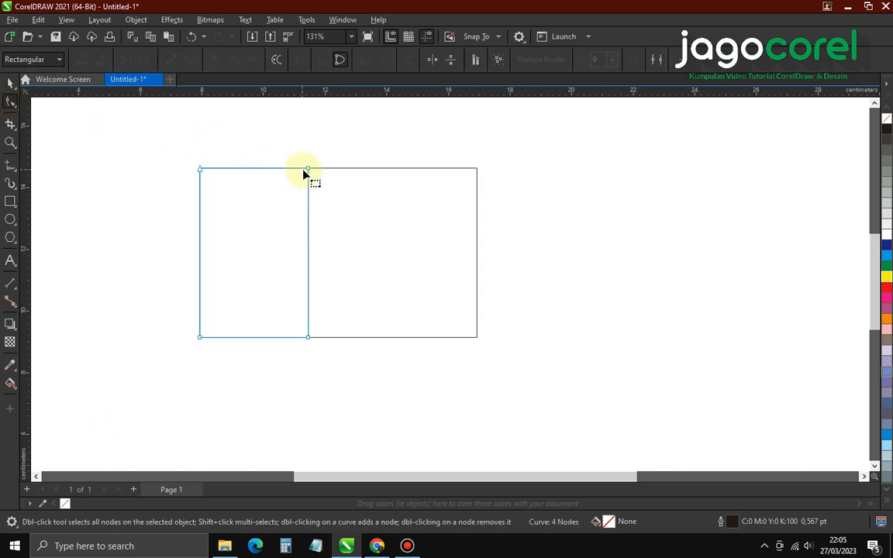
left_click_drag(308, 170, 286, 169)
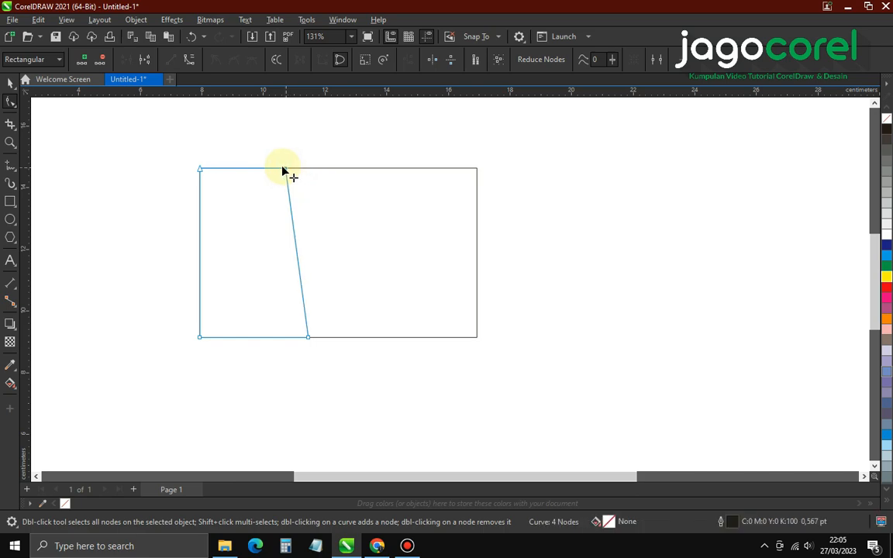
right_click(297, 256)
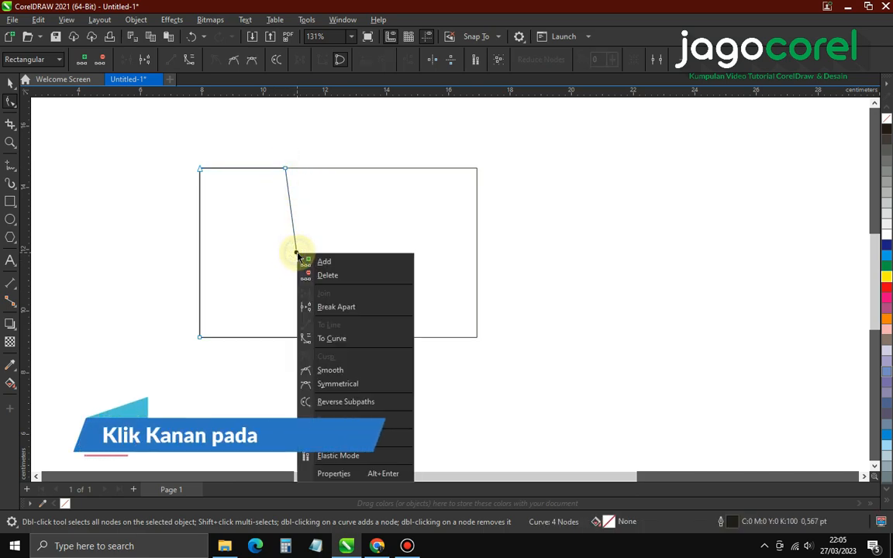
left_click(337, 339)
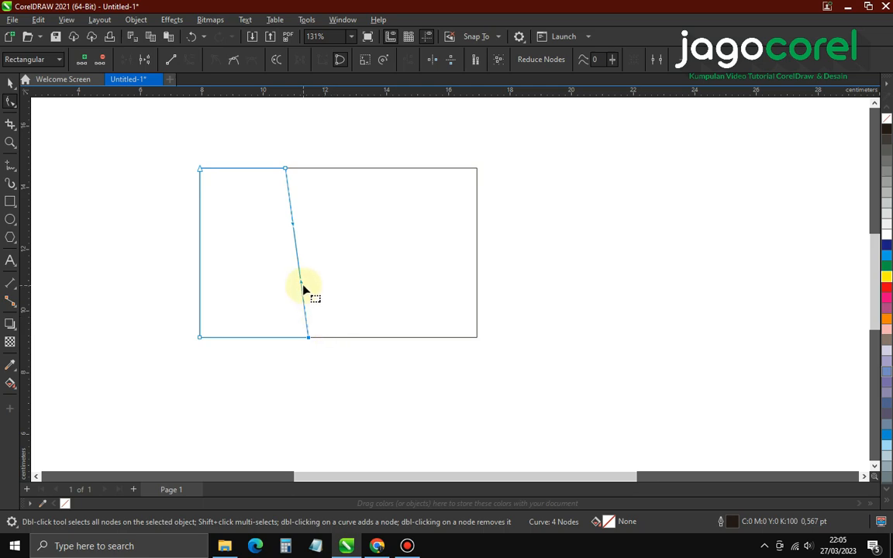
left_click_drag(301, 281, 359, 265)
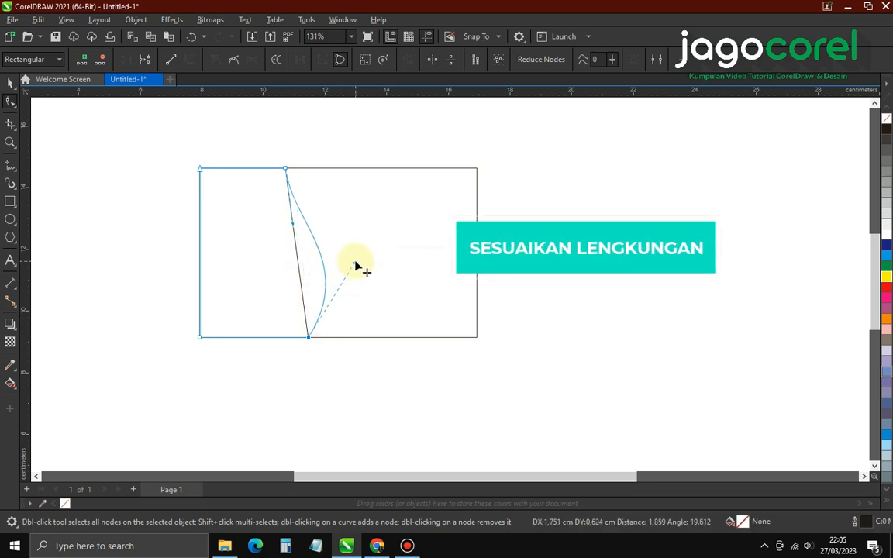
left_click_drag(286, 171, 264, 169)
left_click_drag(310, 338, 283, 337)
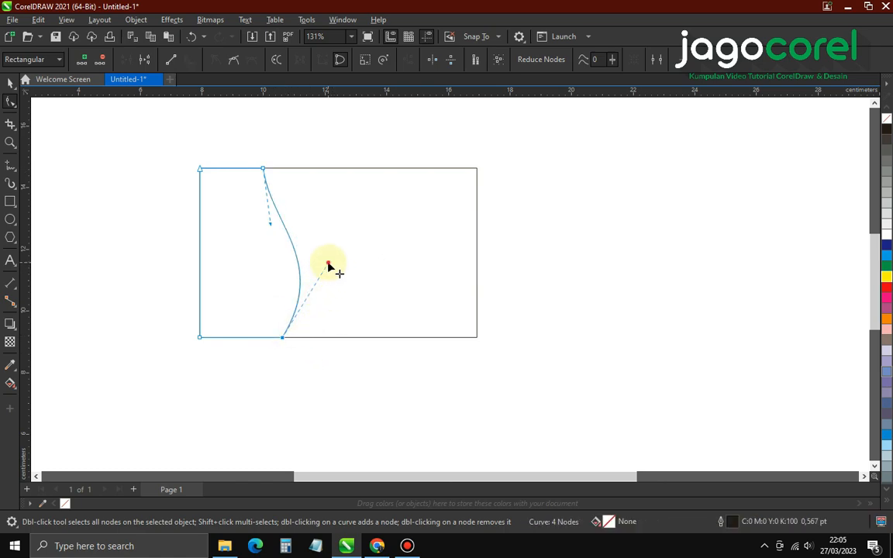
mouse_move(329, 266)
left_mouse_down()
mouse_move(343, 267)
mouse_move(317, 273)
left_mouse_up()
key("space")
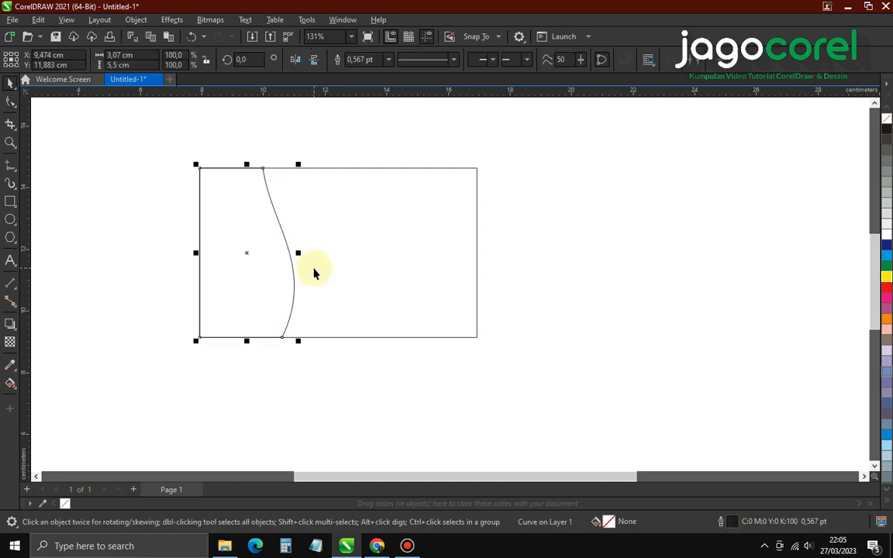
Fill the curved left shape with white
left_click(325, 155)
left_click(251, 231)
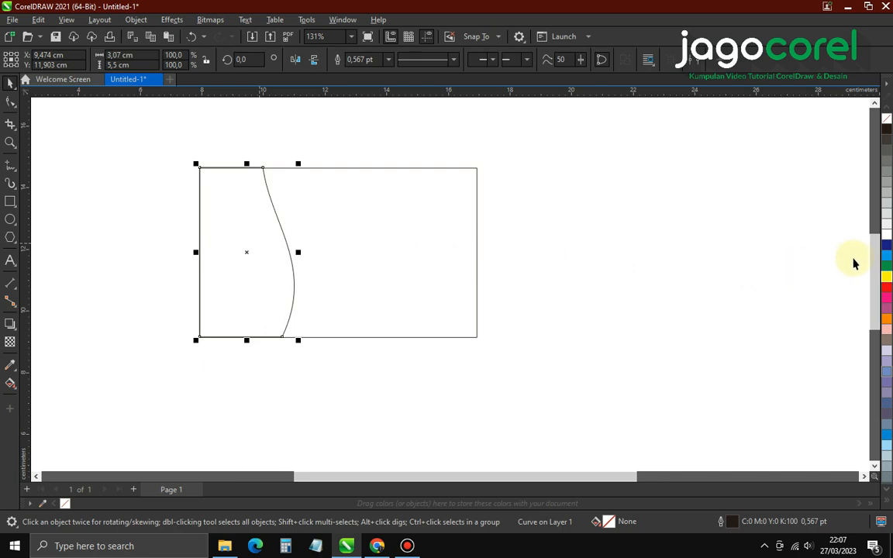
left_click(888, 239)
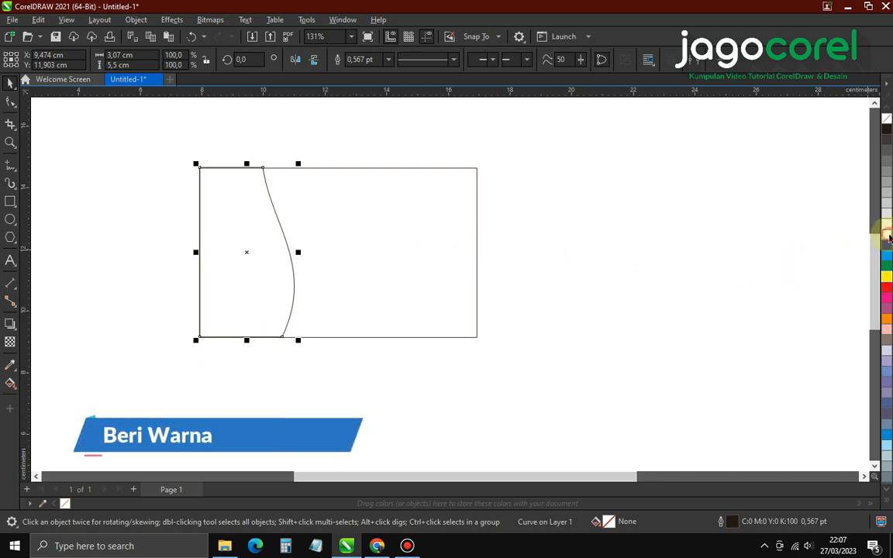
Fill the card rectangle with black
left_click(564, 226)
left_click(468, 226)
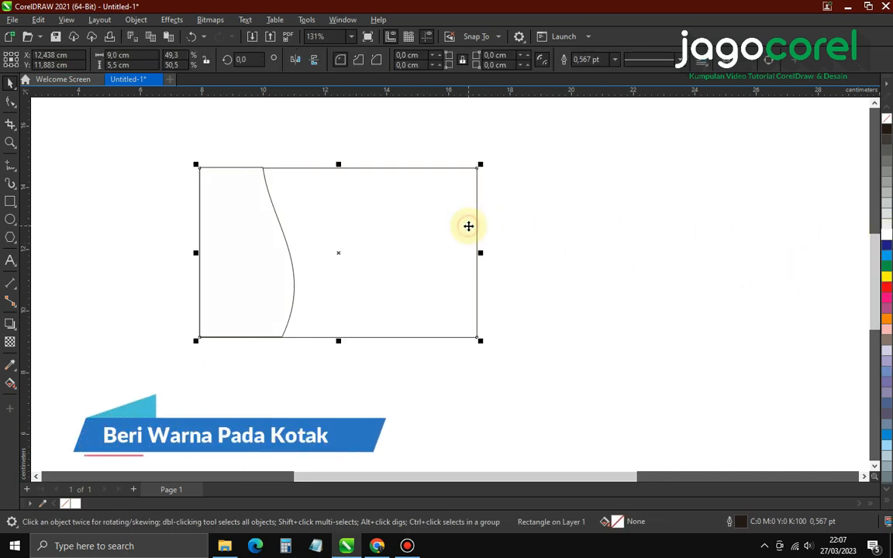
left_click(887, 129)
left_click(659, 214)
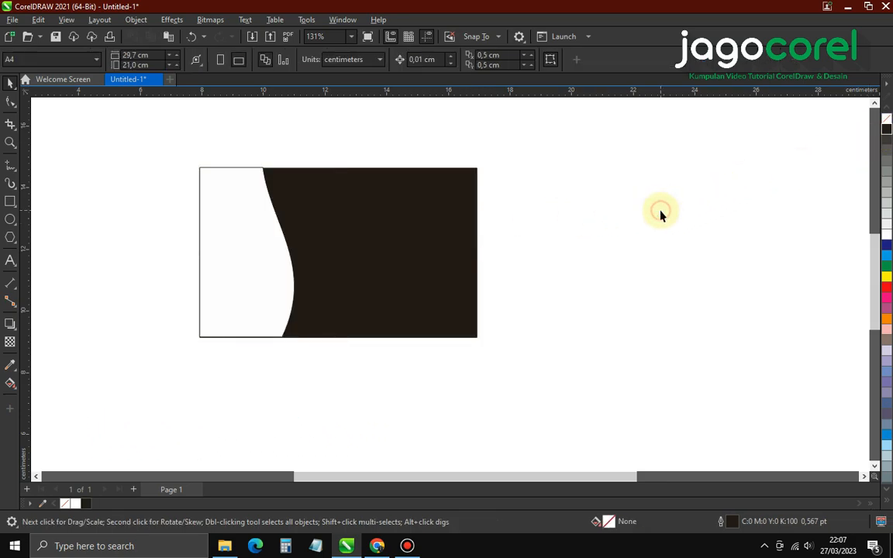
left_click(263, 242)
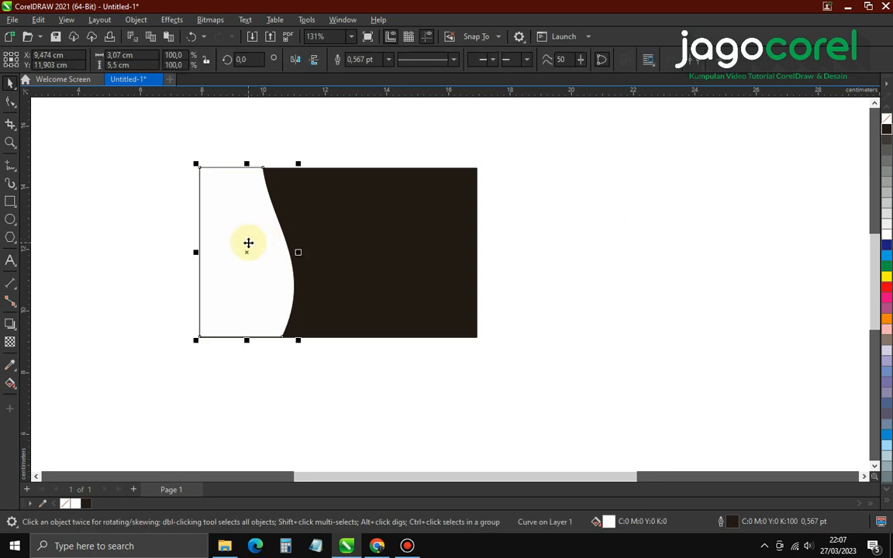
Place a widened 3,4 cm white wave panel in front at the card's top-left corner
left_click_drag(248, 243, 246, 301)
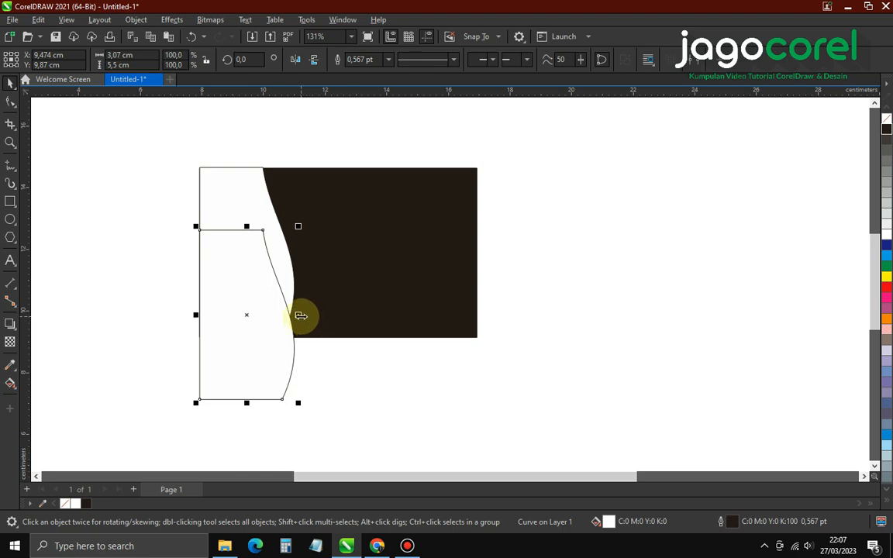
left_click_drag(299, 315, 309, 314)
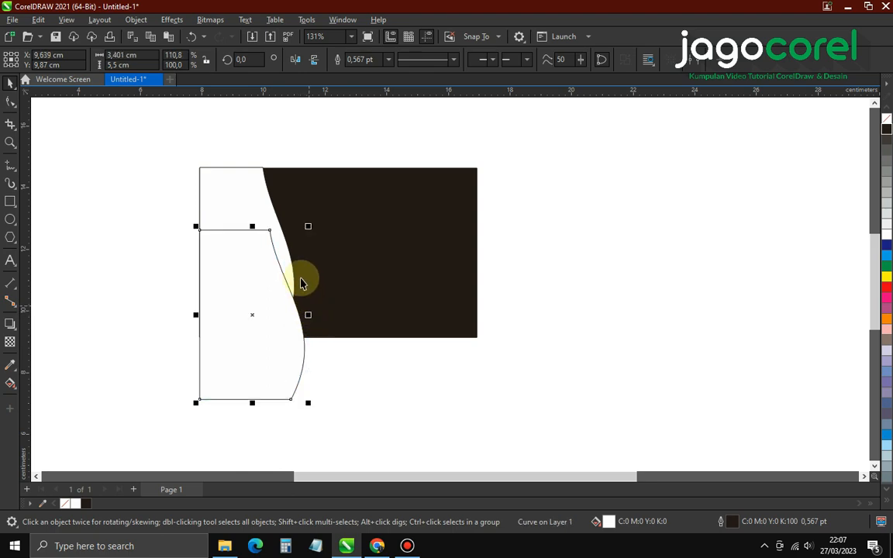
left_click(251, 197)
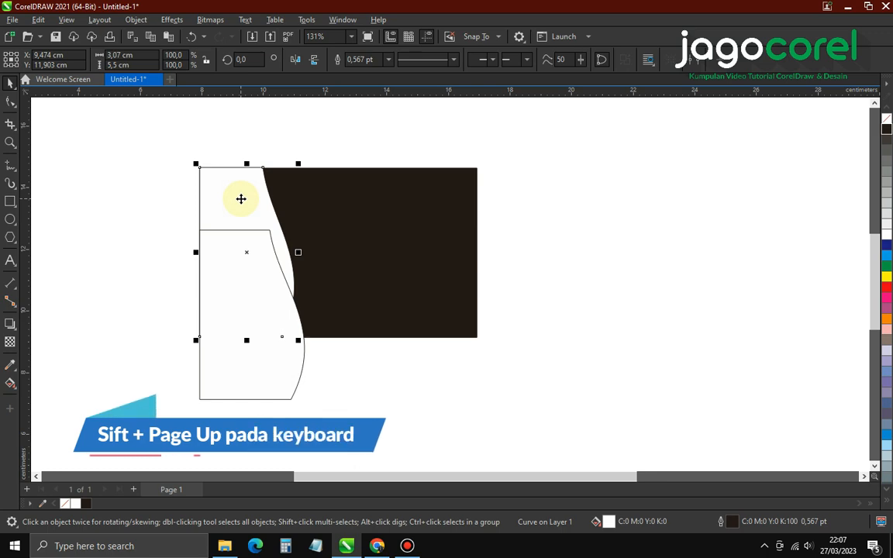
key("shift+Page_Up")
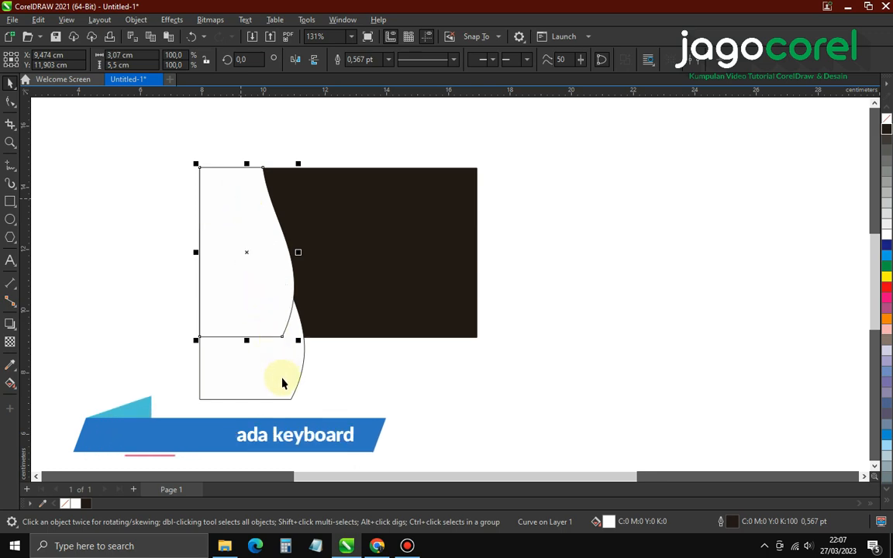
left_click(281, 378)
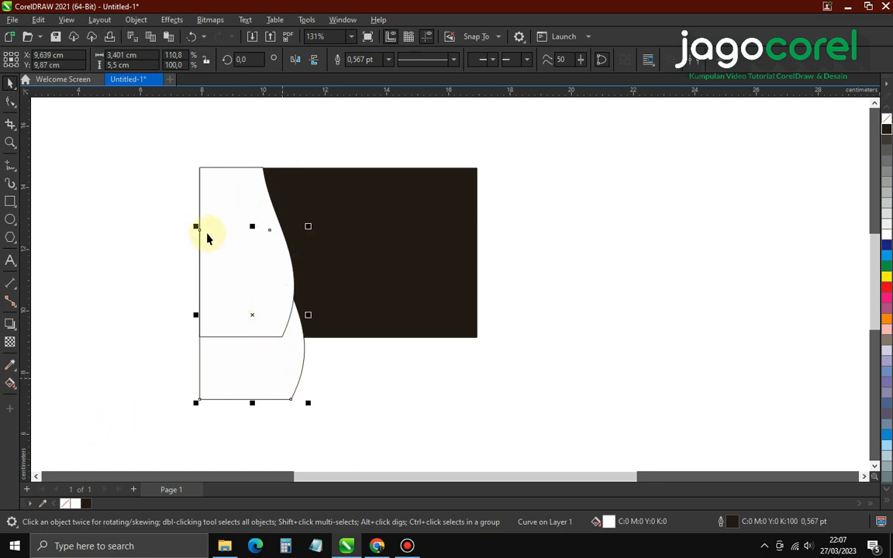
left_click_drag(198, 231, 199, 169)
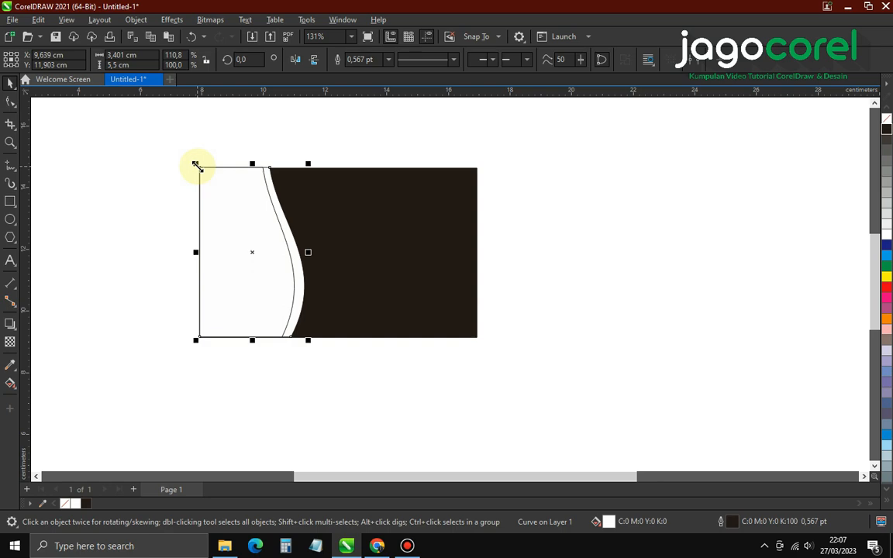
Nudge the front wave's top and bottom nodes left and bulge its curve further right
left_click(12, 108)
scroll(275, 227, "up", 1)
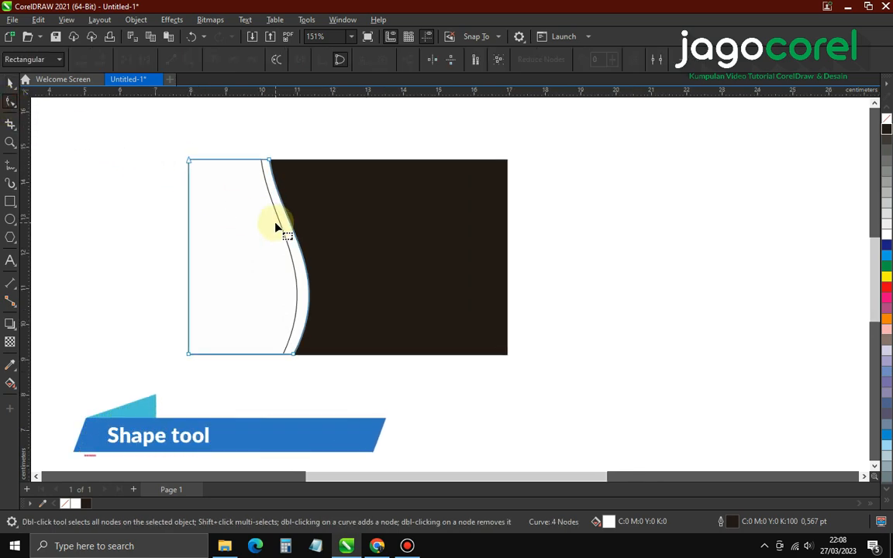
scroll(265, 149, "up", 2)
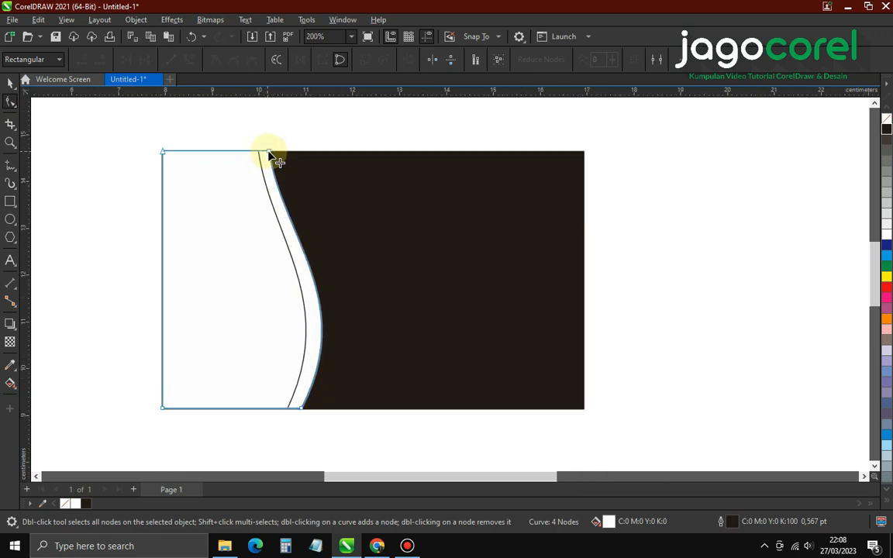
left_click_drag(269, 152, 263, 153)
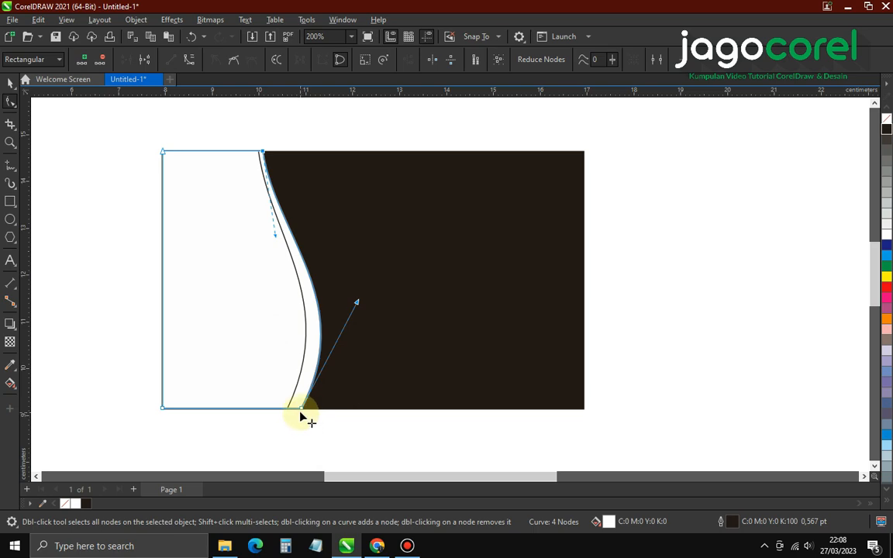
left_click_drag(300, 409, 293, 409)
left_click_drag(350, 302, 373, 304)
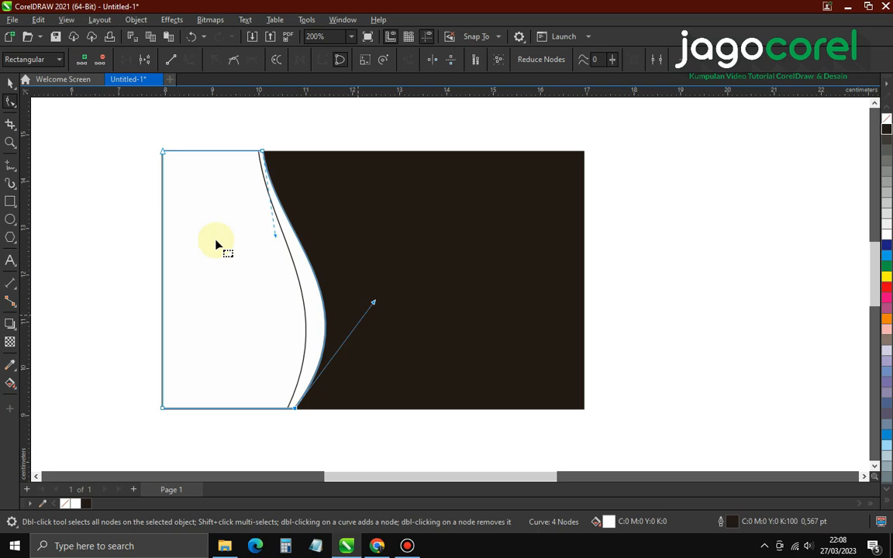
Move the white wave panel downward, overhanging the card's bottom
left_click(11, 84)
left_click(78, 142)
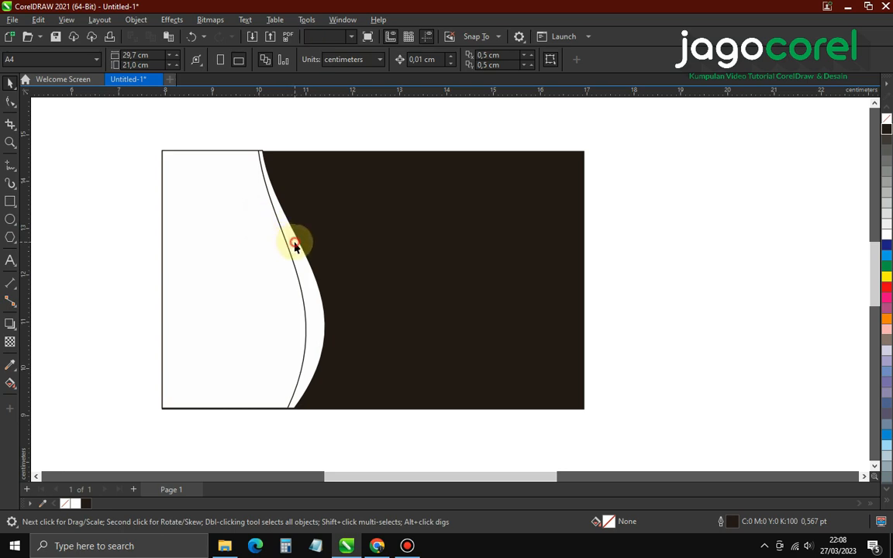
left_click_drag(294, 241, 301, 325)
Leave a copy of the wave panel and bring both panels to the front
right_click(301, 325)
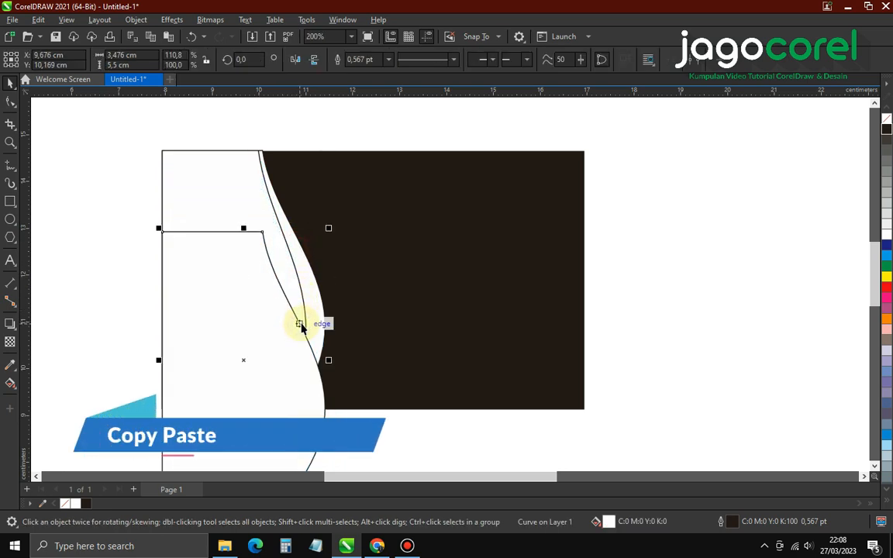
left_click(114, 172)
left_click(206, 178)
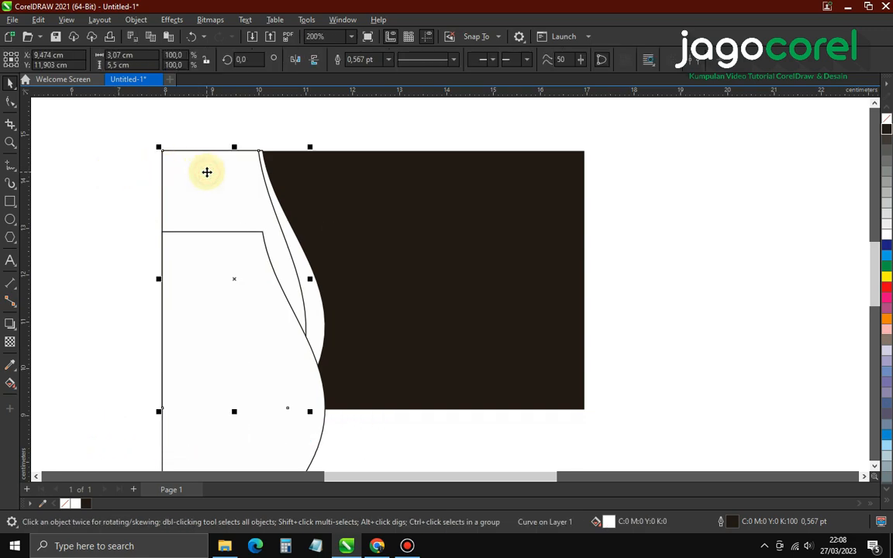
left_click(318, 310, "shift")
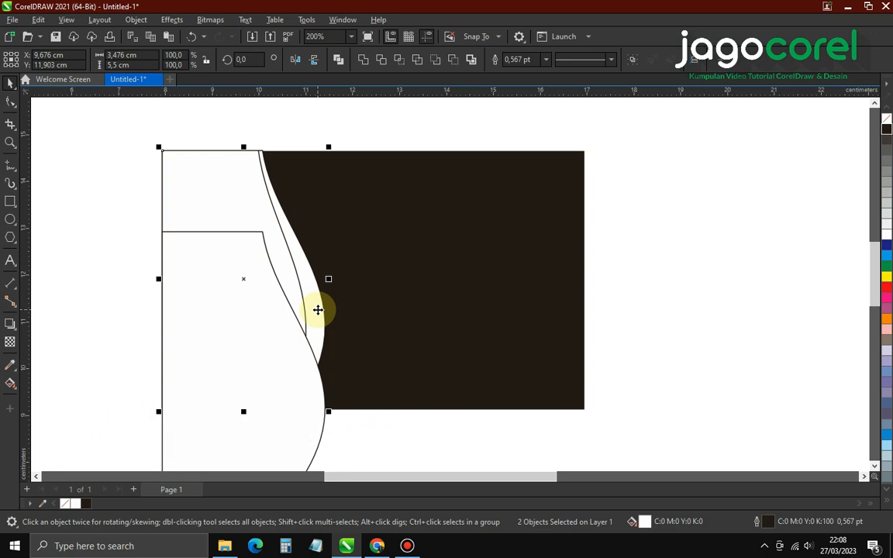
key("shift+Page_Up")
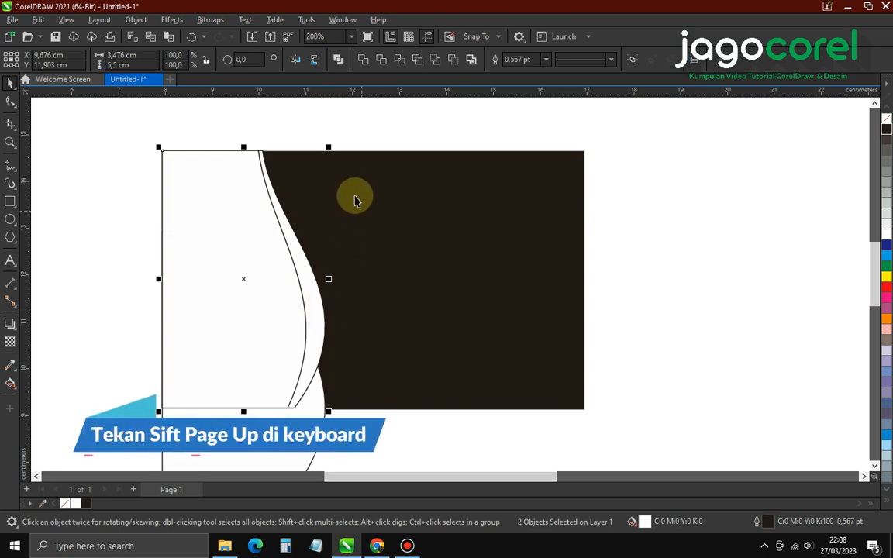
Snap the copy to the card's top-left corner and widen it to about 3,6 cm
left_click(333, 142)
left_click(192, 293)
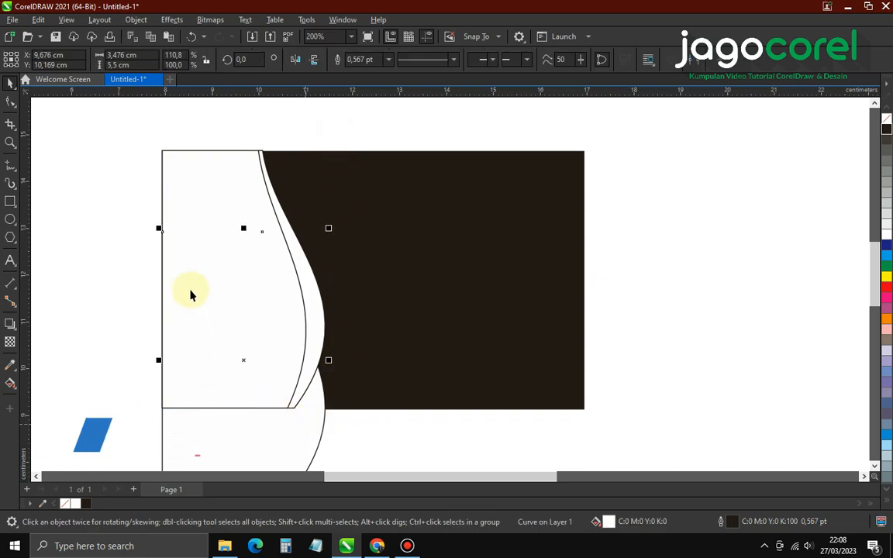
left_click_drag(163, 236, 163, 151)
left_click_drag(331, 279, 337, 280)
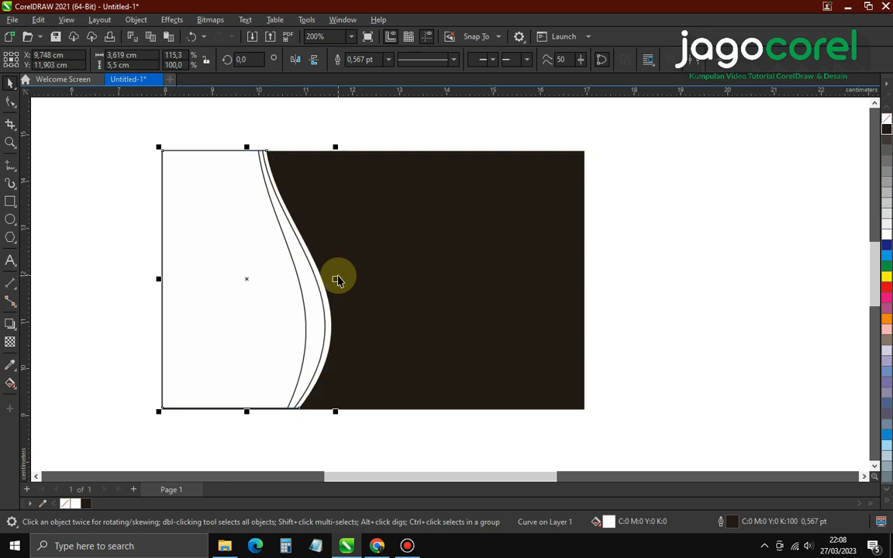
Pull the third panel's bottom handle right and move its top node left onto the card's top edge
left_click(10, 101)
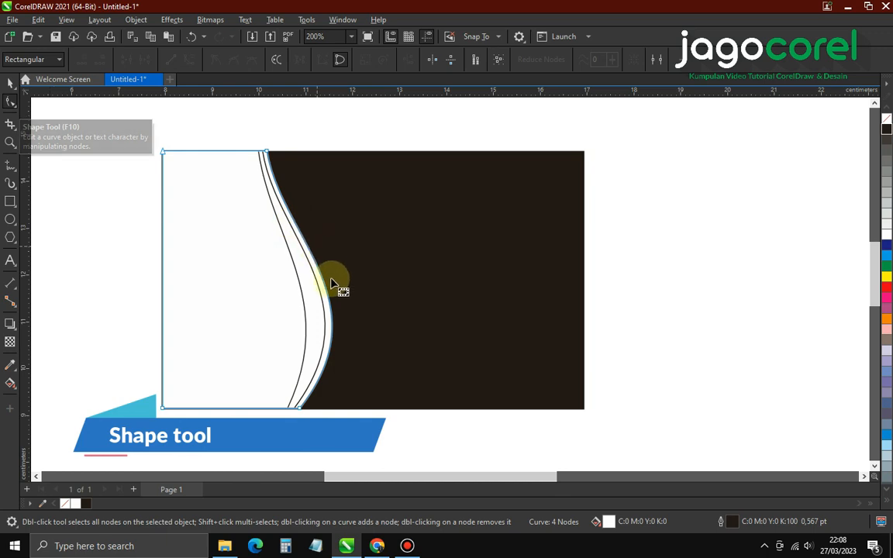
left_click(304, 408)
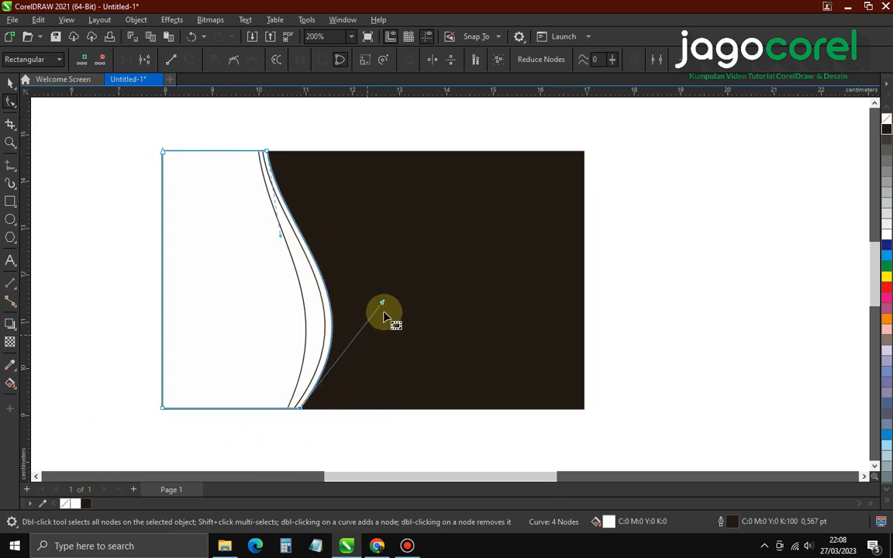
left_click_drag(383, 305, 402, 304)
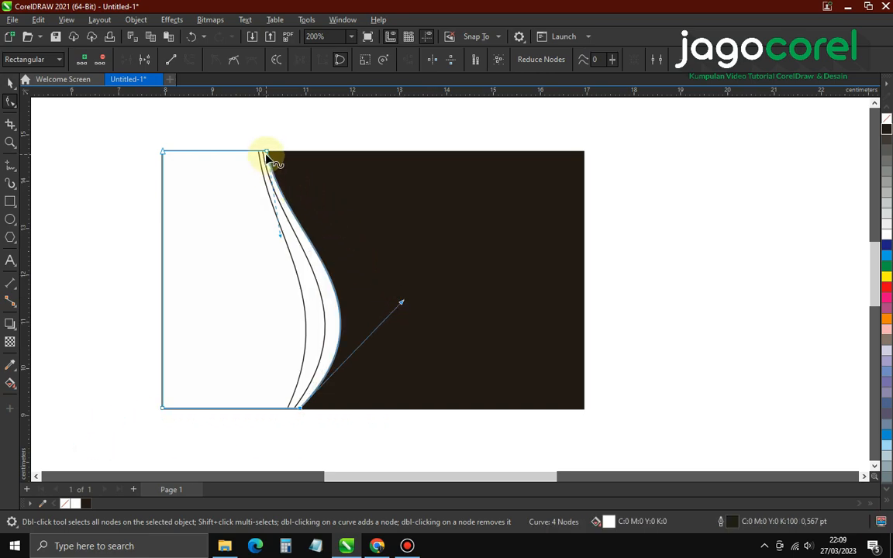
scroll(267, 154, "up", 2)
scroll(266, 154, "up", 5)
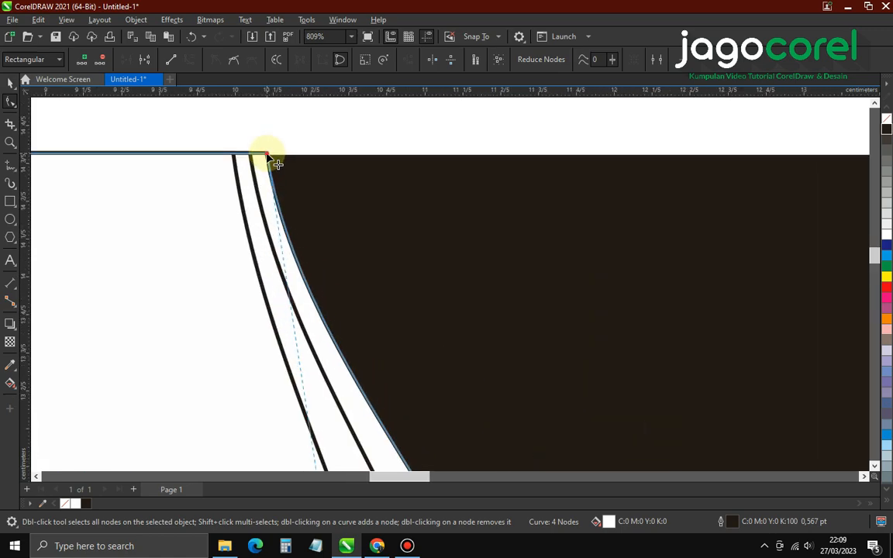
left_click_drag(265, 153, 245, 153)
scroll(280, 160, "down", 5)
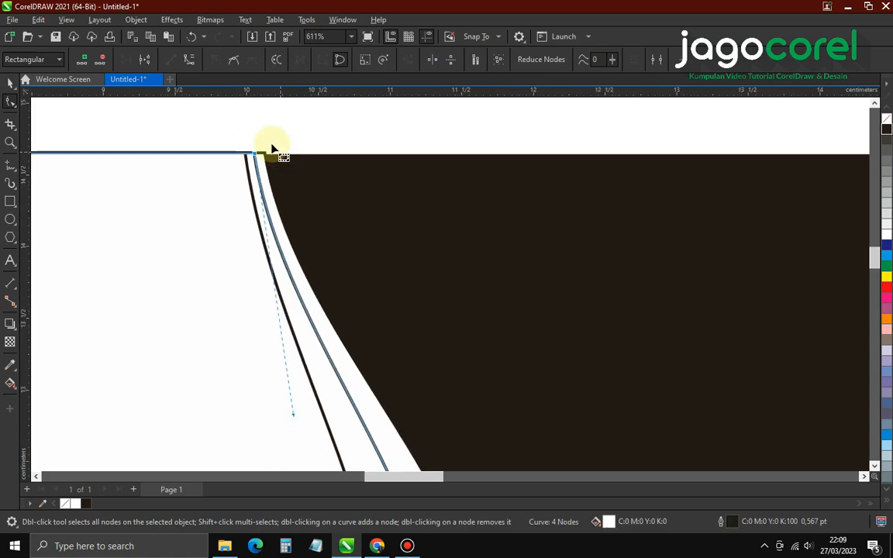
scroll(271, 146, "down", 1)
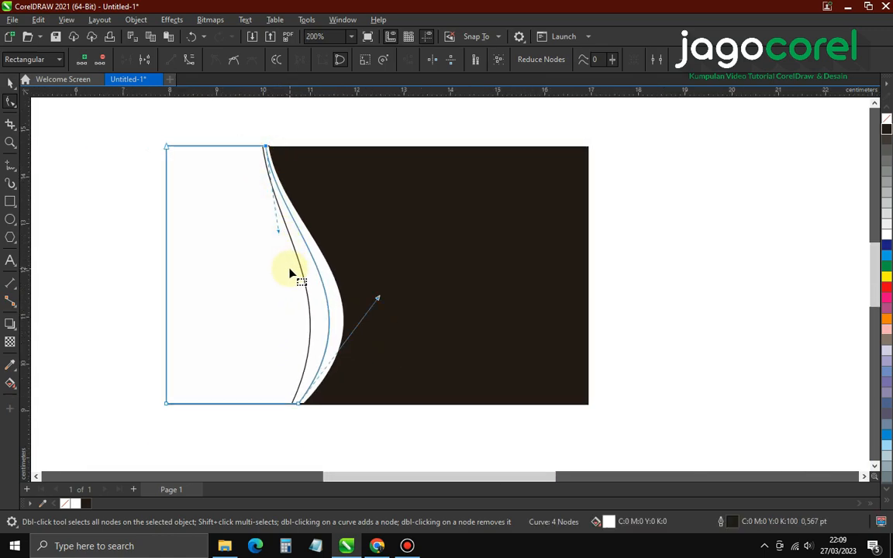
key("space")
left_click(350, 135)
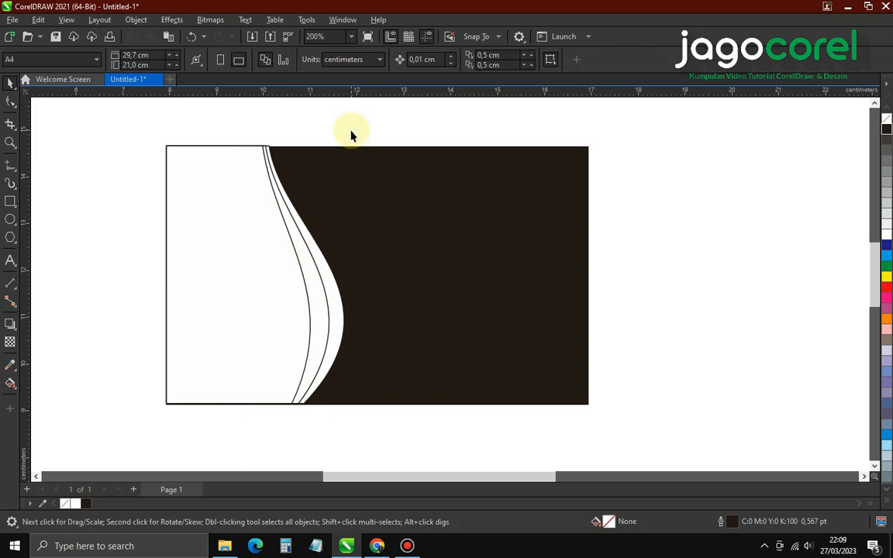
Drop a duplicate of the front white wave panel lower down on the card
left_click(334, 278)
left_click_drag(334, 278, 358, 348)
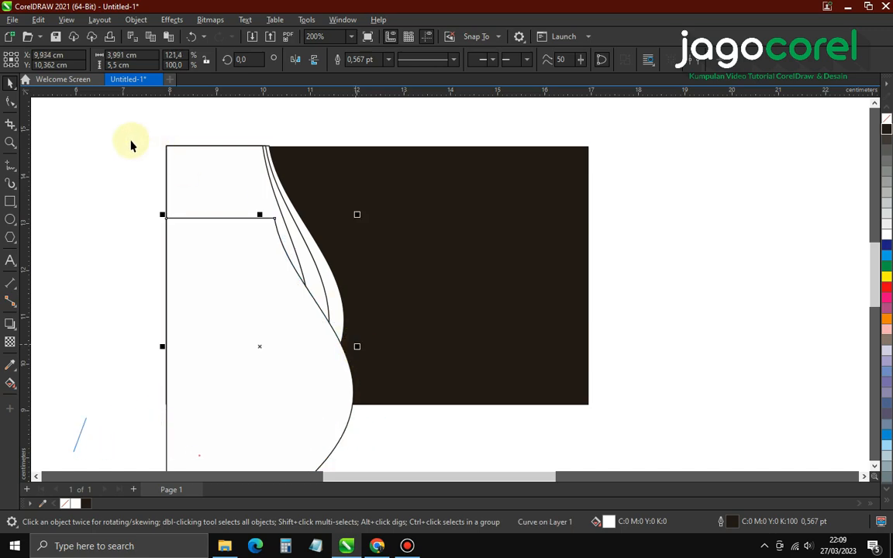
left_click(123, 132)
Bring all wave panels forward with Shift+PageUp and move the new copy's corner to the card's top-left
left_click_drag(163, 164, 391, 443)
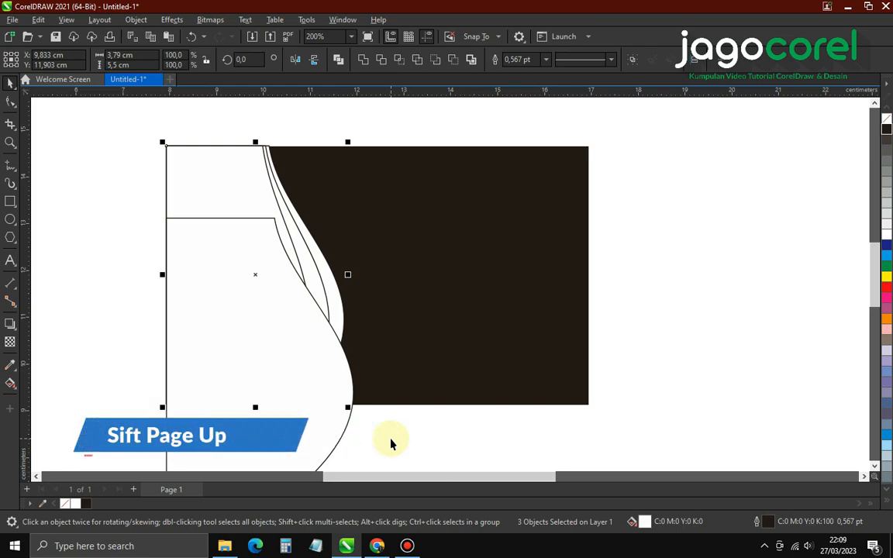
key("shift+Page_Up")
left_click(392, 443)
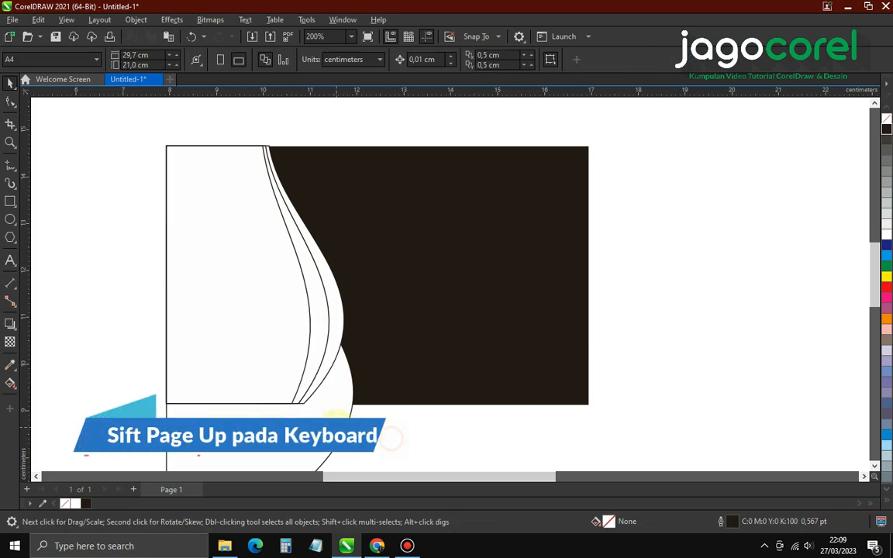
left_click(207, 262)
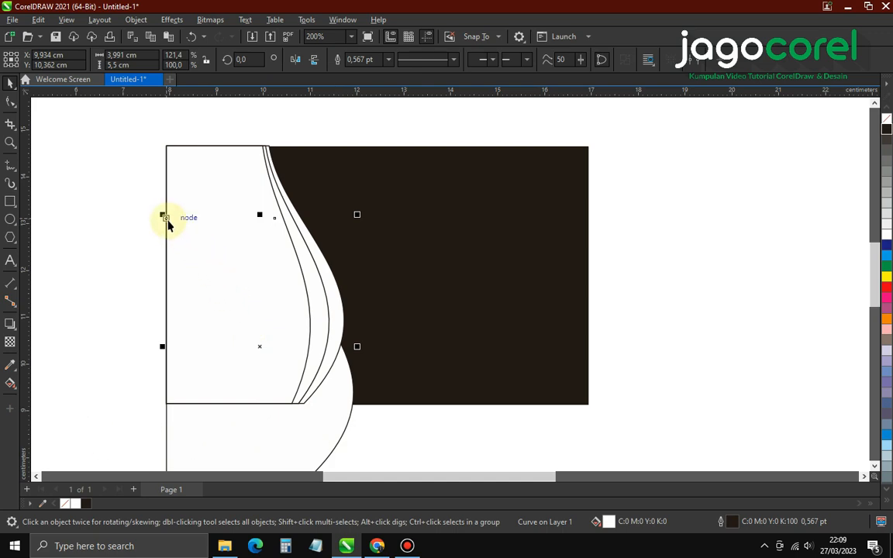
left_click_drag(167, 222, 168, 147)
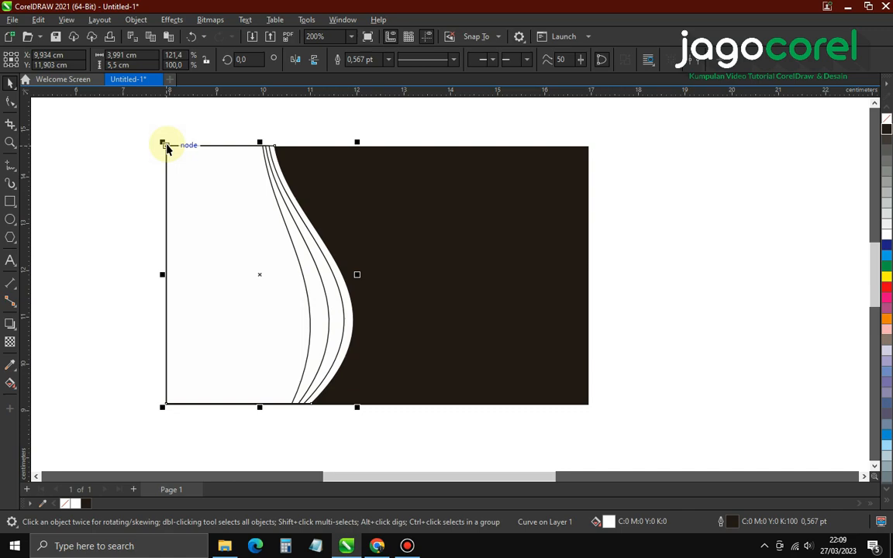
With the Shape tool, push the newest panel's curve further right into the outermost line
left_click(10, 101)
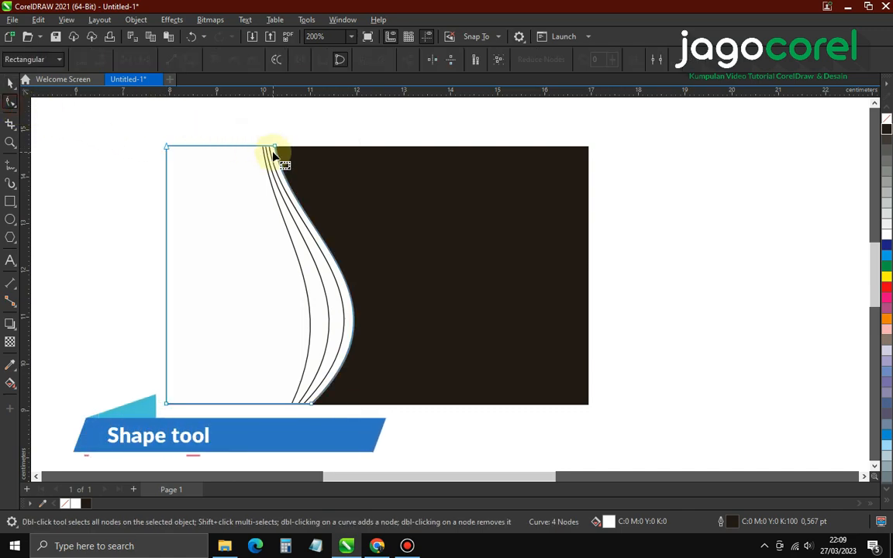
scroll(273, 152, "up", 4)
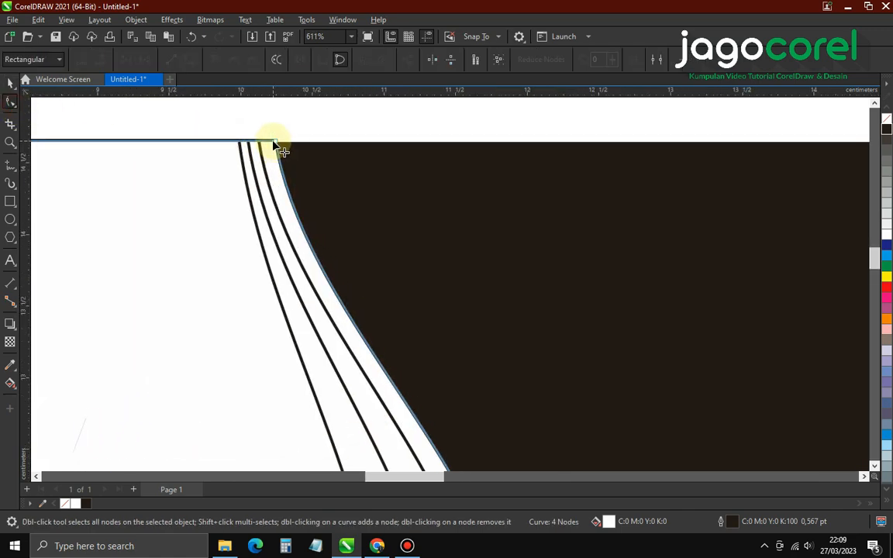
scroll(275, 143, "down", 3)
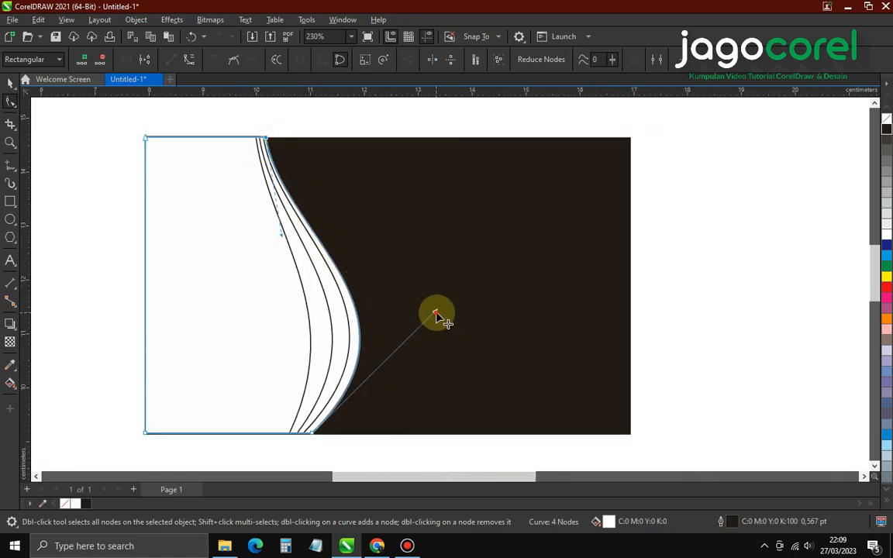
left_click_drag(436, 315, 456, 316)
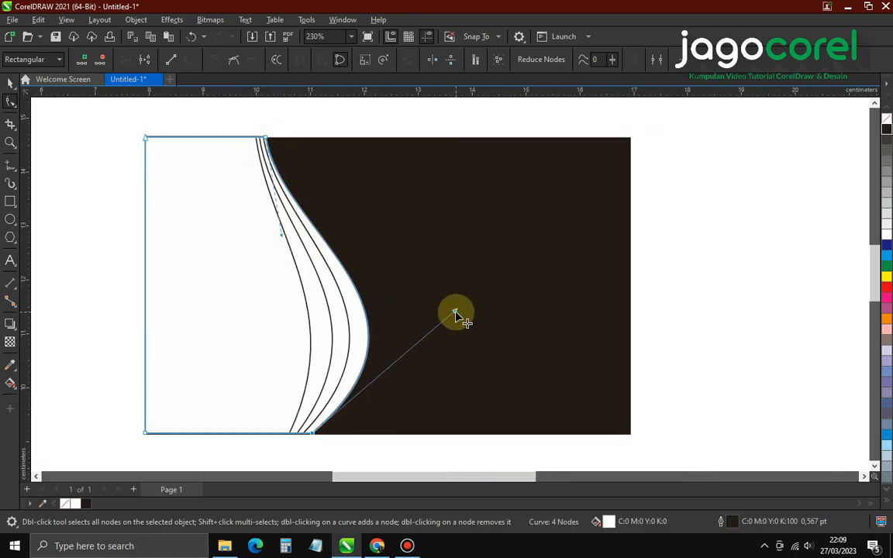
Marquee-select the curved shapes on the card's left with the Pick tool
left_click(10, 83)
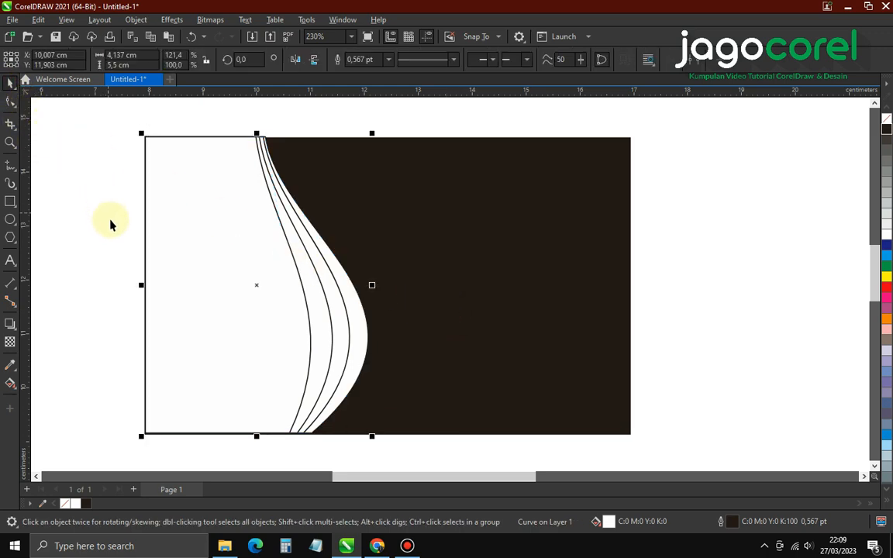
left_click(88, 272)
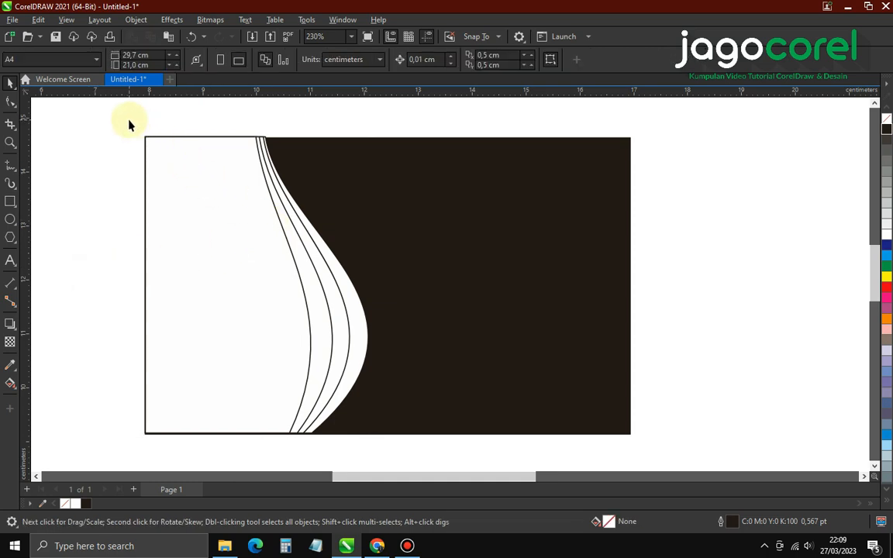
left_click_drag(128, 120, 383, 458)
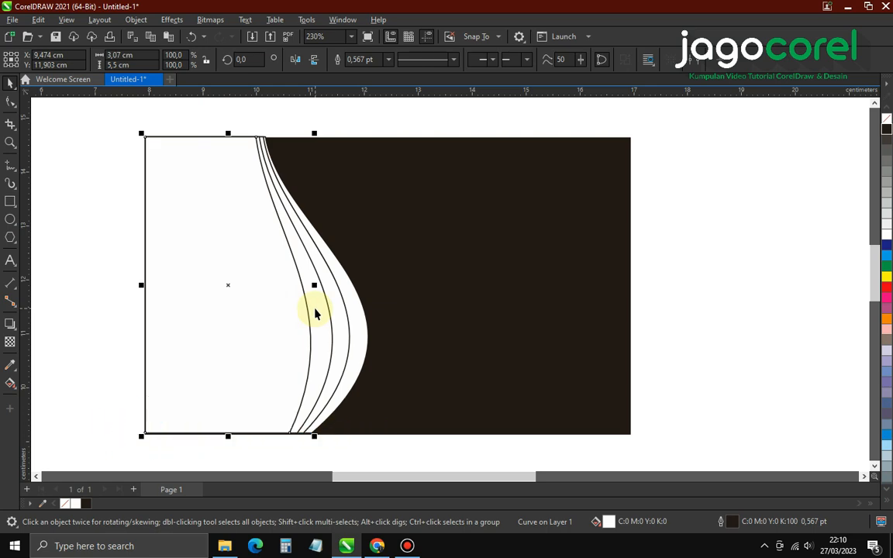
Fill the second curved band pale yellow and the next band light orange
left_click(315, 309)
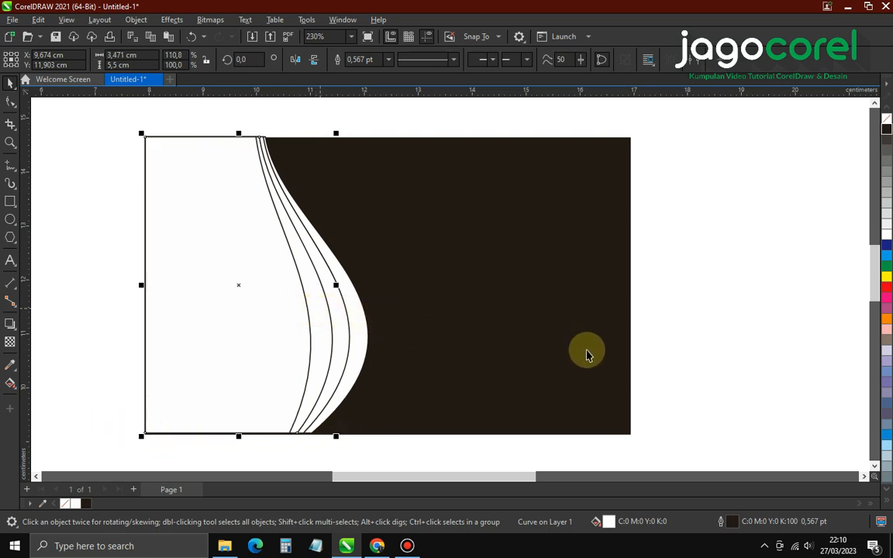
left_click(888, 504)
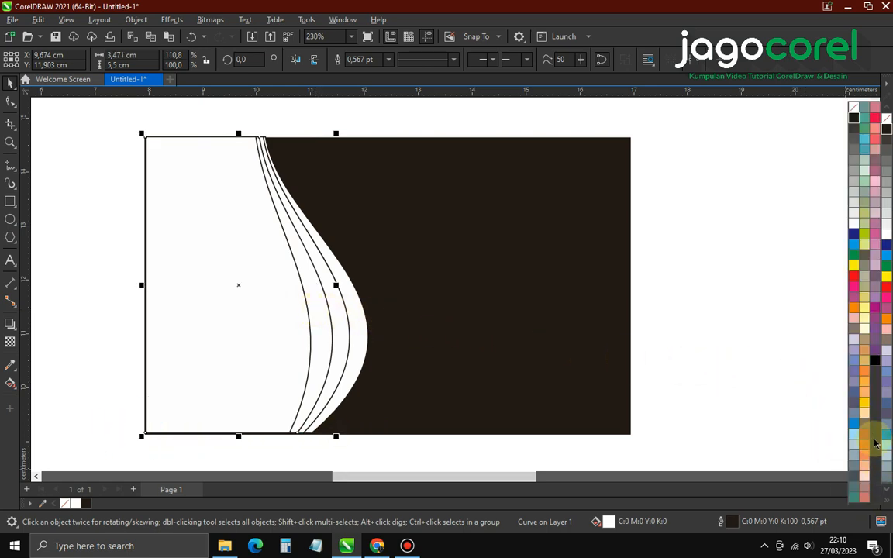
left_click(866, 335)
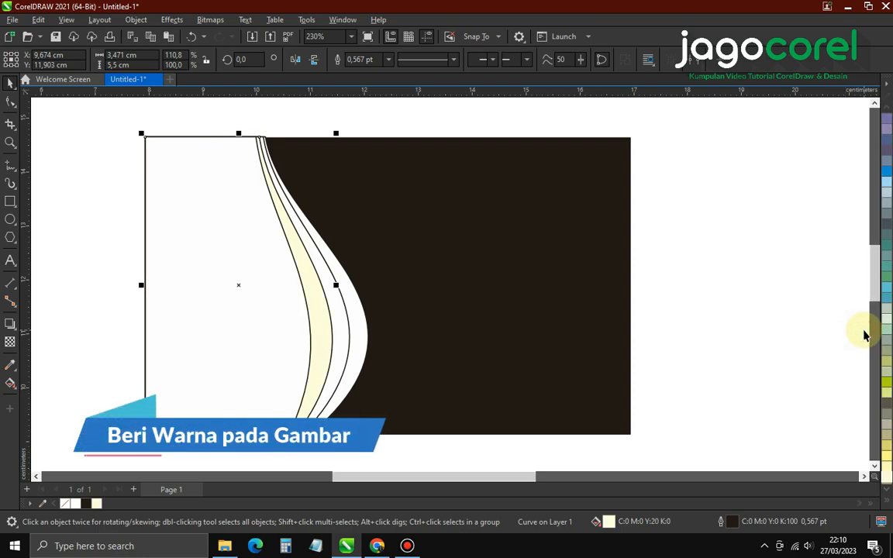
left_click(744, 338)
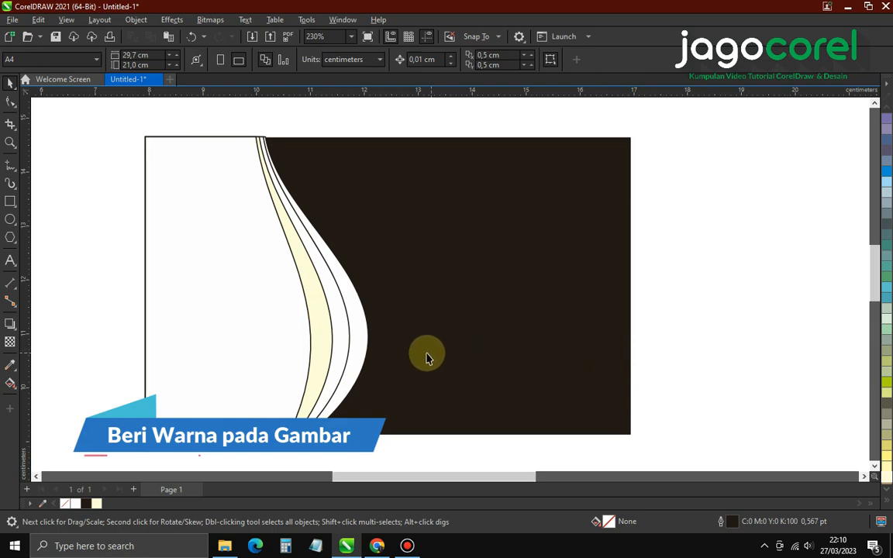
left_click(338, 330)
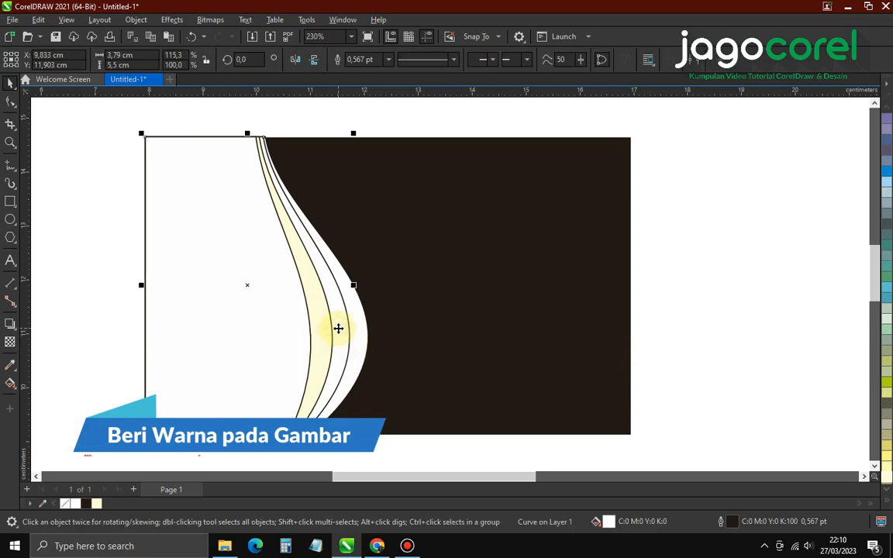
left_click(877, 477)
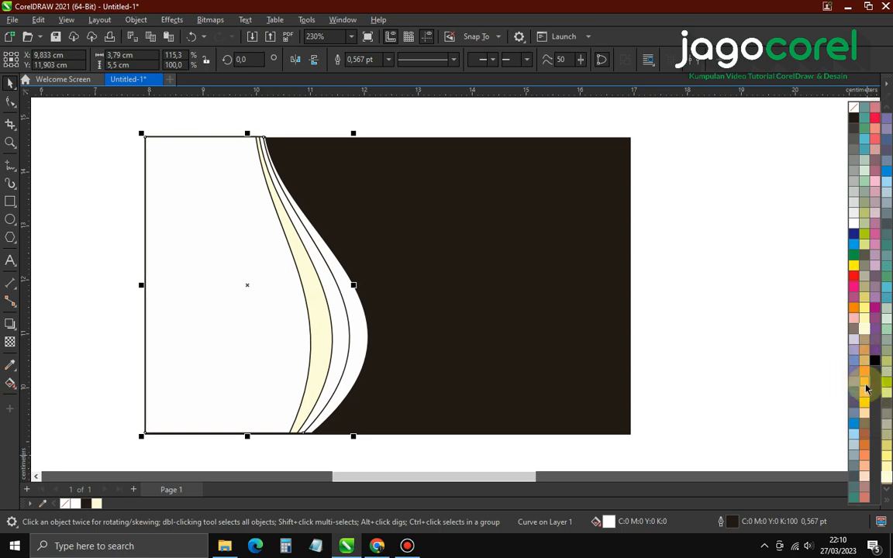
left_click(866, 387)
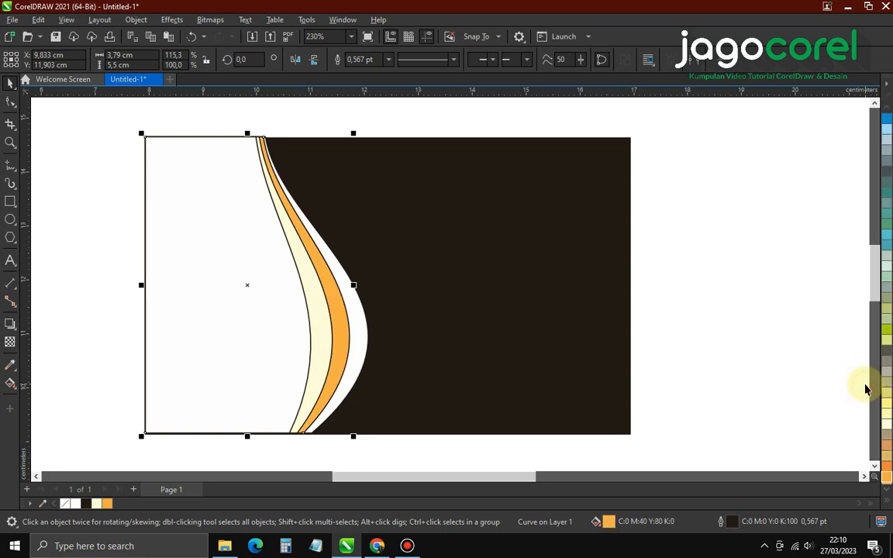
left_click(735, 376)
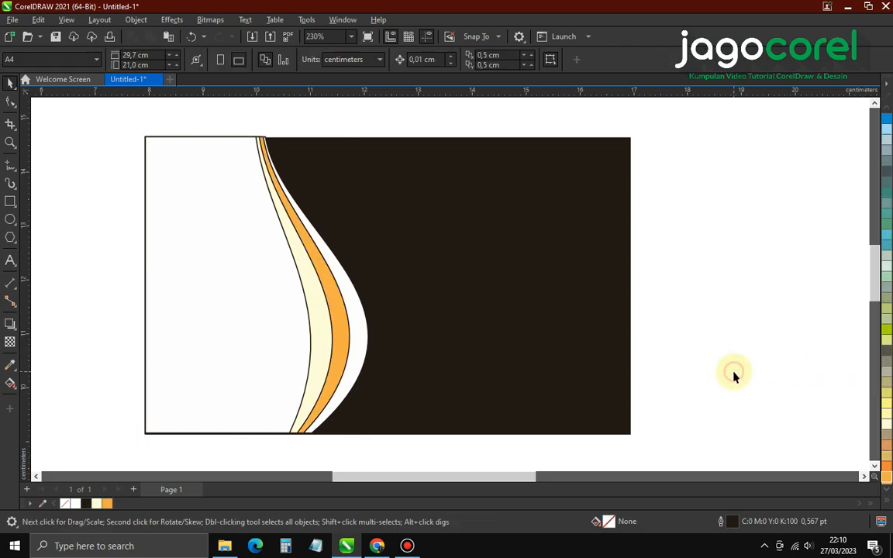
Fill the outermost band orange, then select the white panel with all bands
left_click(358, 338)
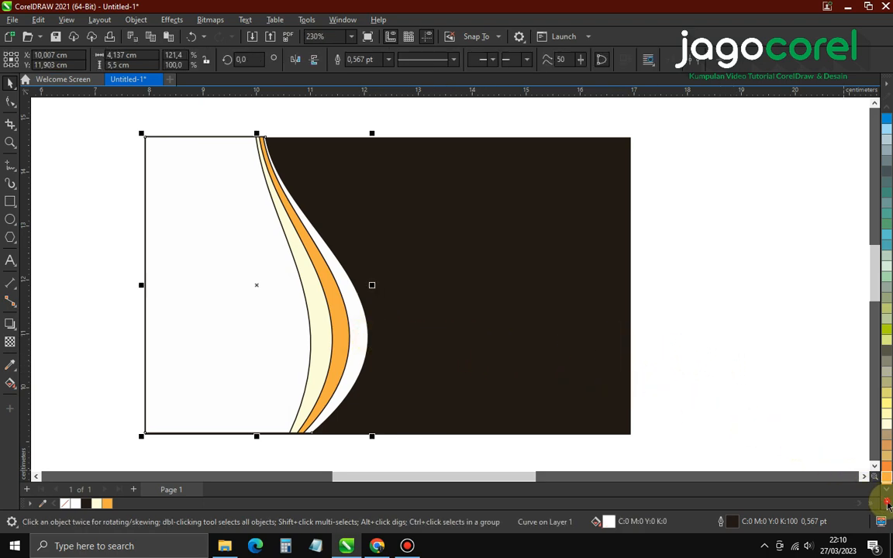
left_click(884, 487)
left_click(855, 311)
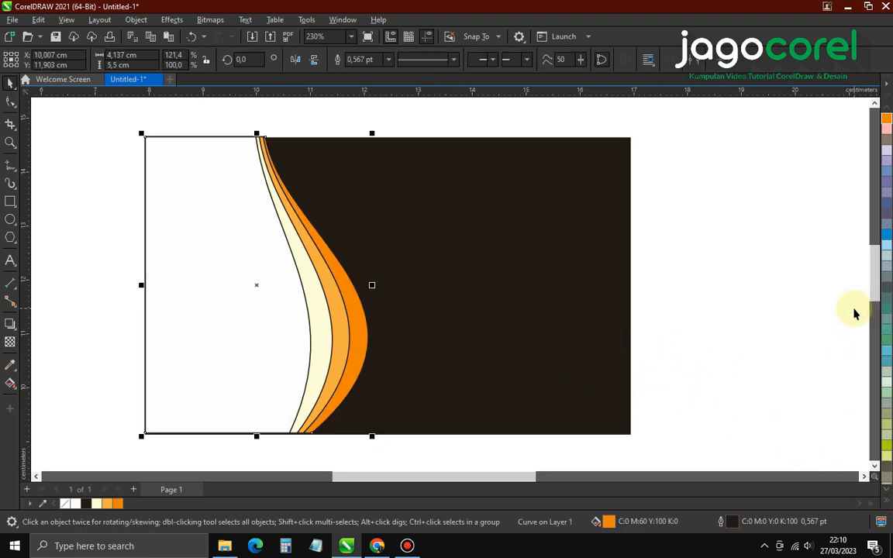
left_click(751, 311)
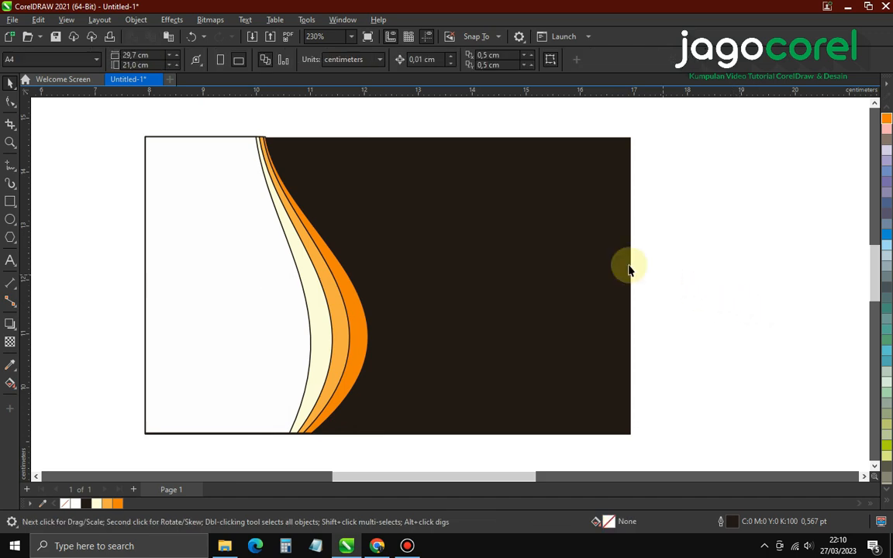
left_click_drag(216, 242, 394, 455)
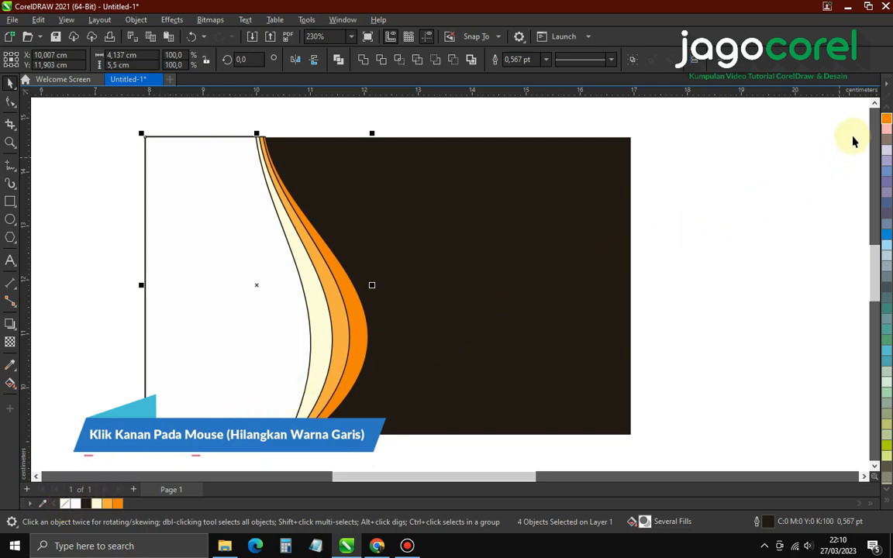
Remove the black outlines from the white panel and three bands using the No Color swatch
left_click(881, 502)
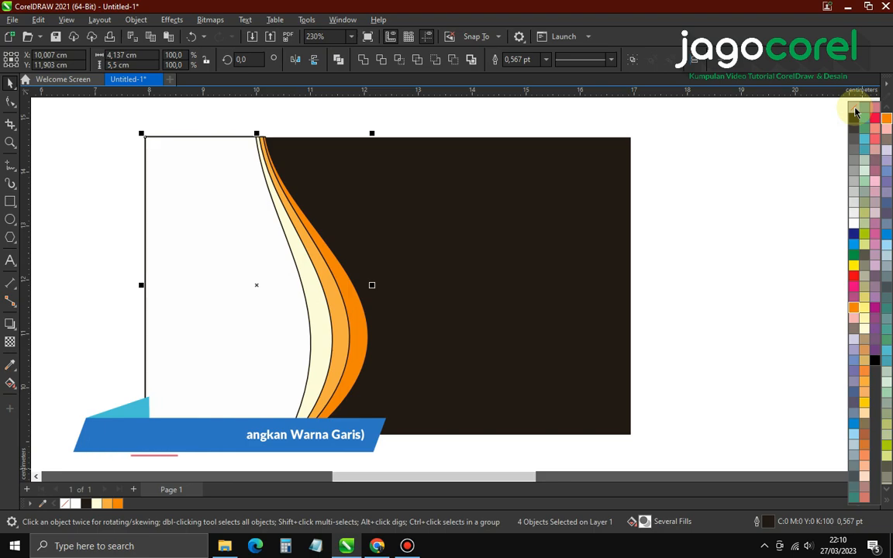
right_click(856, 112)
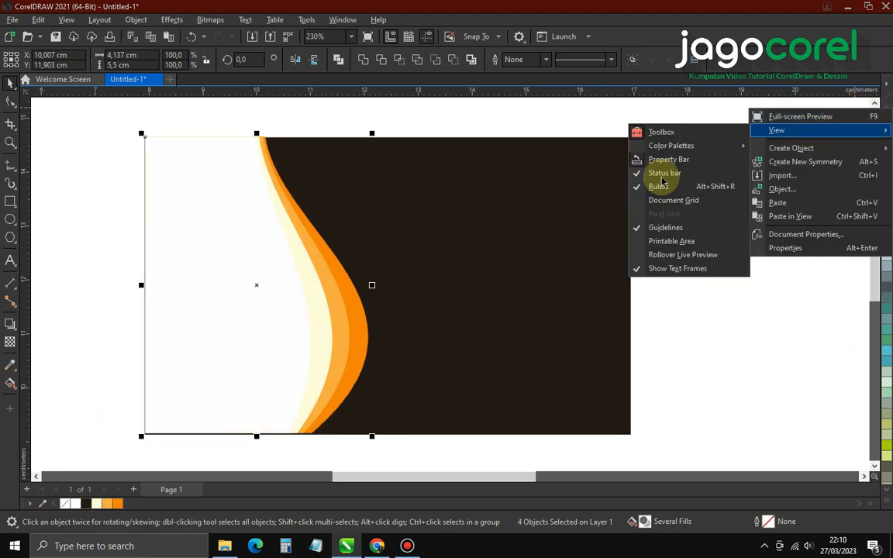
left_click(493, 122)
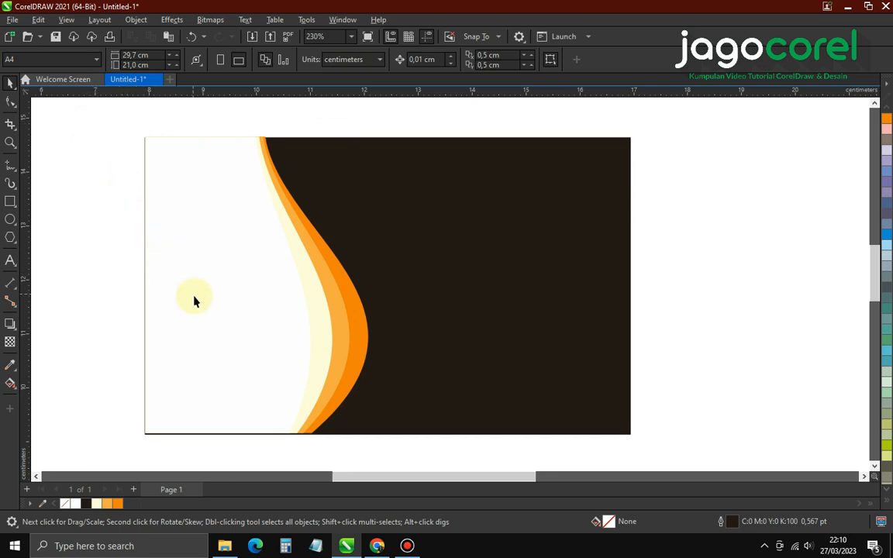
scroll(241, 342, "up", 1)
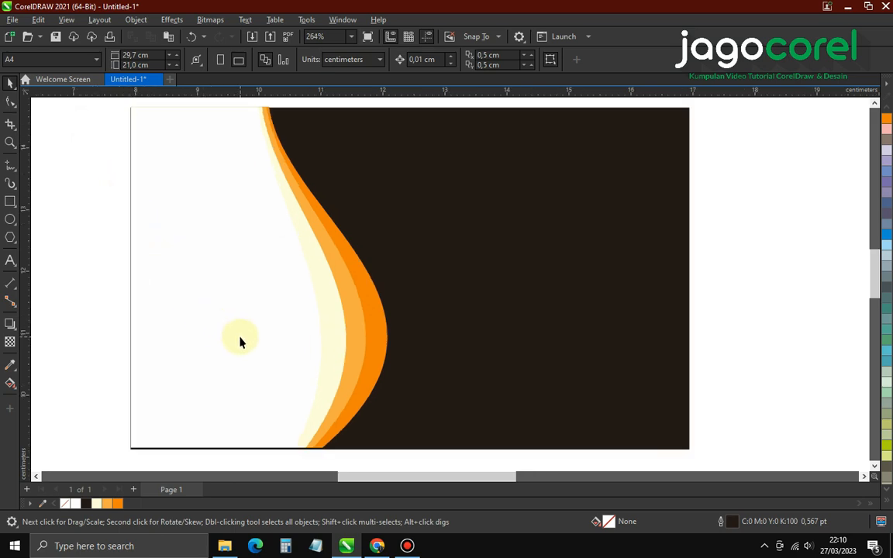
scroll(328, 336, "down", 1)
left_click(329, 328)
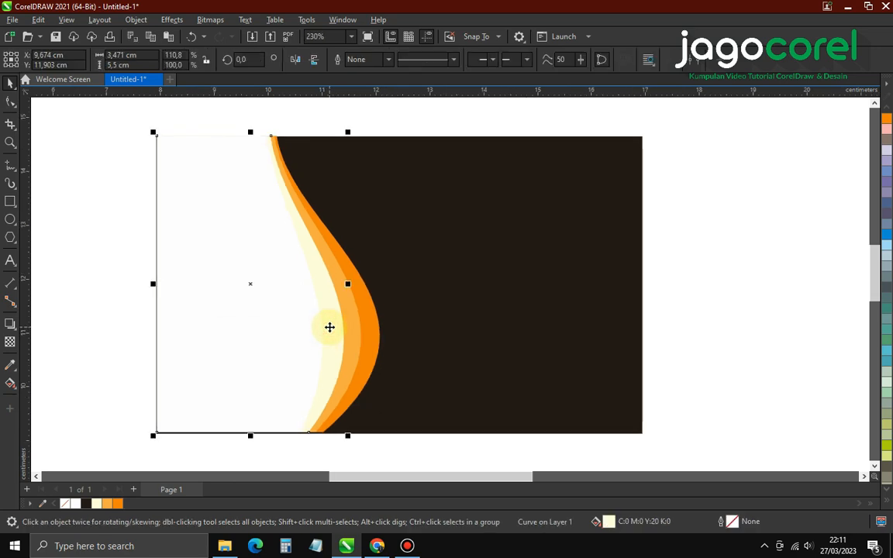
Remove the dark background rectangle's outline with No Color
left_click(573, 211)
right_click(67, 504)
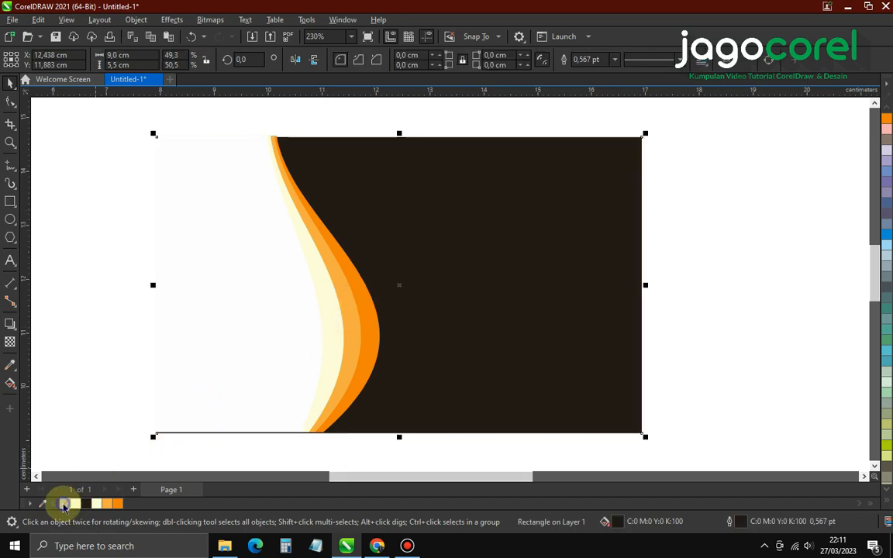
left_click(94, 403)
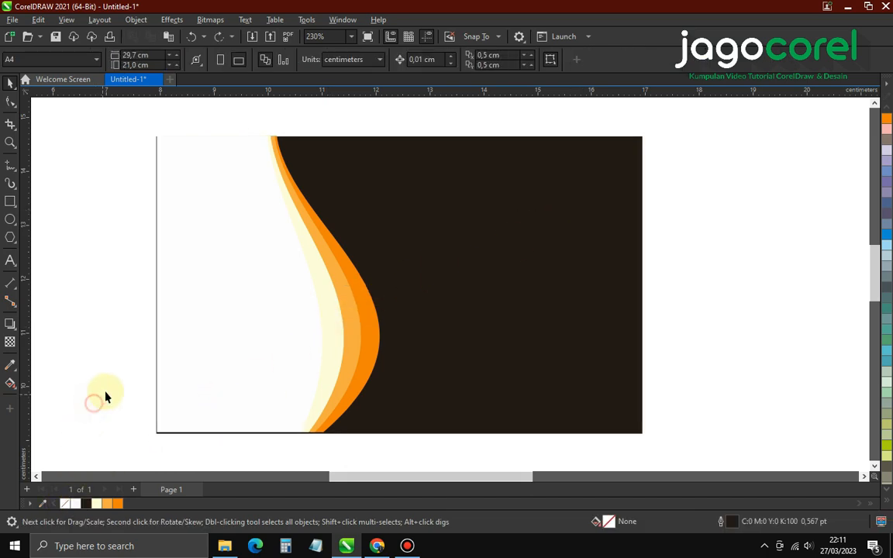
left_click(272, 256)
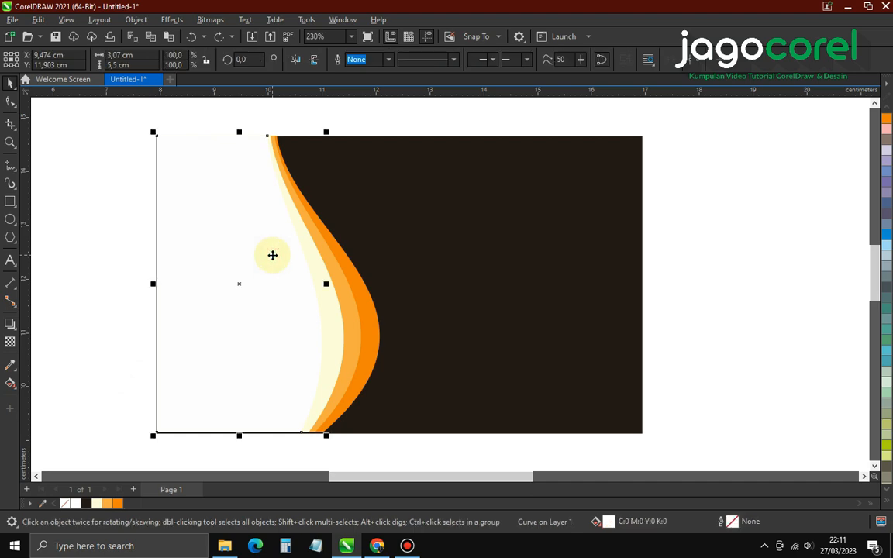
left_click(104, 236)
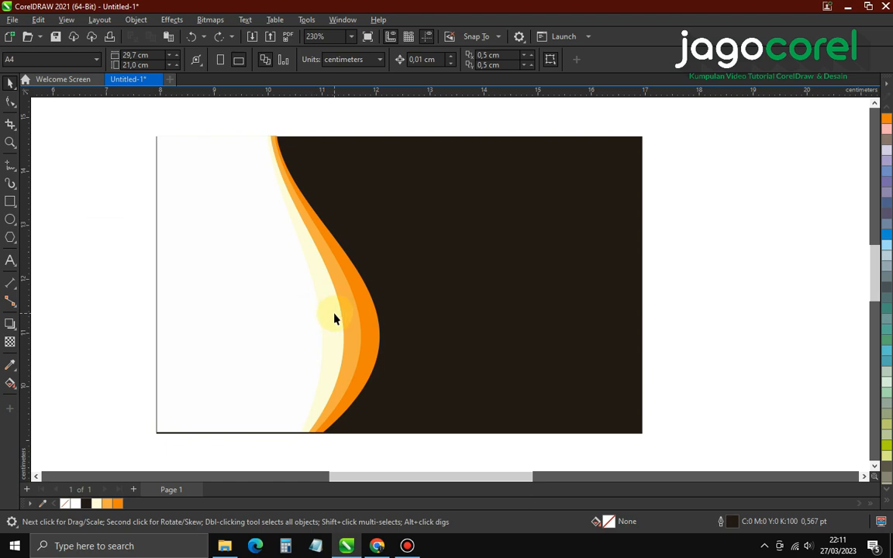
Drag a copy of the cream curved band lower on the card
left_click(334, 315)
scroll(334, 312, "down", 2)
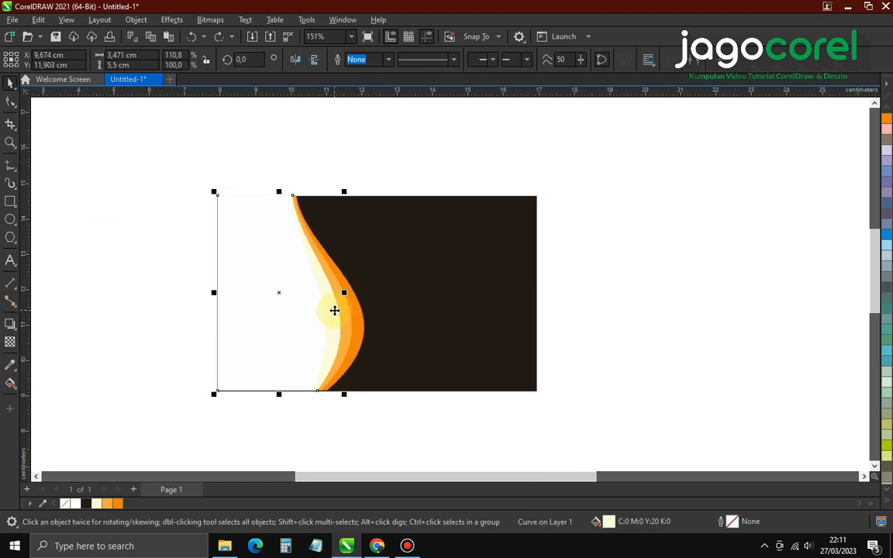
left_click_drag(334, 310, 346, 329)
scroll(343, 355, "up", 1)
scroll(342, 354, "up", 2)
scroll(343, 330, "down", 1)
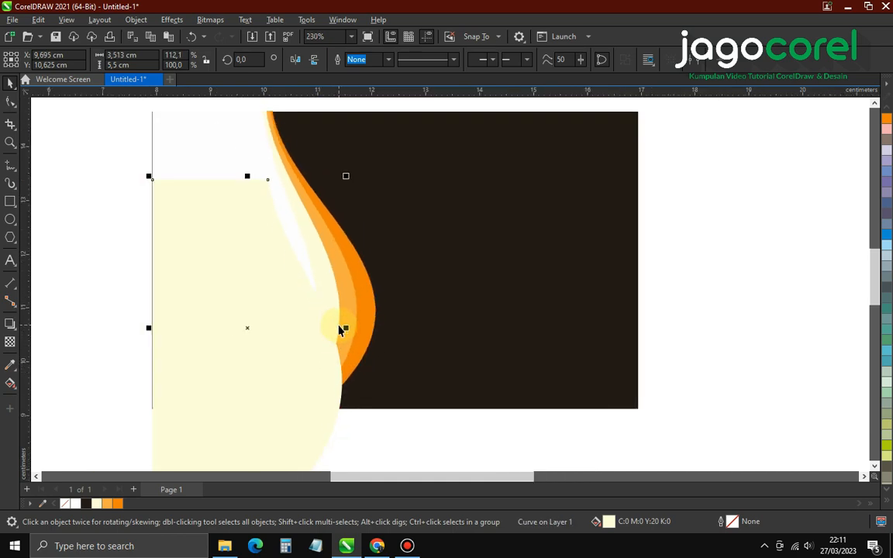
Fill the lower copy orange and snap its top-left corner to the card's corner
left_click(238, 146)
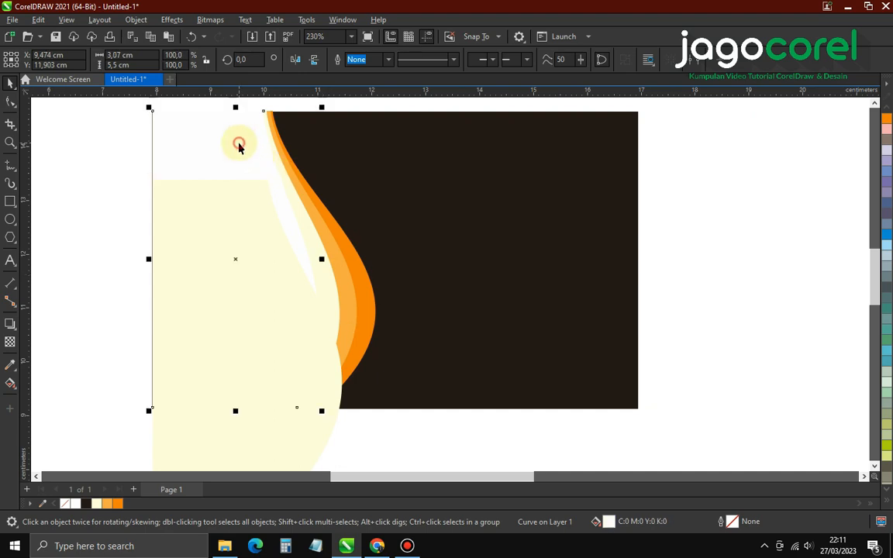
left_click(330, 284, "shift")
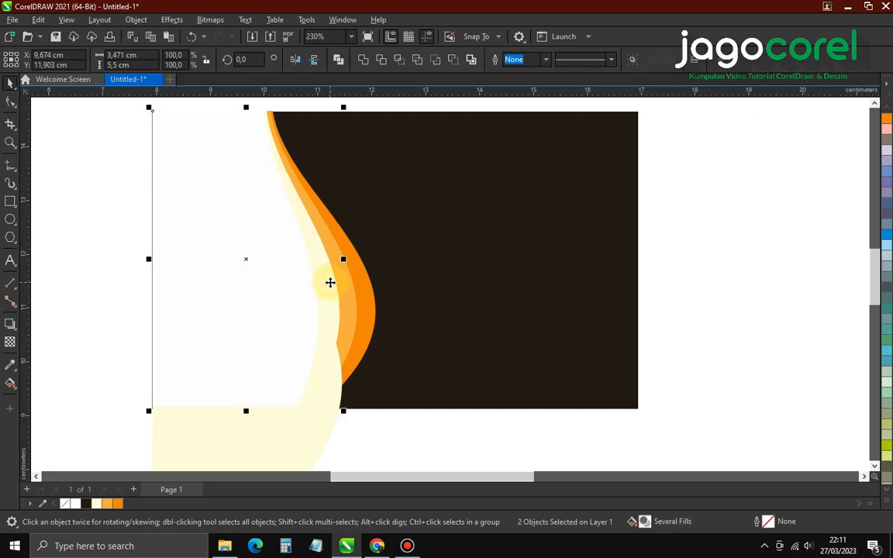
left_click(302, 439)
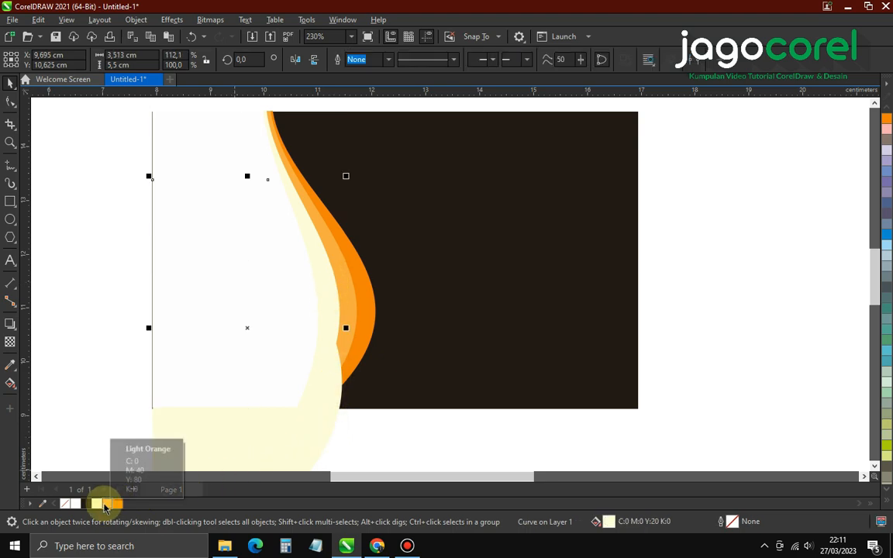
left_click(118, 504)
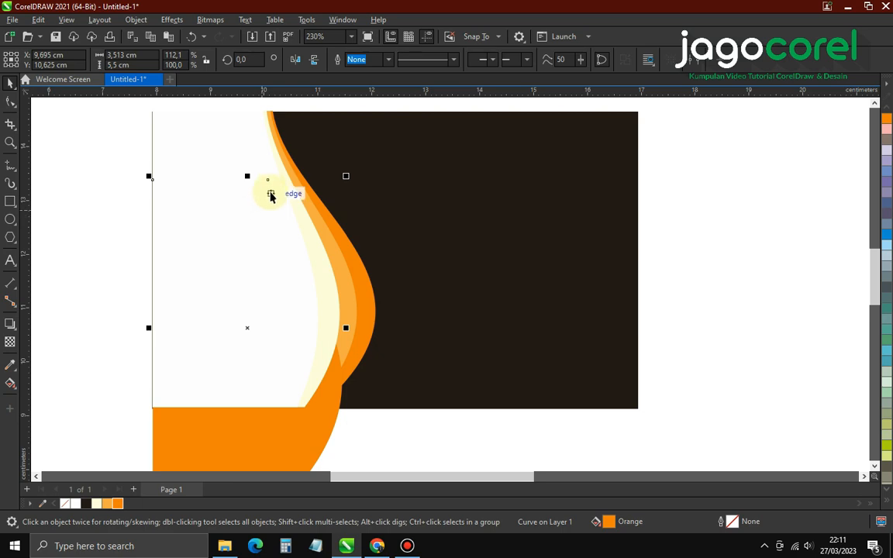
left_click_drag(154, 181, 151, 109)
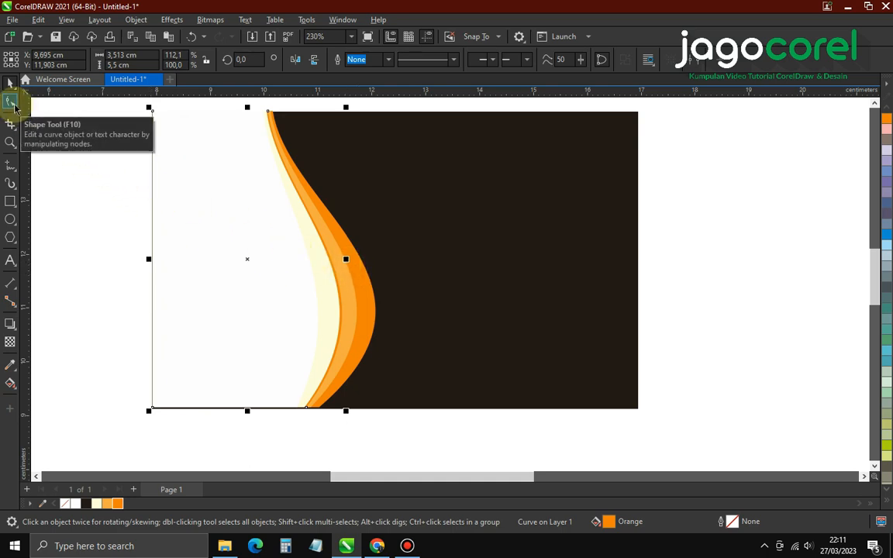
Move the light orange curve shape down so it overhangs the card's bottom edge
scroll(346, 259, "up", 2)
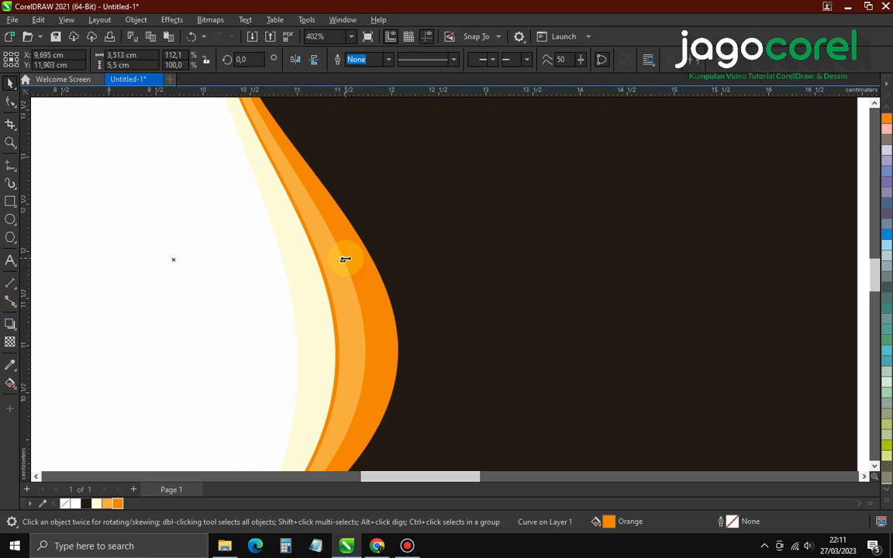
scroll(346, 259, "up", 2)
left_click_drag(336, 255, 343, 258)
scroll(343, 258, "down", 4)
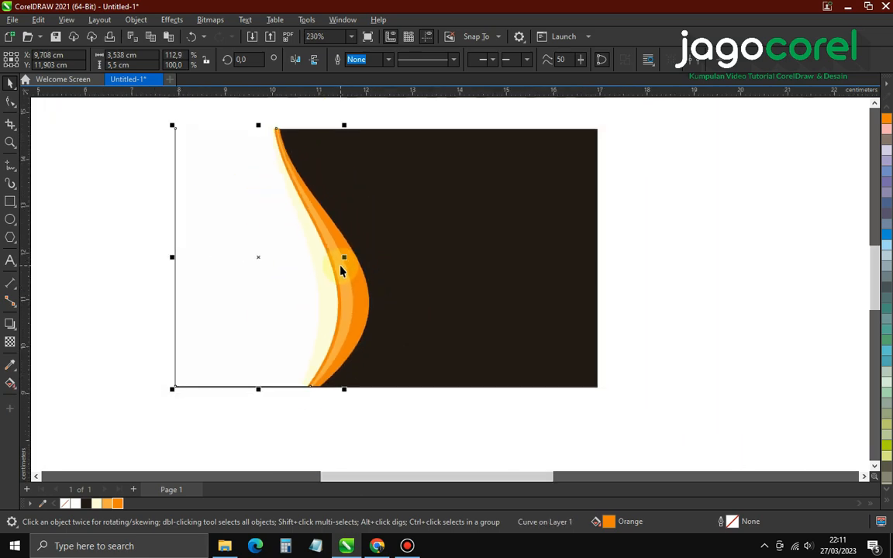
left_click(341, 444)
scroll(364, 399, "down", 1)
scroll(320, 275, "up", 1)
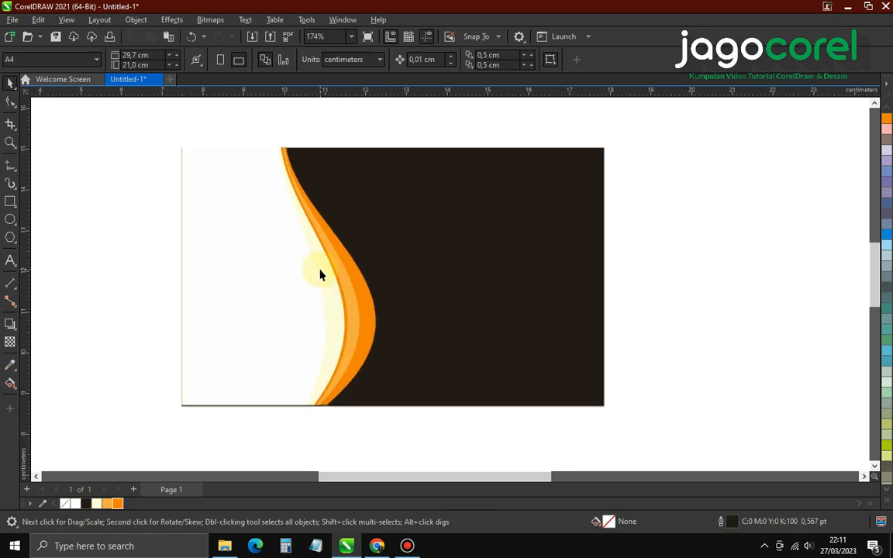
scroll(325, 271, "up", 1)
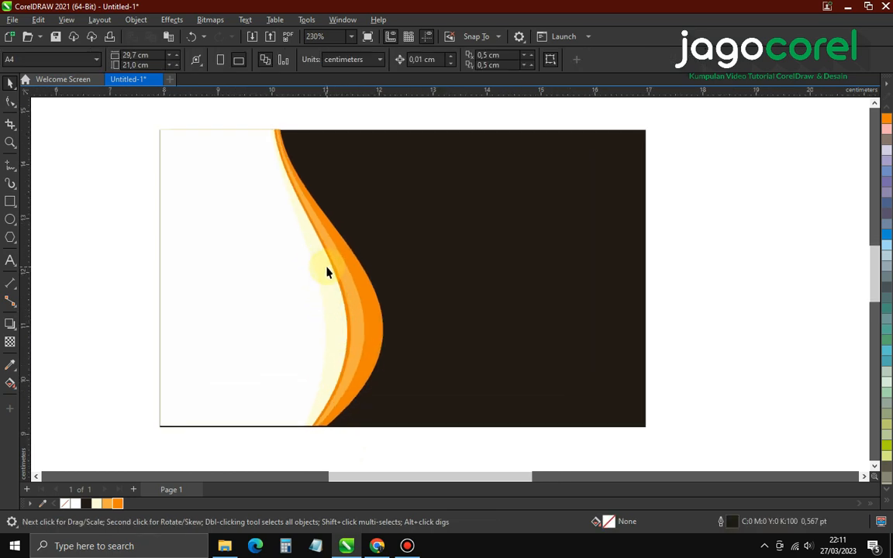
scroll(326, 271, "up", 1)
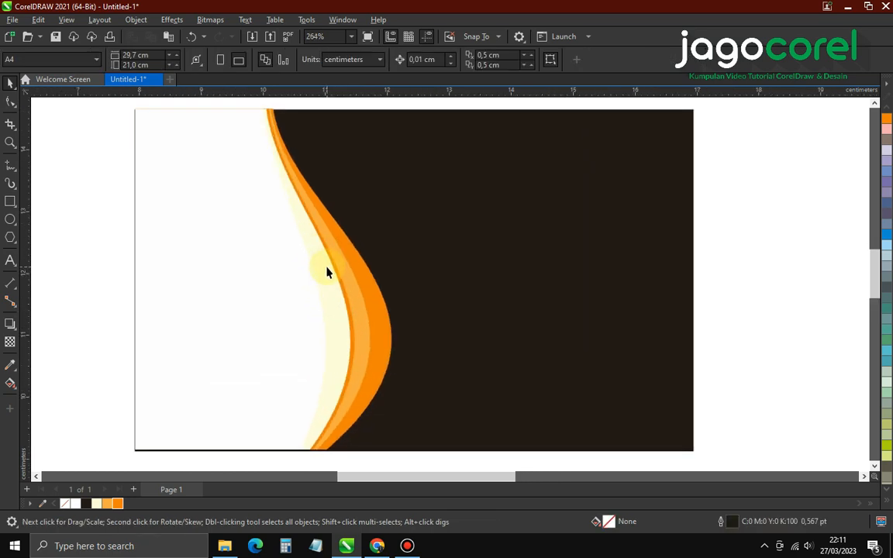
left_click(362, 308)
scroll(362, 305, "up", 2)
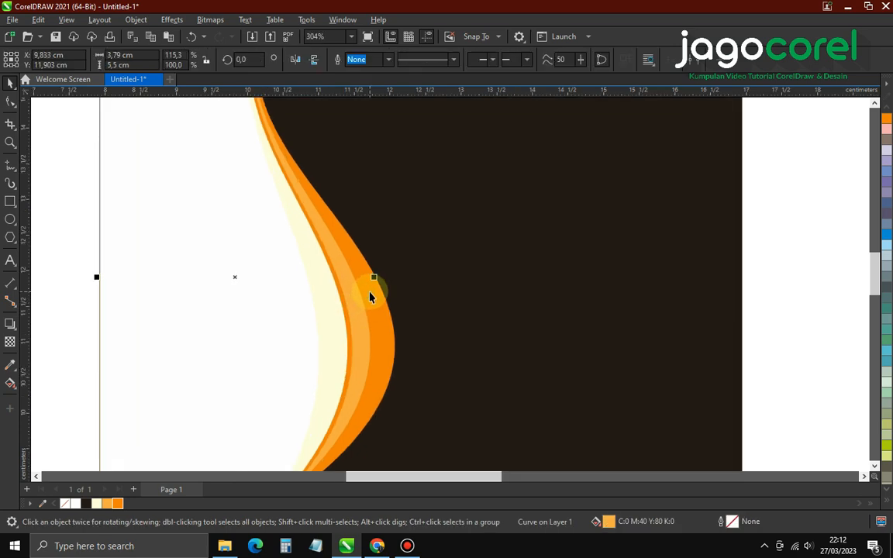
scroll(361, 291, "down", 3)
left_click_drag(359, 287, 375, 310)
scroll(359, 343, "up", 3)
scroll(374, 309, "down", 2)
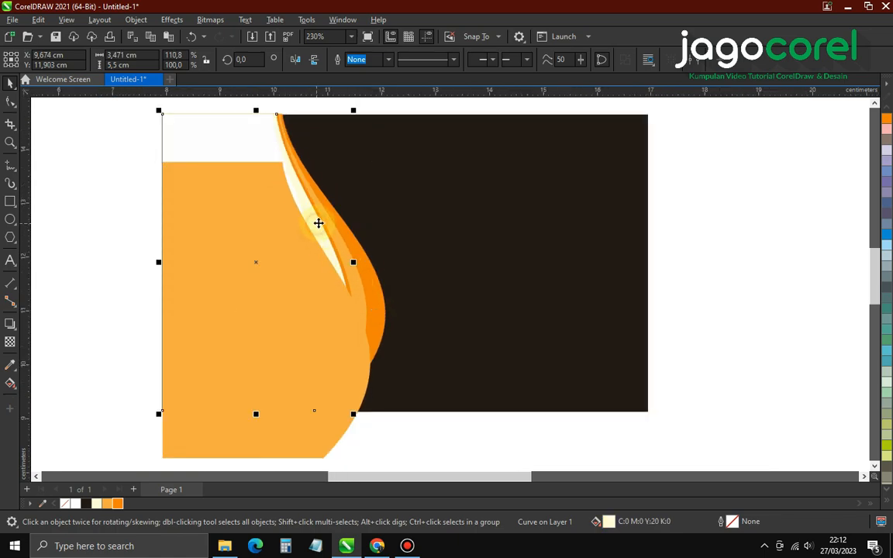
scroll(318, 224, "up", 2)
Send the selected curves back with Ctrl+PgDn so the orange copy sits behind the cream panel
left_click(341, 241, "shift")
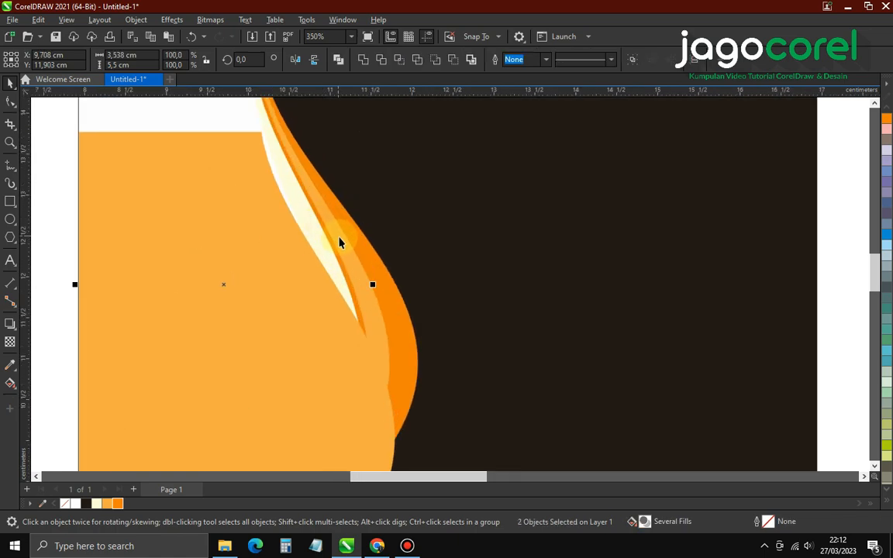
left_click(342, 240, "shift")
key("ctrl+Page_Down")
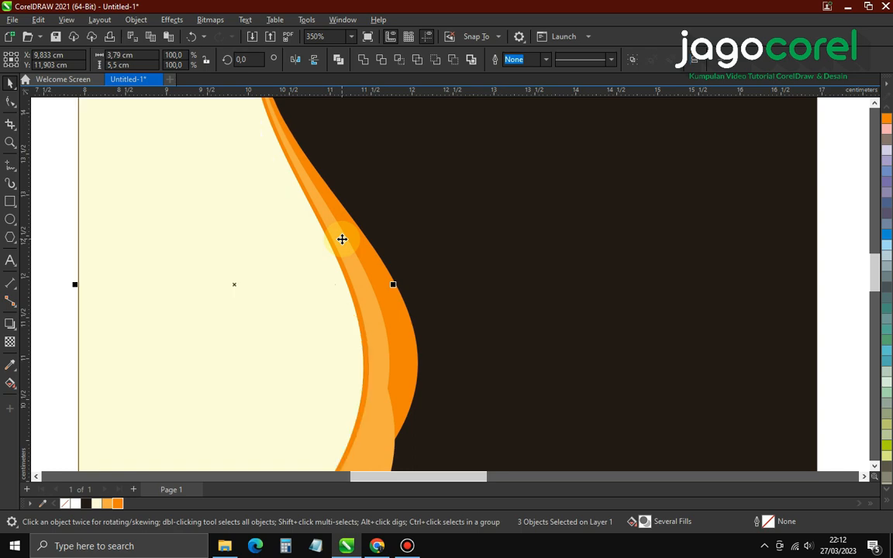
scroll(342, 239, "down", 3)
left_click(323, 414)
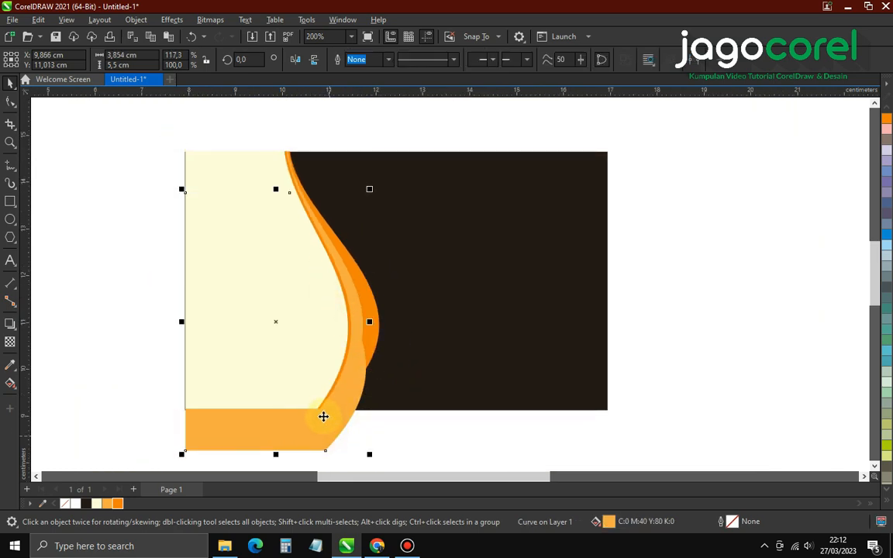
Recolour the bottom shape pale yellow and pull its top-left corner up to the card's top edge
left_click(106, 505)
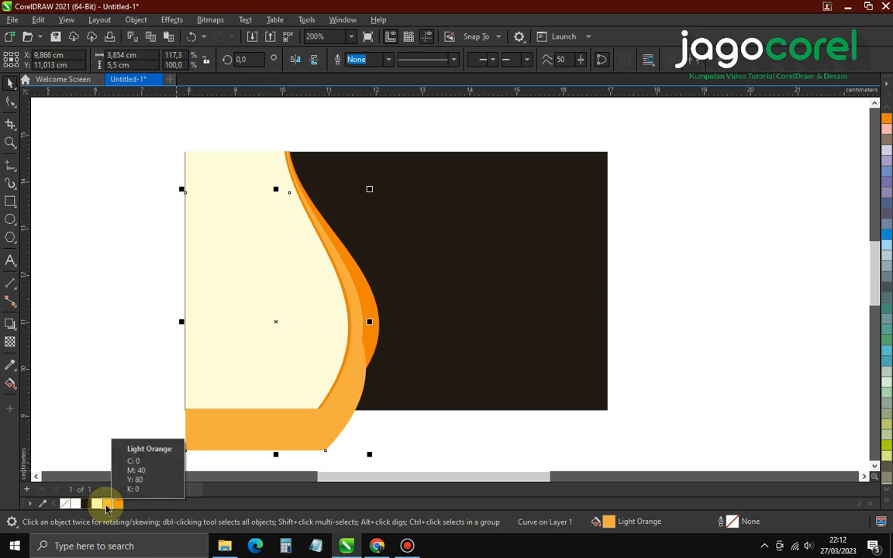
left_click(97, 504)
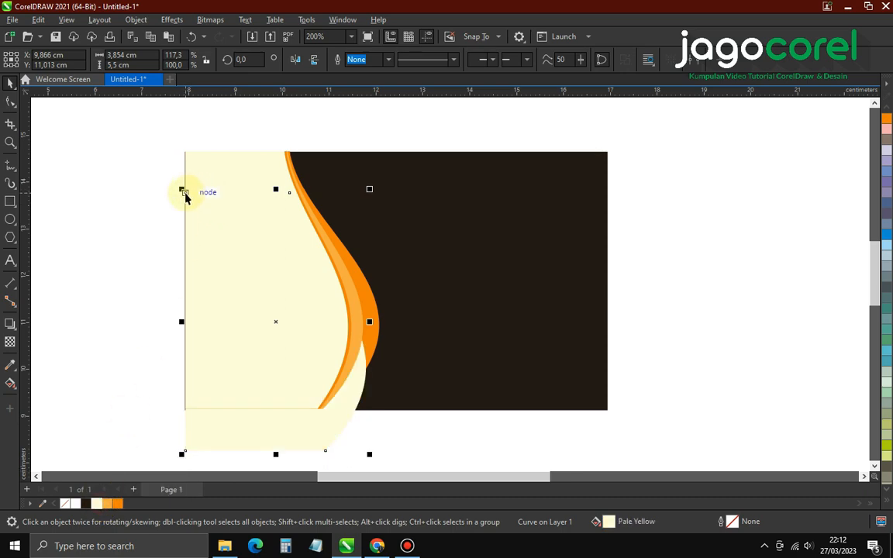
left_click_drag(184, 196, 185, 150)
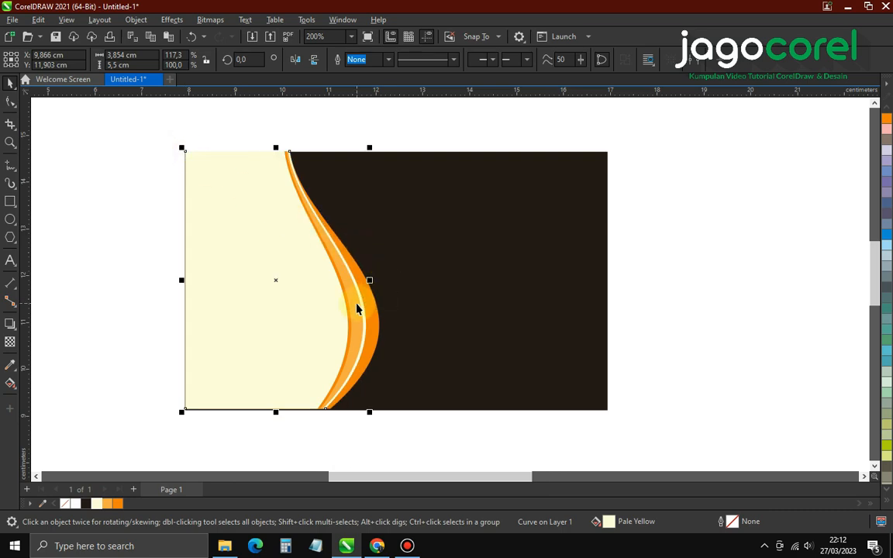
scroll(359, 307, "up", 3)
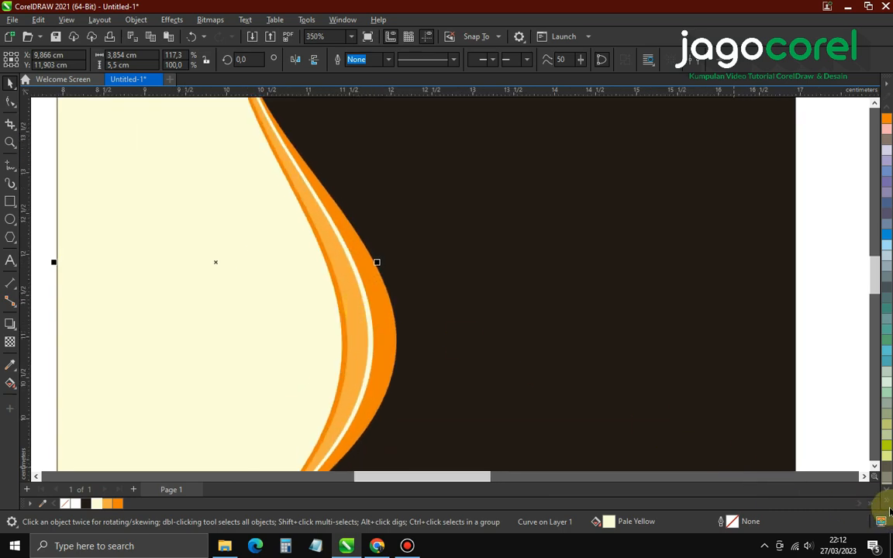
Refill the shape with a deeper orange shade from the expanded palette
left_click(885, 502)
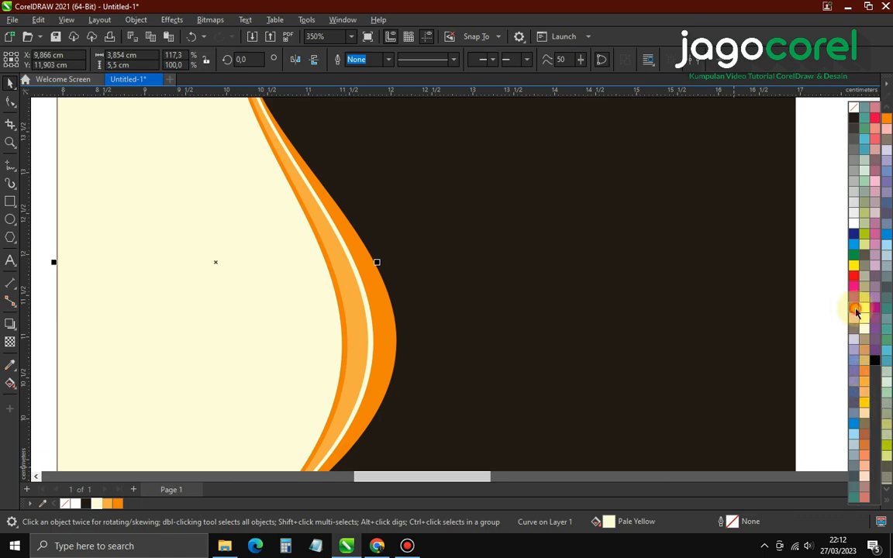
left_click(857, 313)
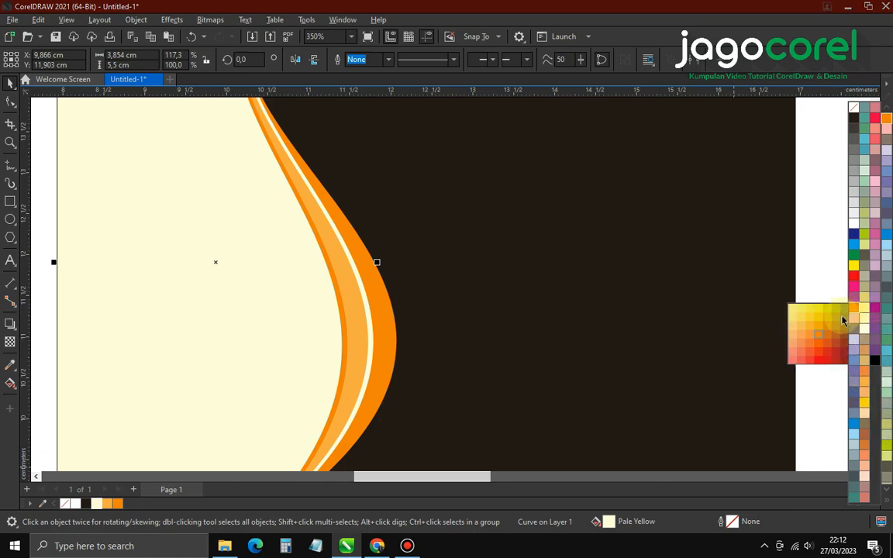
left_click(828, 339)
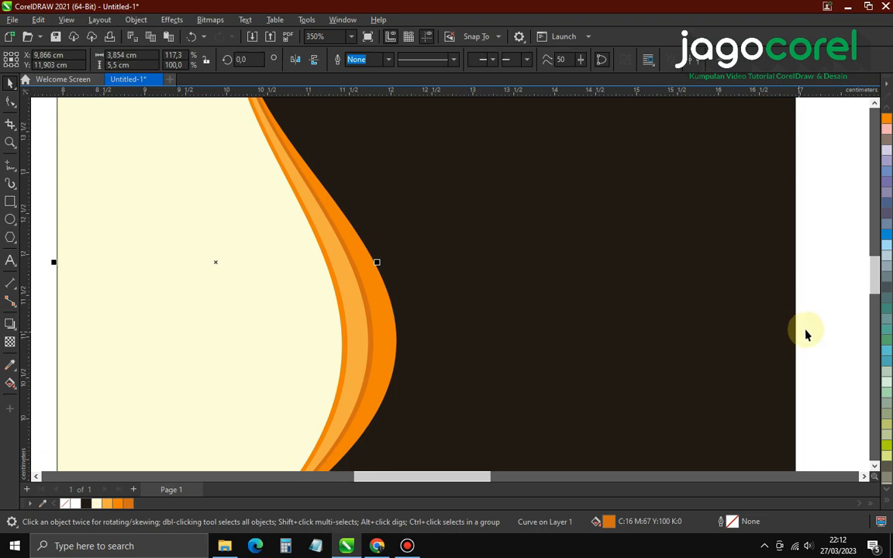
left_click(379, 295)
scroll(359, 313, "down", 3)
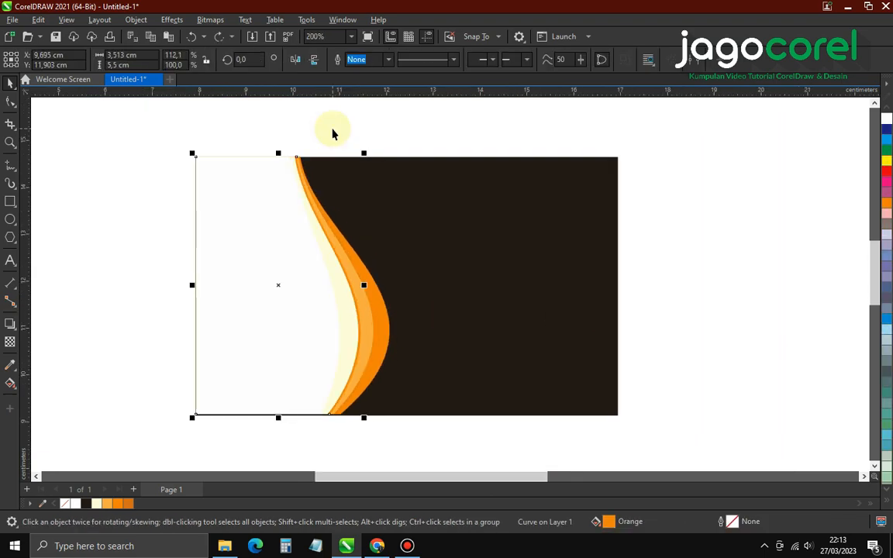
Shift the light orange curve down, widen it slightly to the right, and fill it dark orange
left_click(331, 134)
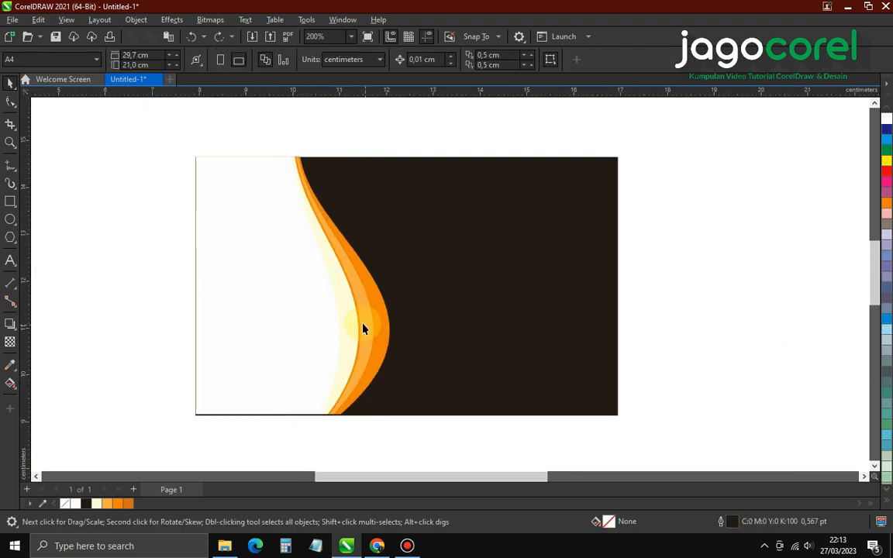
scroll(360, 326, "up", 1)
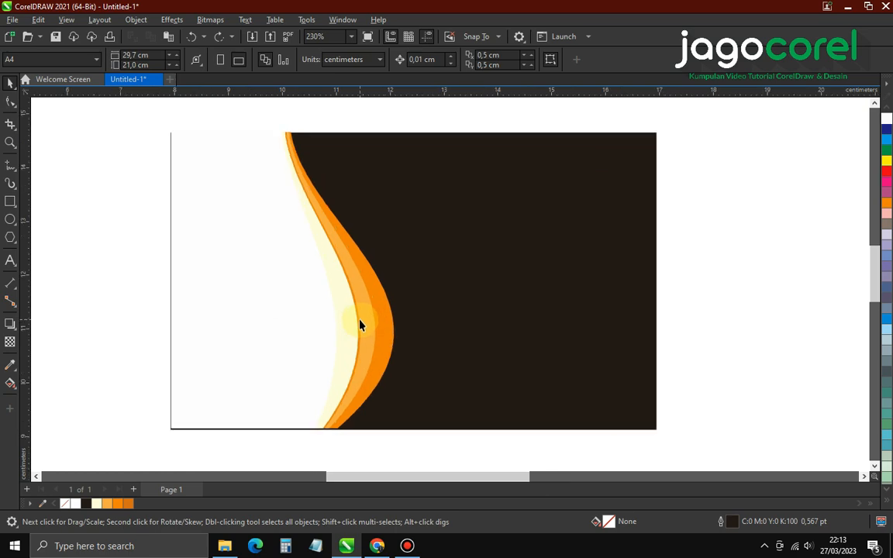
left_click(367, 305)
scroll(365, 300, "down", 1)
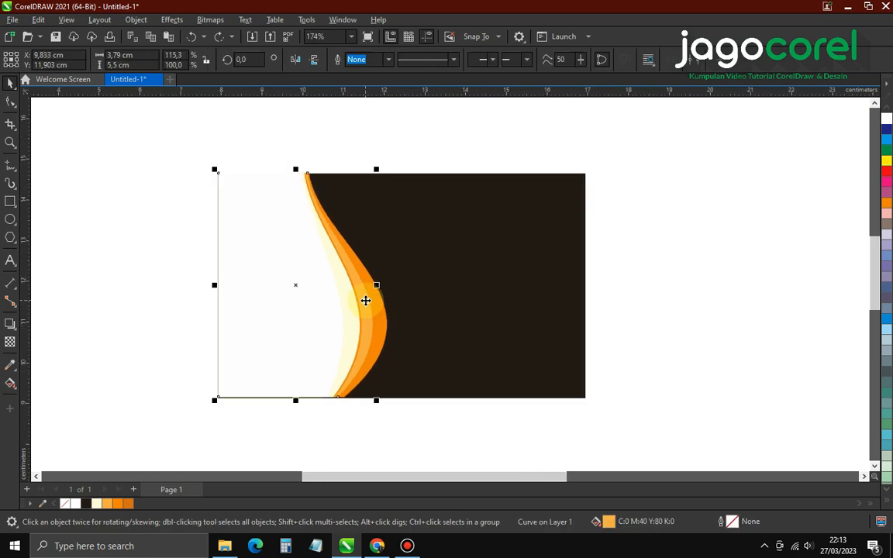
left_click_drag(365, 300, 364, 333)
scroll(364, 333, "up", 3)
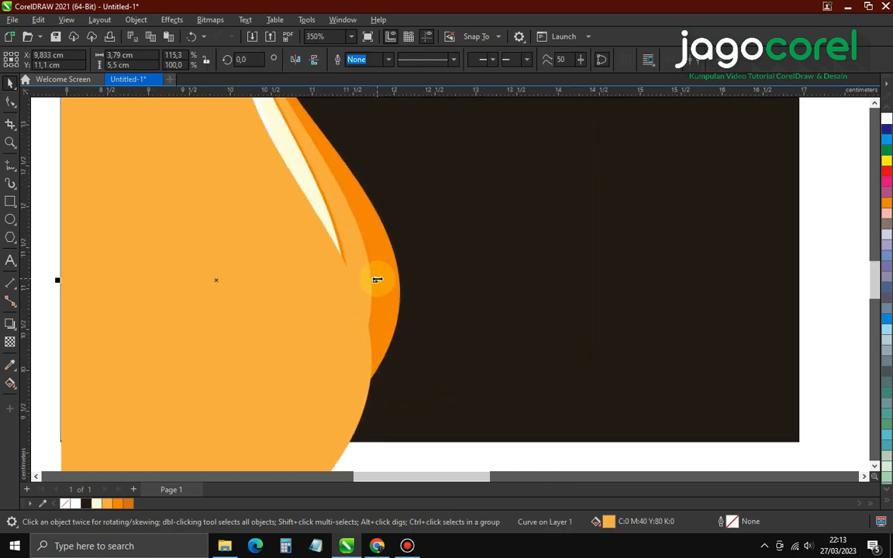
left_click_drag(377, 279, 380, 280)
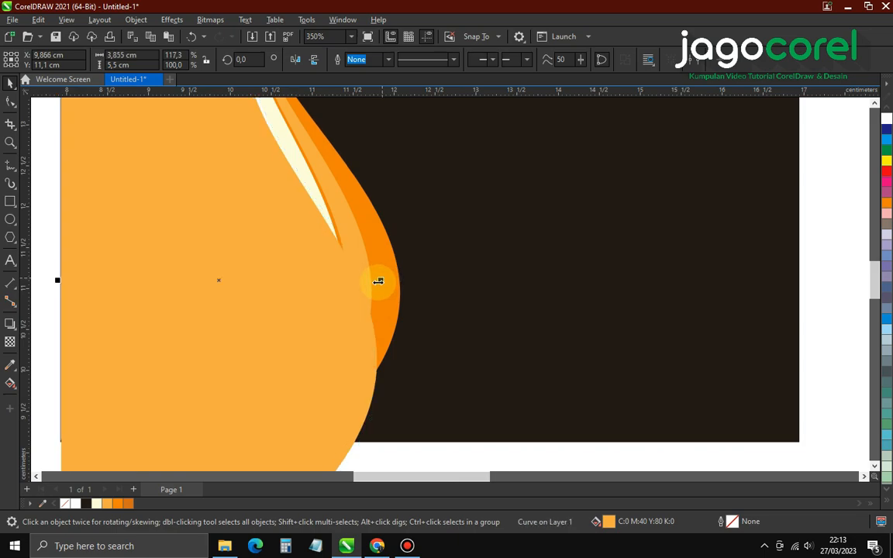
left_click(132, 504)
scroll(378, 309, "down", 2)
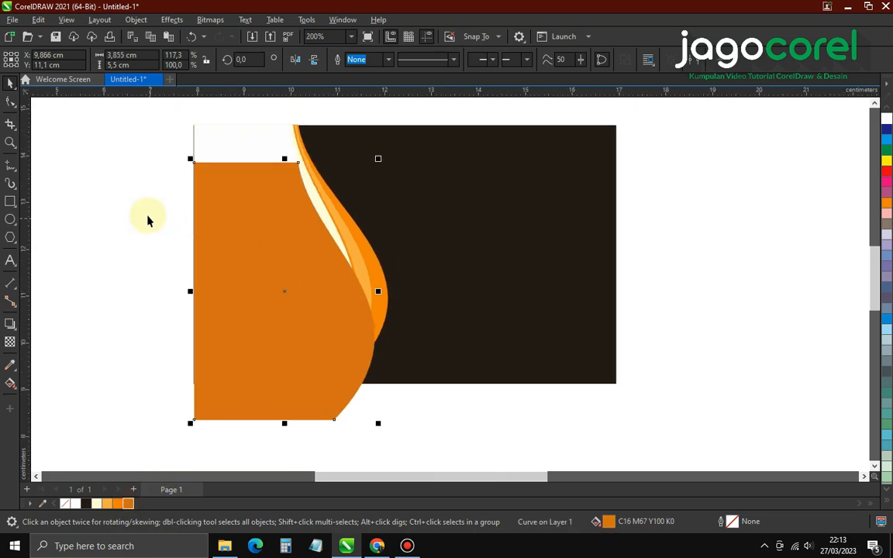
Select the pale curve stripes, then reselect only the dark orange shape
left_click(198, 155)
left_click(204, 142)
scroll(348, 230, "up", 1)
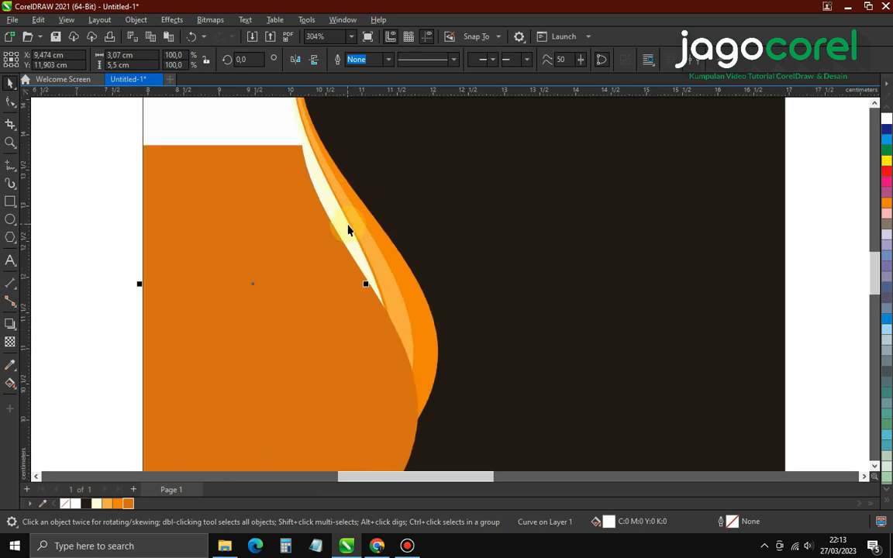
left_click(345, 231, "shift")
scroll(346, 232, "up", 2)
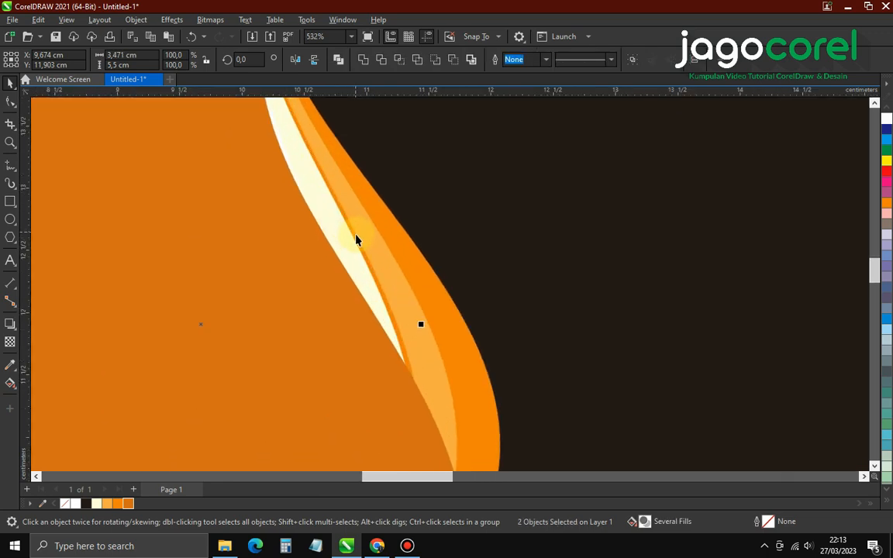
scroll(373, 271, "up", 2)
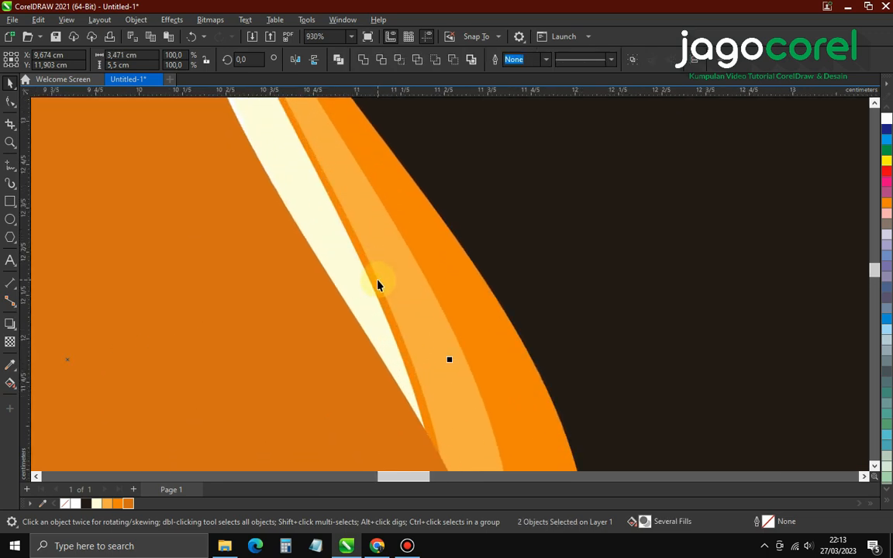
scroll(377, 279, "down", 3)
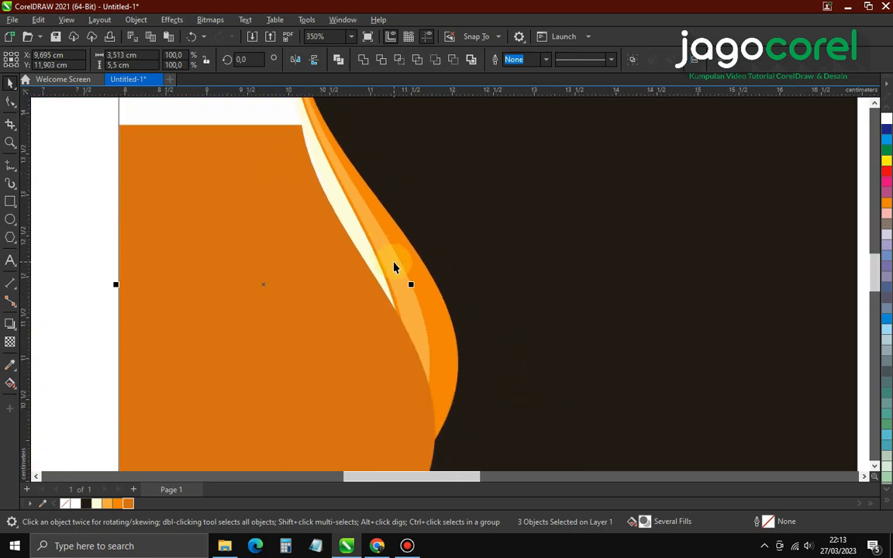
scroll(397, 261, "down", 2)
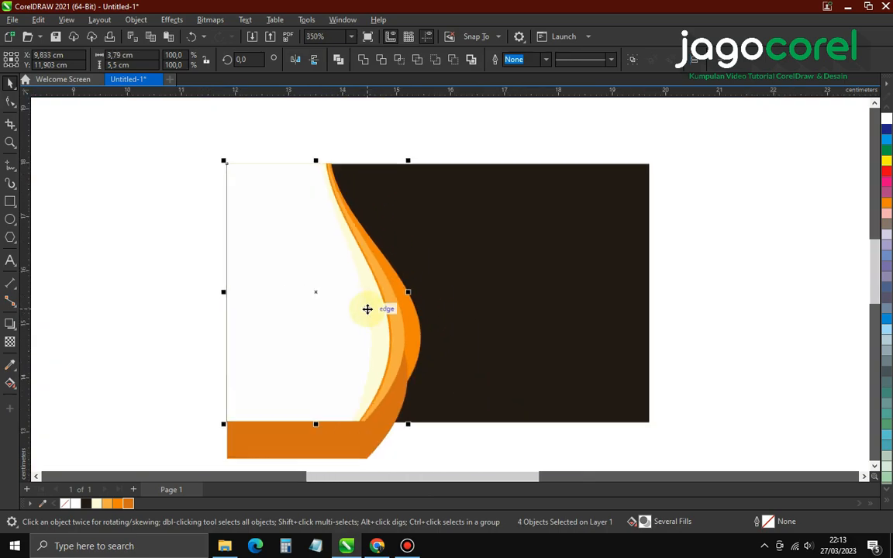
left_click(341, 457)
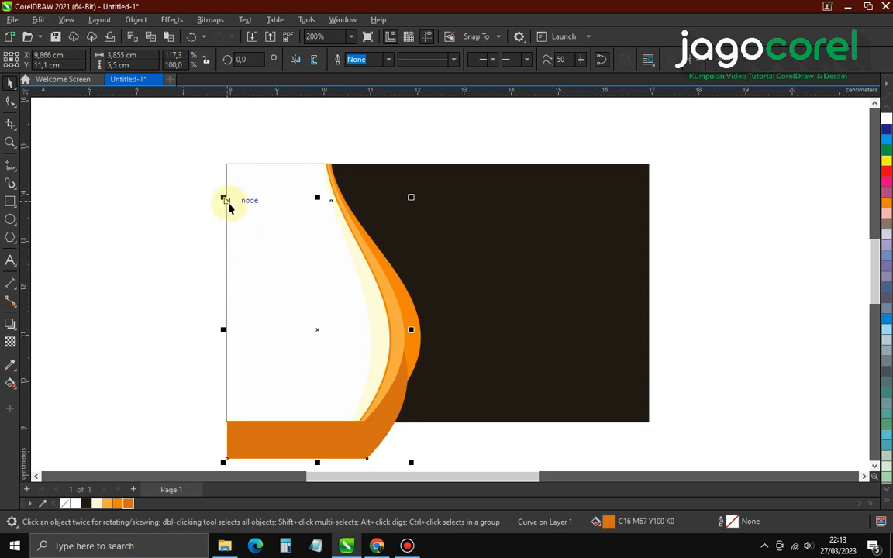
Pull the dark orange shape's top-left node up to the card's corner
left_click_drag(228, 204, 227, 164)
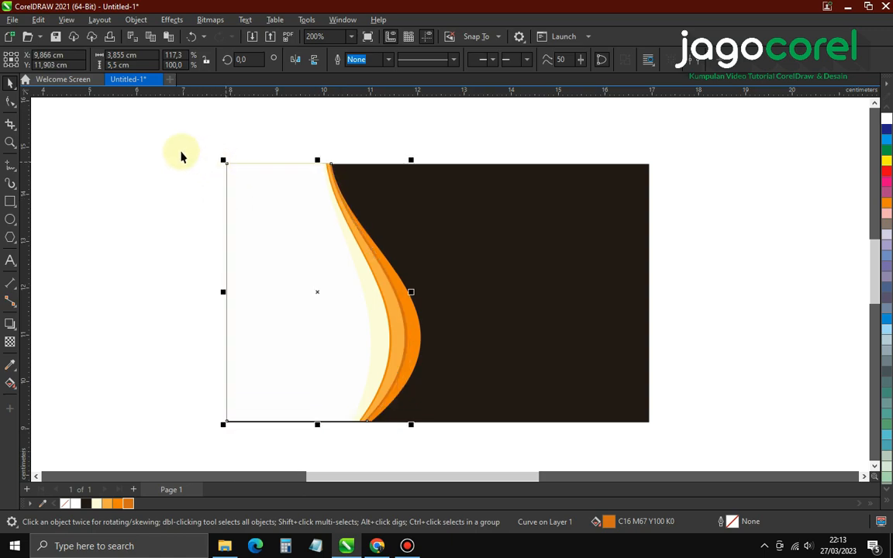
left_click(172, 155)
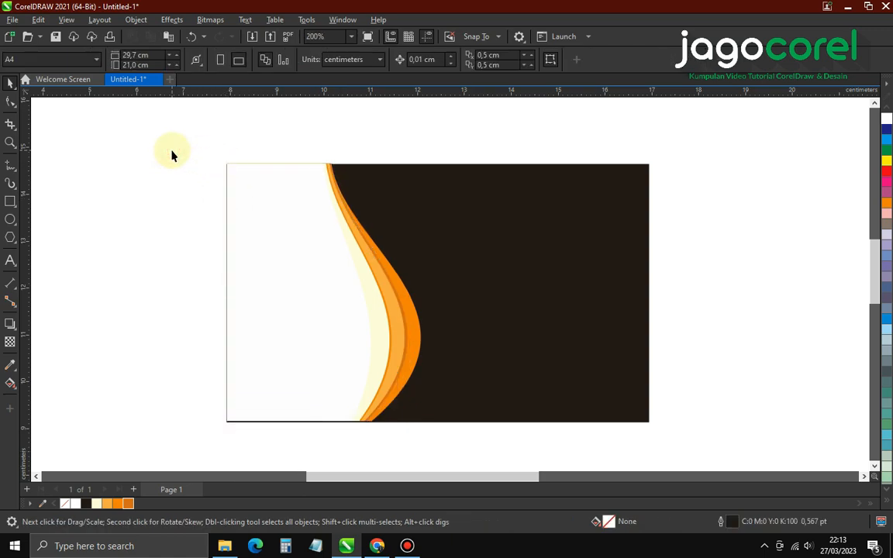
left_click_drag(175, 126, 445, 460)
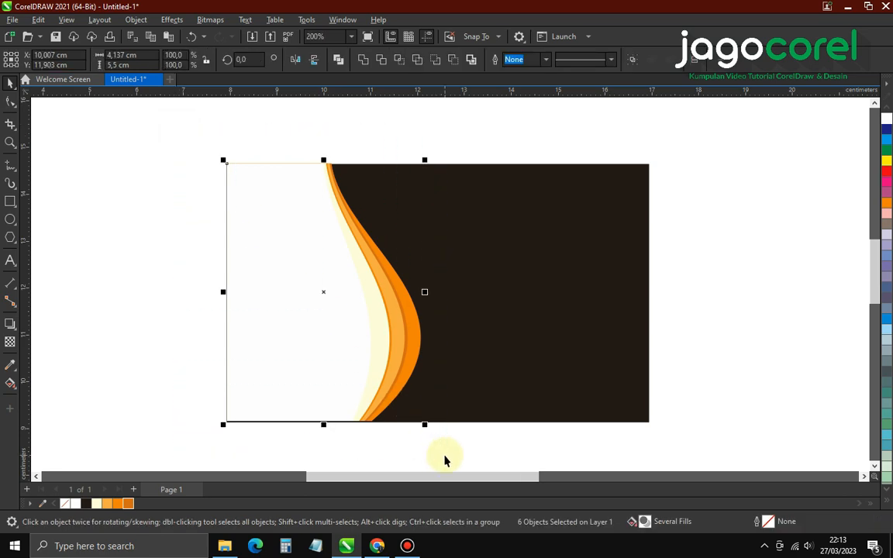
left_click(169, 296)
scroll(178, 279, "down", 1)
scroll(399, 302, "up", 1)
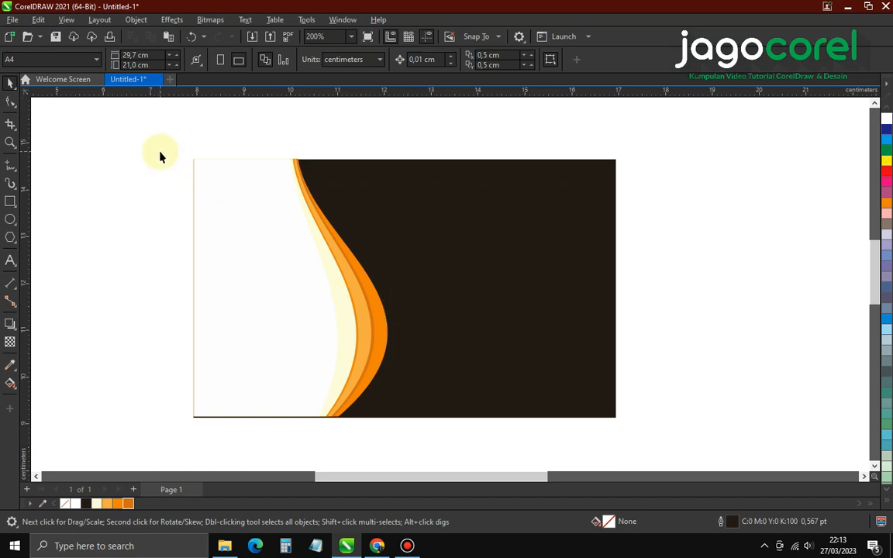
left_click_drag(309, 370, 429, 449)
scroll(364, 355, "up", 2)
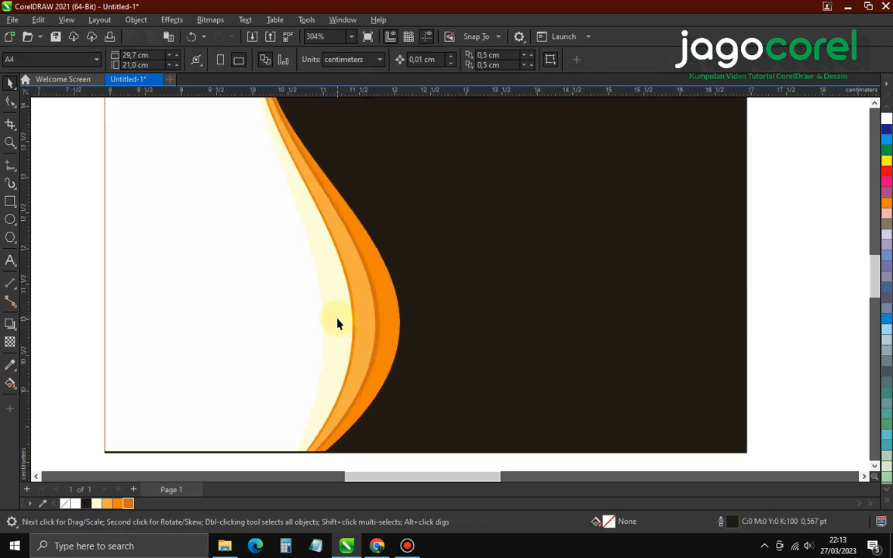
Refill the pale inner curve with Chalk yellow (Y:40) from the expanded palette
left_click(338, 322)
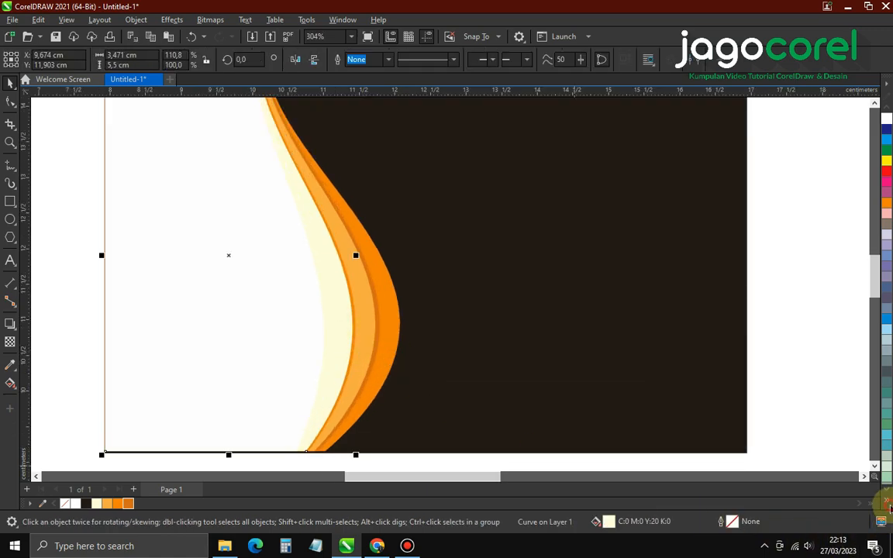
left_click(889, 507)
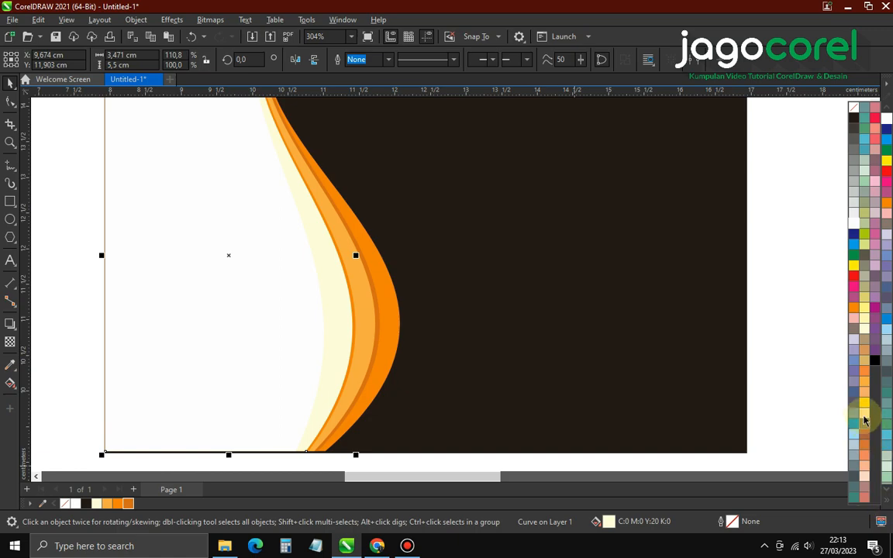
left_click(866, 323)
left_click(806, 318)
scroll(343, 329, "down", 3)
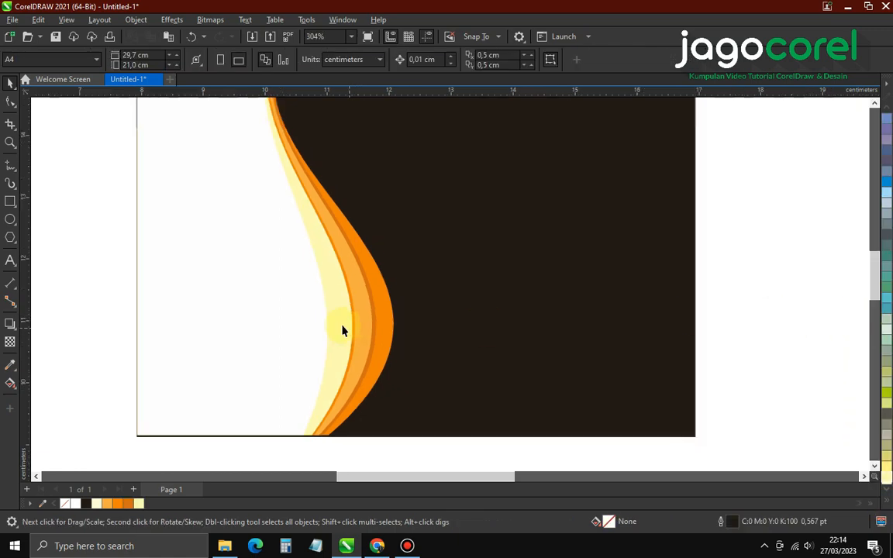
scroll(360, 295, "up", 1)
scroll(380, 283, "down", 1)
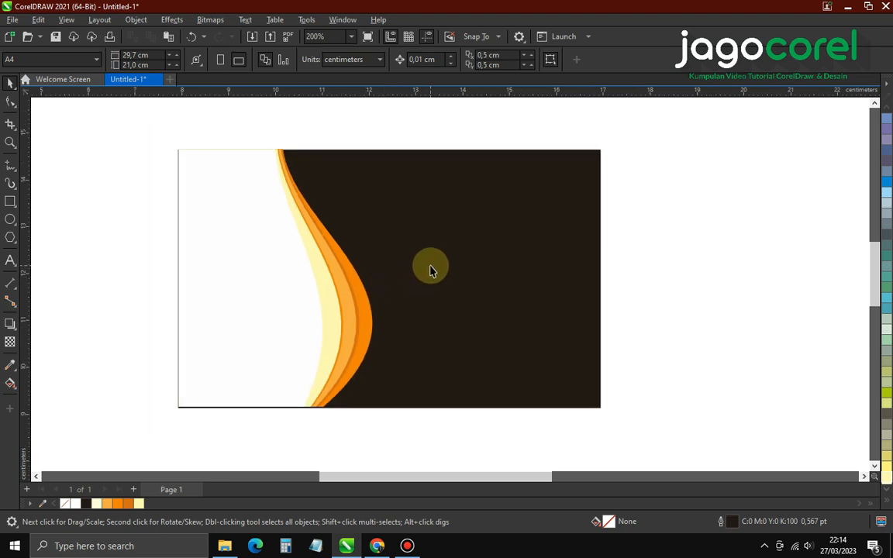
scroll(432, 266, "up", 1)
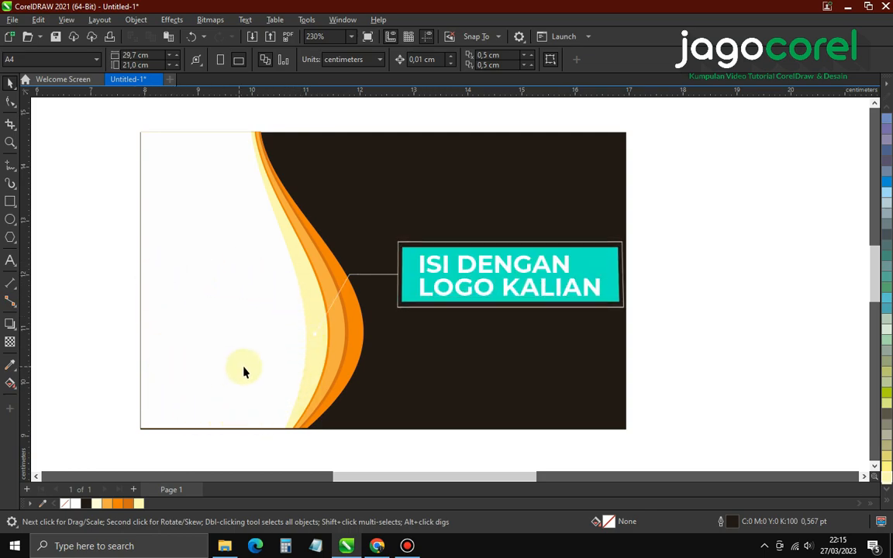
From the Video Youtube folder, drag the logo2 image (not logo1) into the CorelDRAW card
left_click(225, 545)
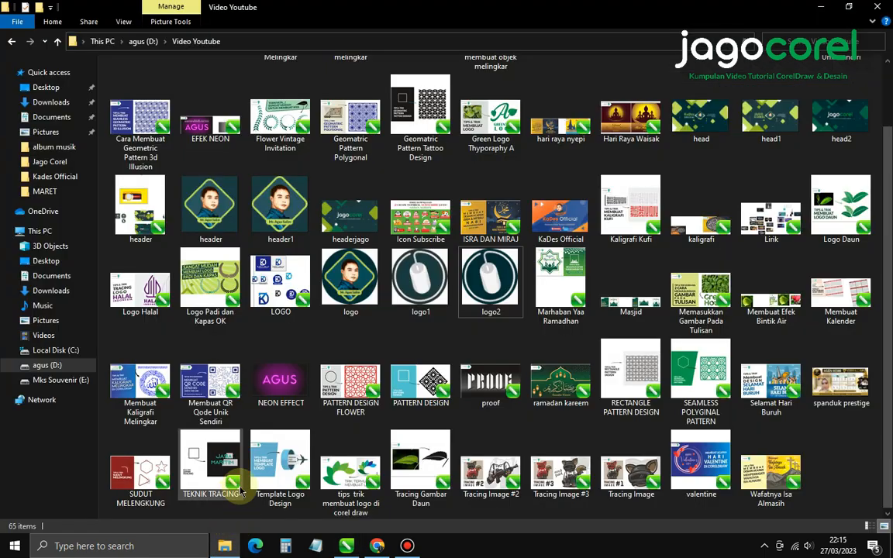
left_click(420, 287)
left_click(500, 278)
left_click_drag(499, 278, 220, 339)
scroll(302, 271, "down", 2)
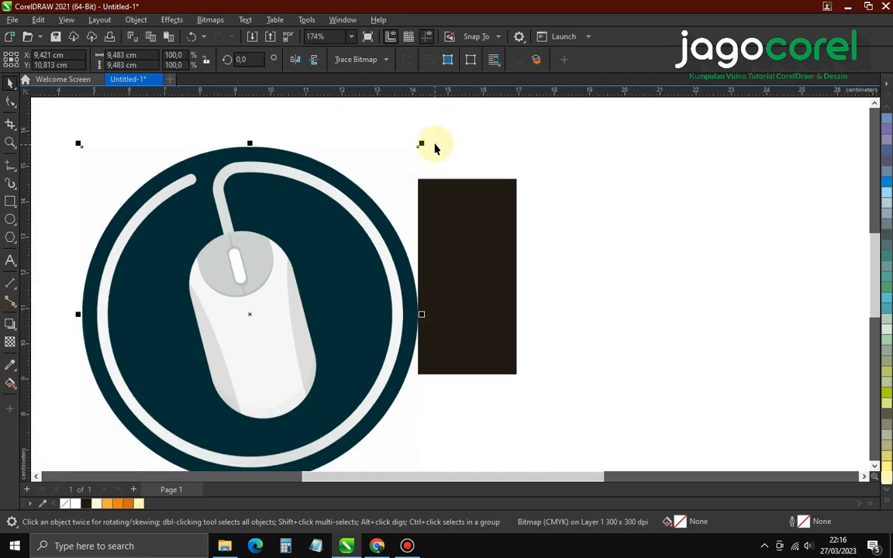
Shrink the mouse logo to about a fifth and move it up in the white area
left_click_drag(421, 145, 294, 273)
scroll(272, 330, "up", 2)
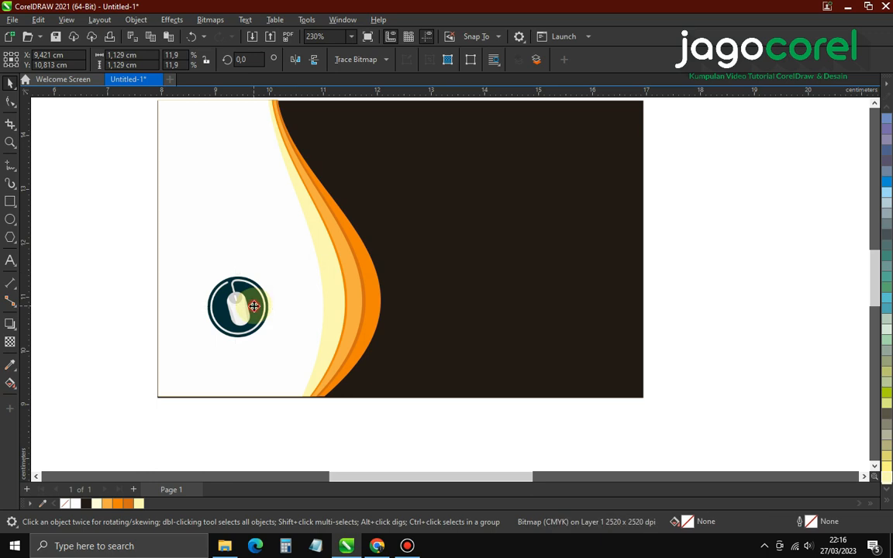
left_click_drag(254, 306, 249, 285)
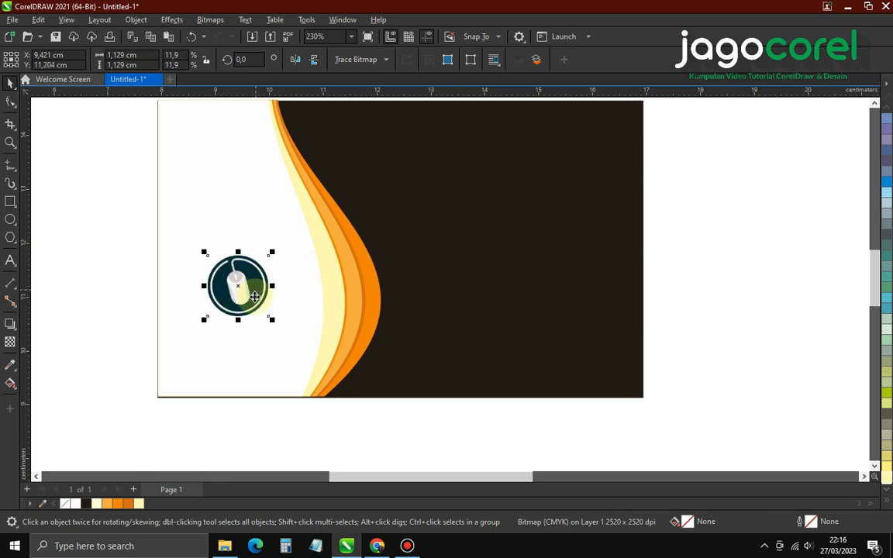
left_click(105, 306)
Add the text 'jagocorel' below the logo and scale it to about half size
left_click(10, 261)
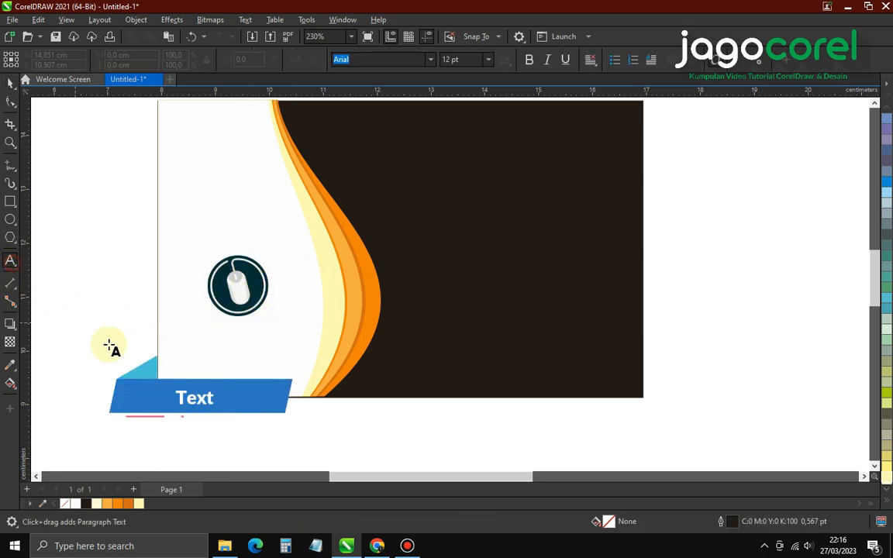
left_click(213, 350)
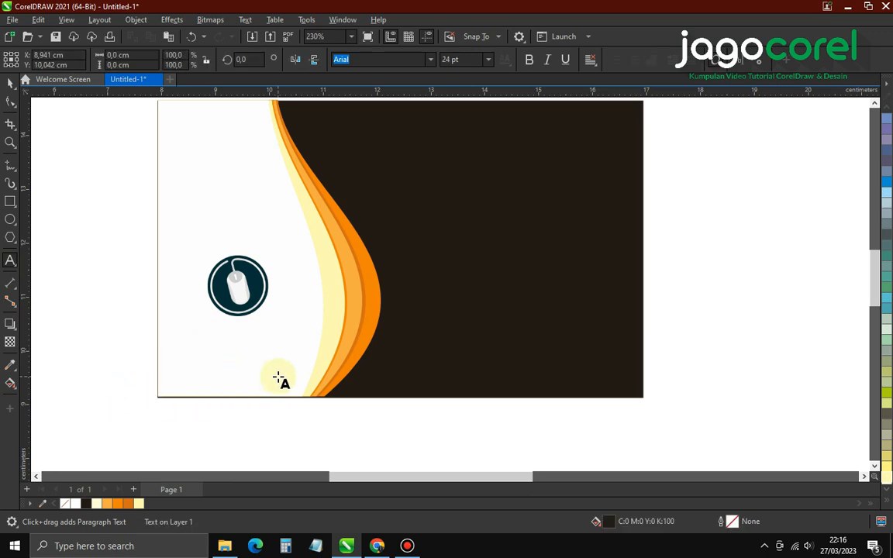
type("jagocore")
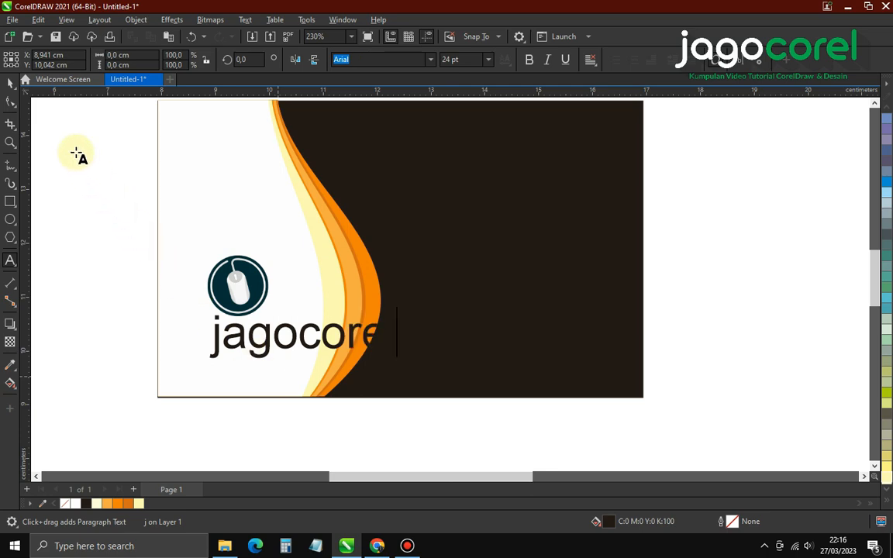
left_click(10, 82)
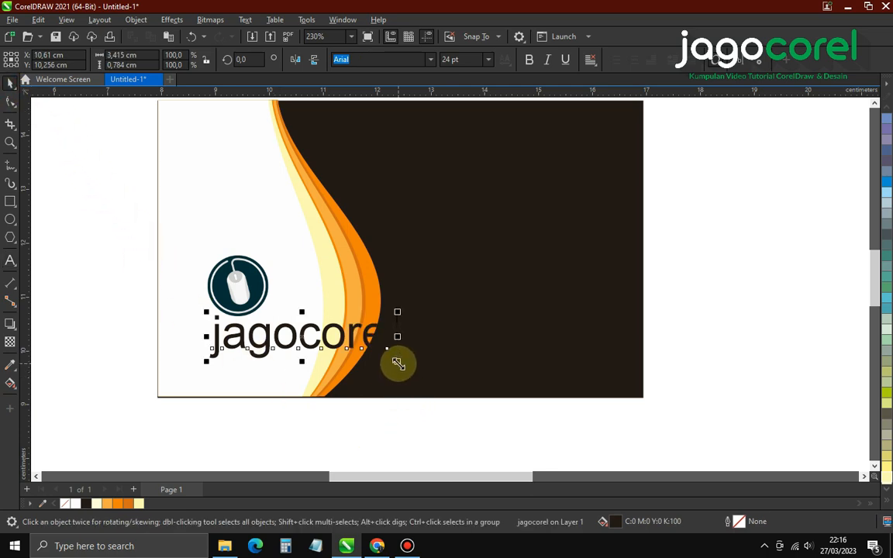
left_click_drag(397, 362, 295, 398)
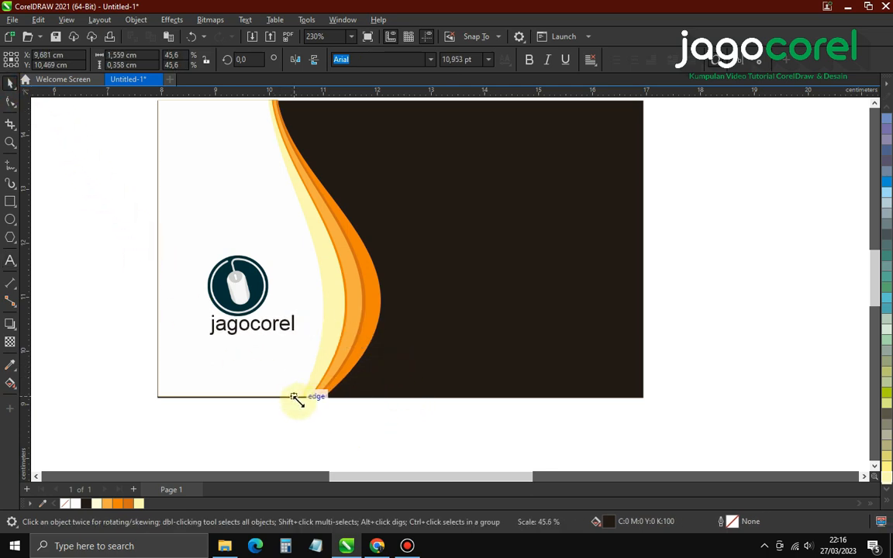
left_click(243, 301, "shift")
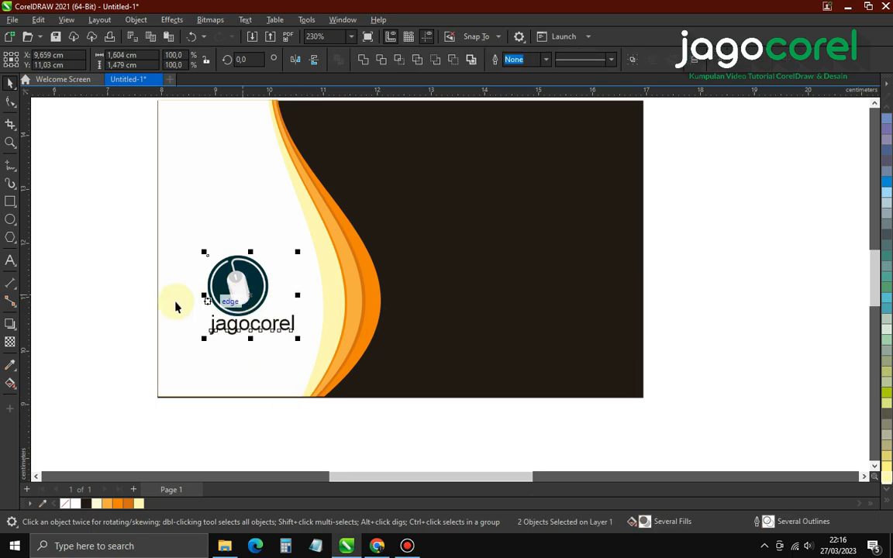
left_click(95, 296)
scroll(239, 328, "up", 3)
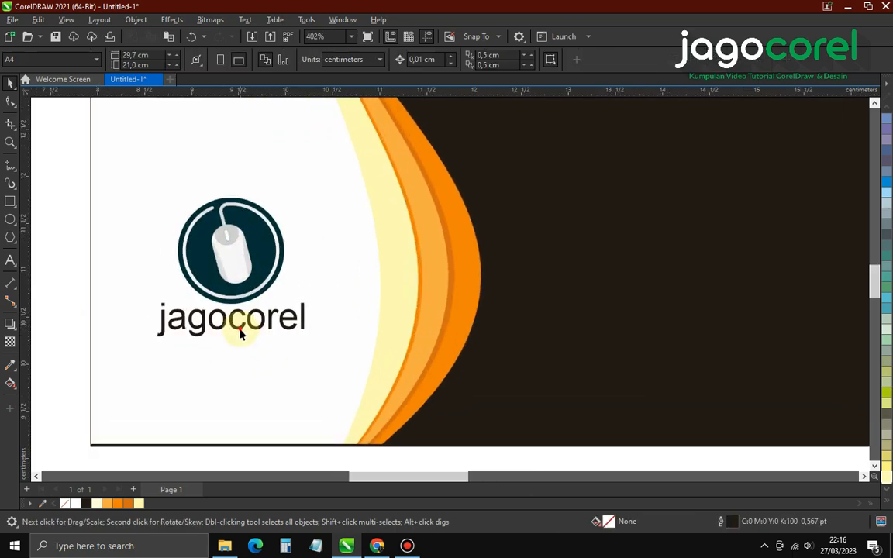
Nudge the jagocorel text slightly lower and colour it green
left_click(240, 332)
left_click_drag(240, 338, 239, 344)
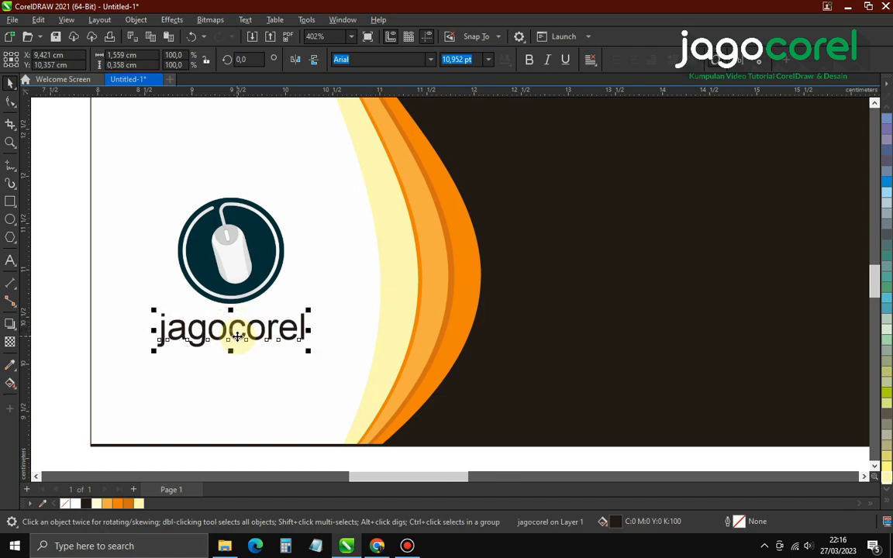
left_click(887, 506)
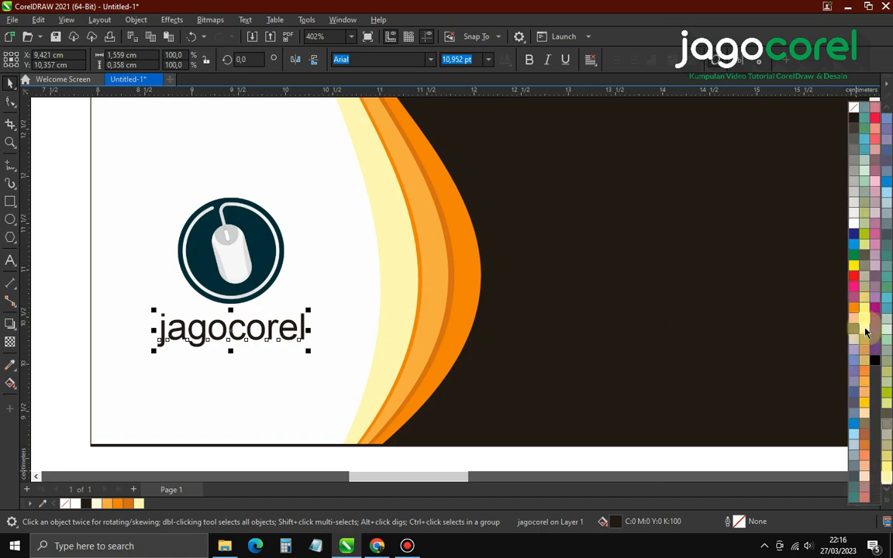
left_click(851, 259)
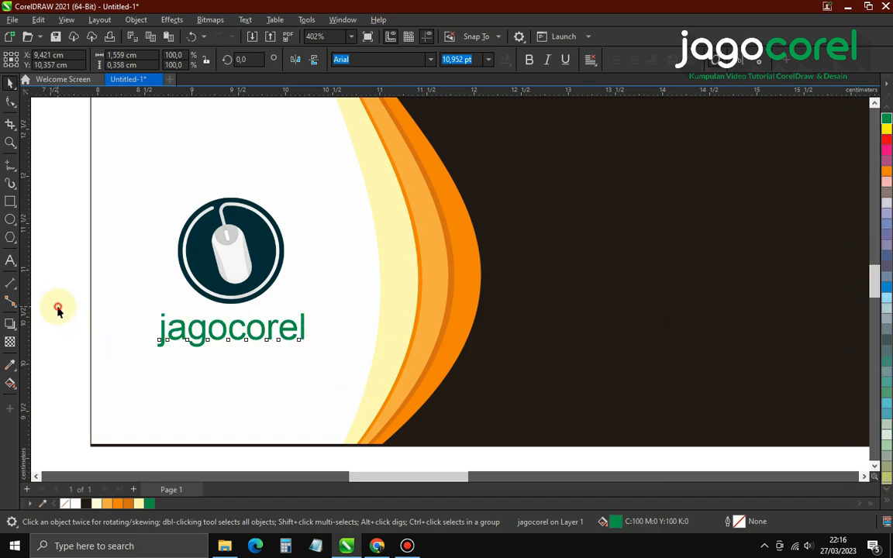
left_click(59, 311)
Set the text's font to Bebas Neue and centre it under the logo
left_click(213, 338)
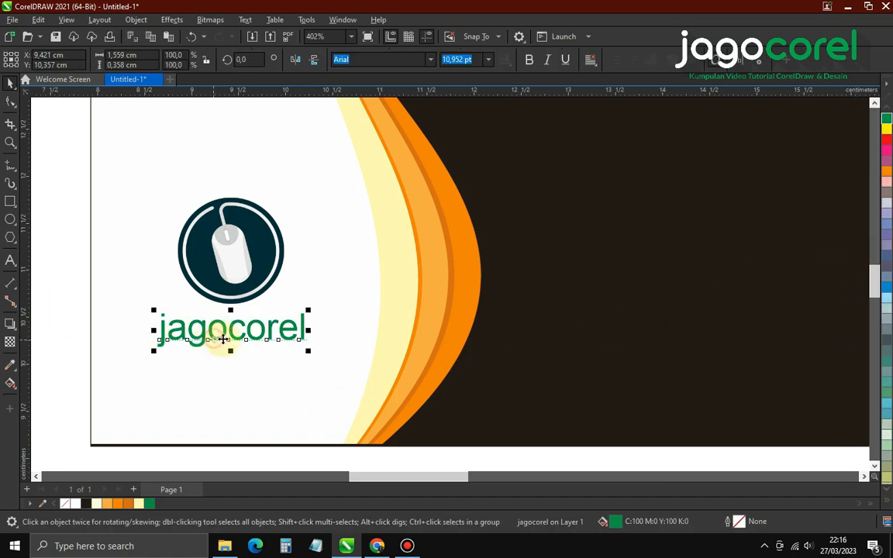
left_click(430, 59)
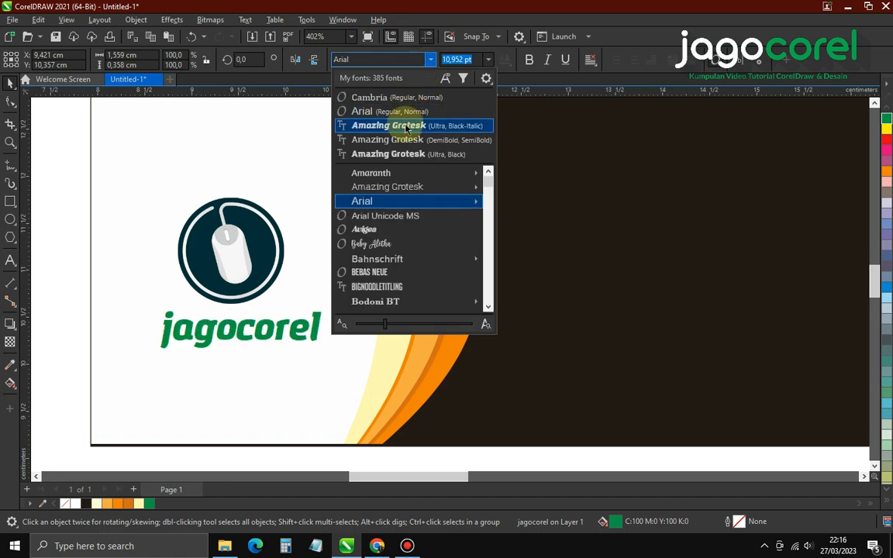
mouse_move(388, 176)
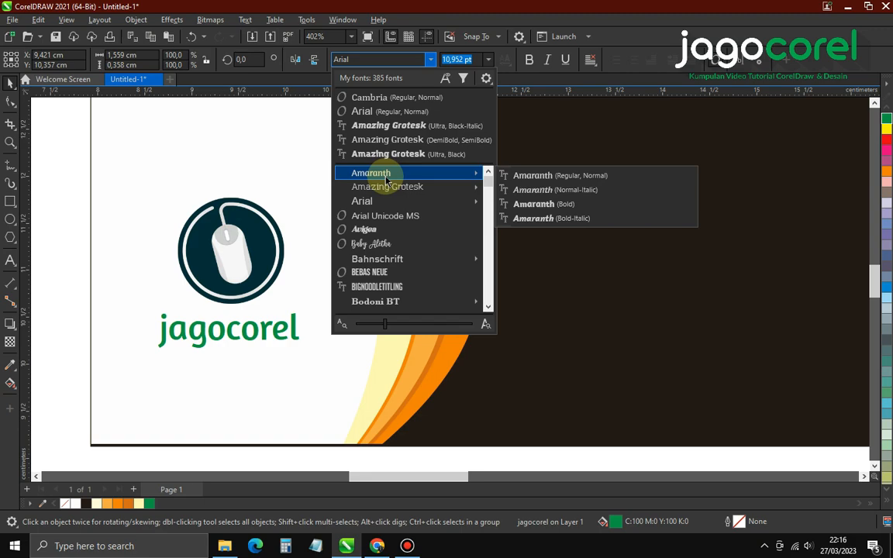
left_click(369, 272)
left_click(262, 280, "shift")
key("c")
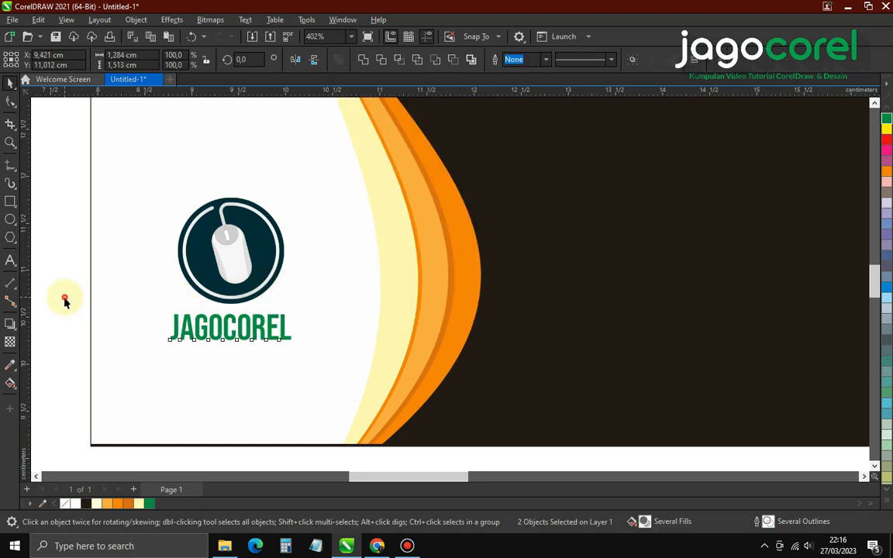
Stretch JAGOCOREL wider and settle the logo and name on the white area
left_click(236, 335)
left_click_drag(295, 327, 314, 327)
scroll(186, 328, "down", 3)
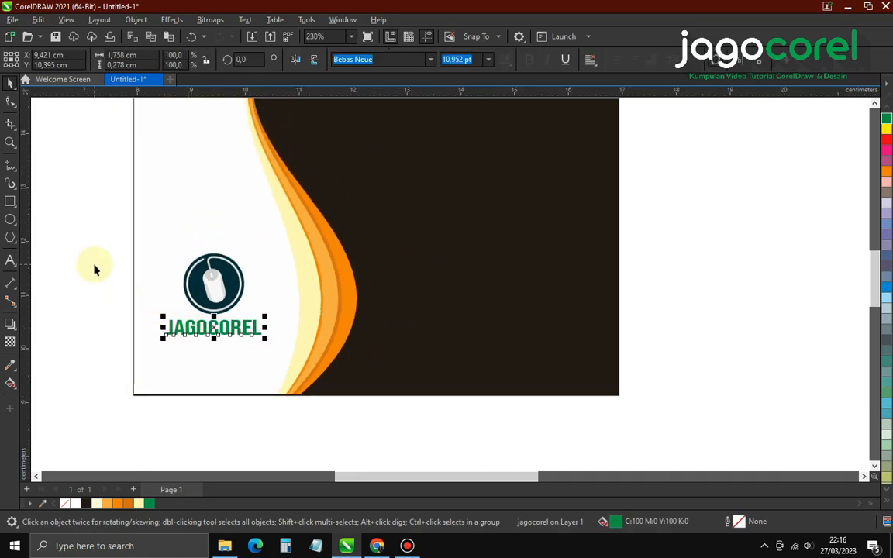
scroll(94, 240, "down", 3)
left_click_drag(94, 234, 275, 360)
scroll(253, 333, "up", 4)
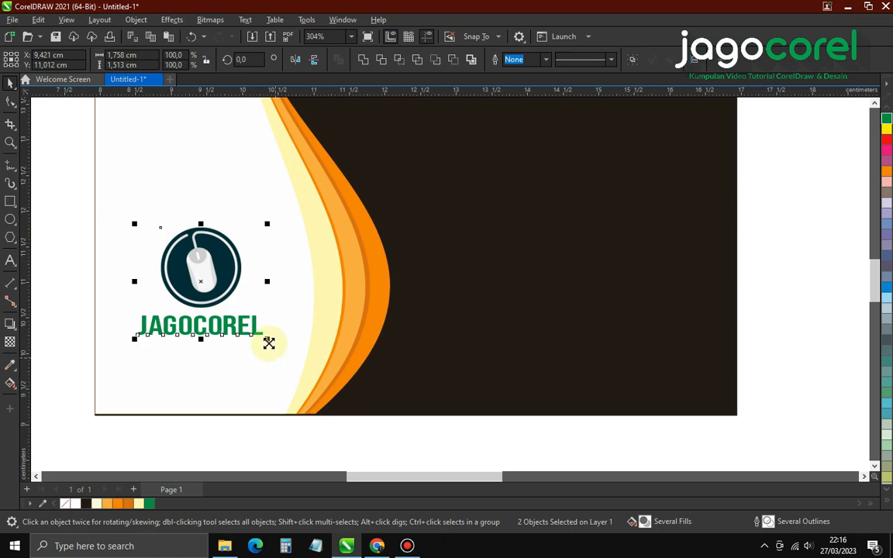
scroll(235, 364, "down", 3)
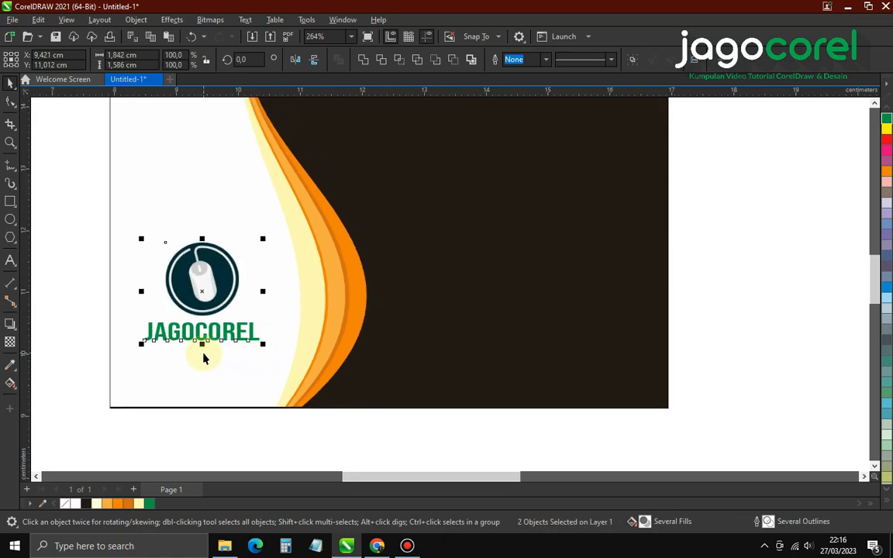
scroll(232, 369, "up", 2)
left_click(204, 314)
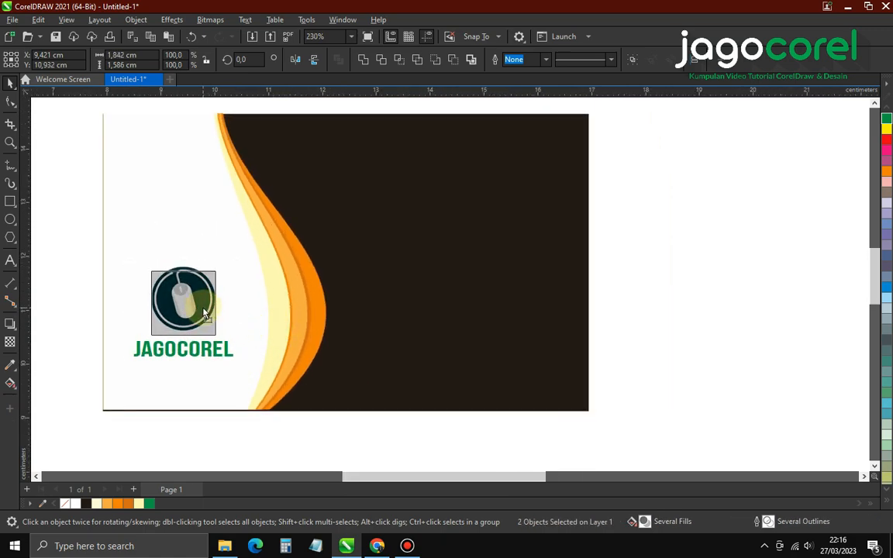
left_click(241, 434)
scroll(253, 391, "down", 1)
scroll(369, 261, "up", 1)
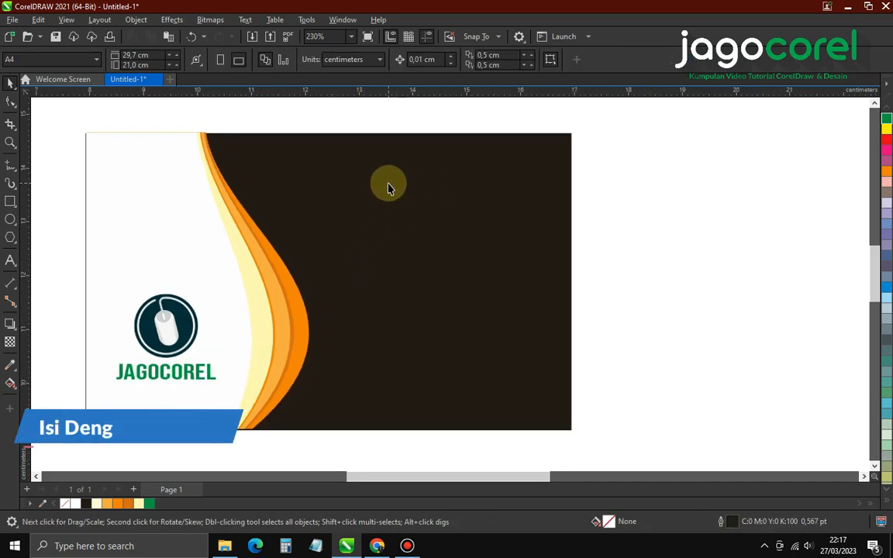
Type the cardholder's name on the dark area, colour it light orange, and shrink it
left_click(11, 261)
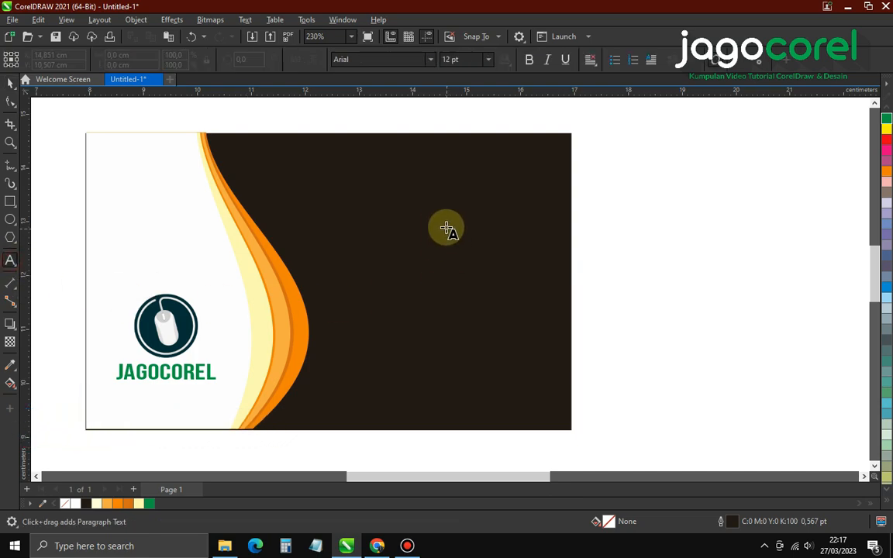
left_click(388, 206)
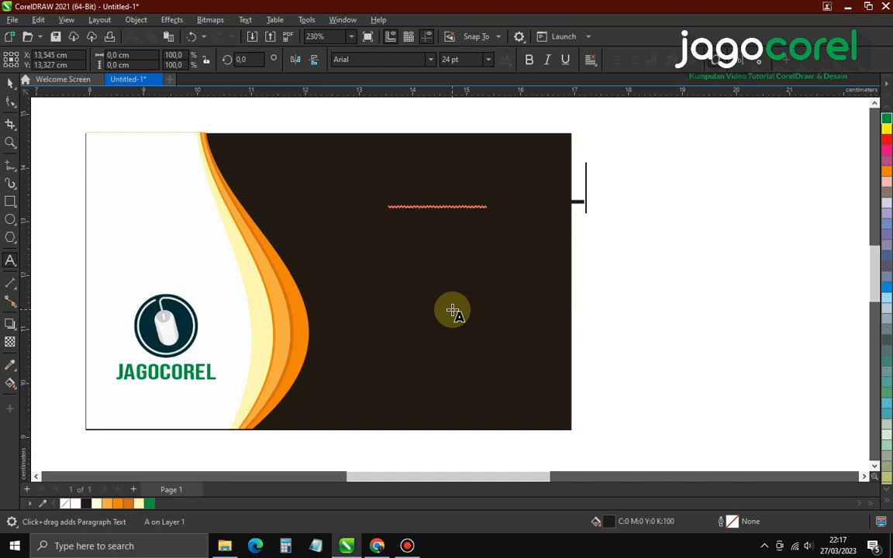
type("M")
key("Escape")
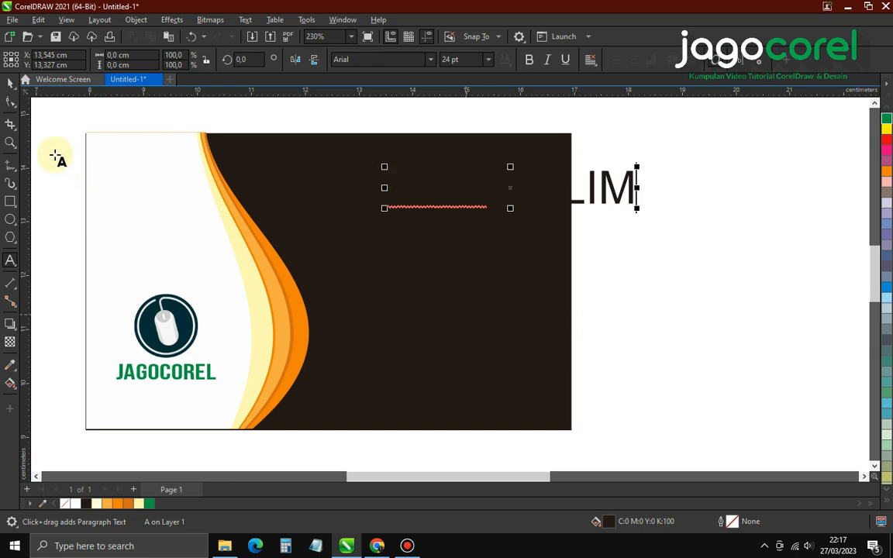
left_click(11, 84)
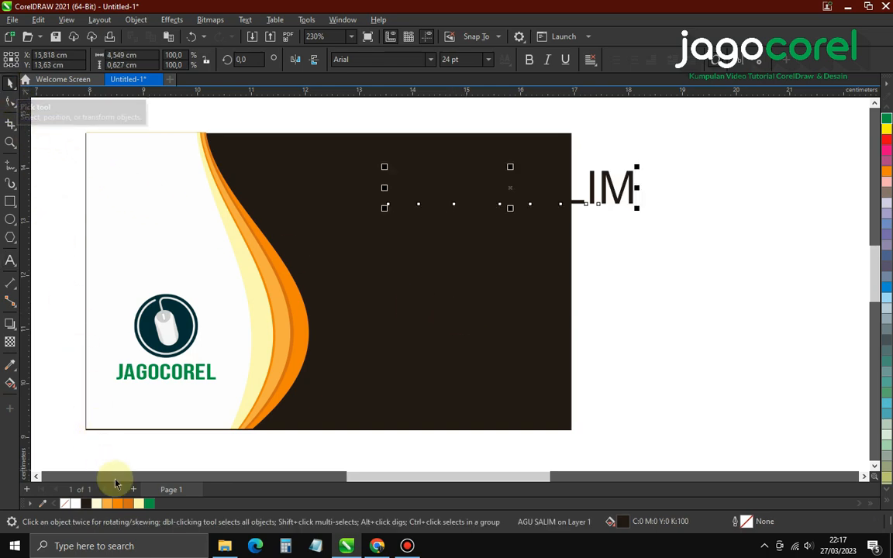
left_click(108, 507)
left_click_drag(636, 208, 551, 259)
Try a few fonts for the name and settle on Cocogoose
left_click(430, 58)
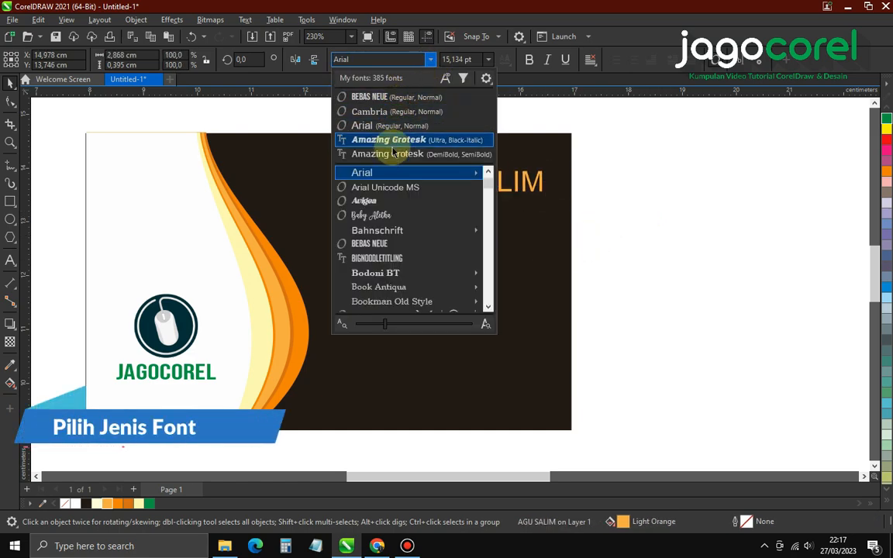
left_click(379, 257)
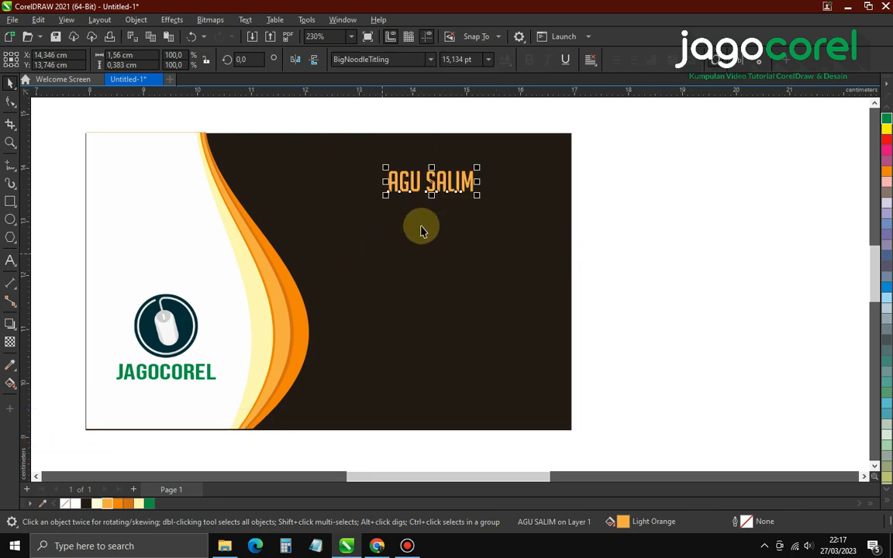
left_click(431, 59)
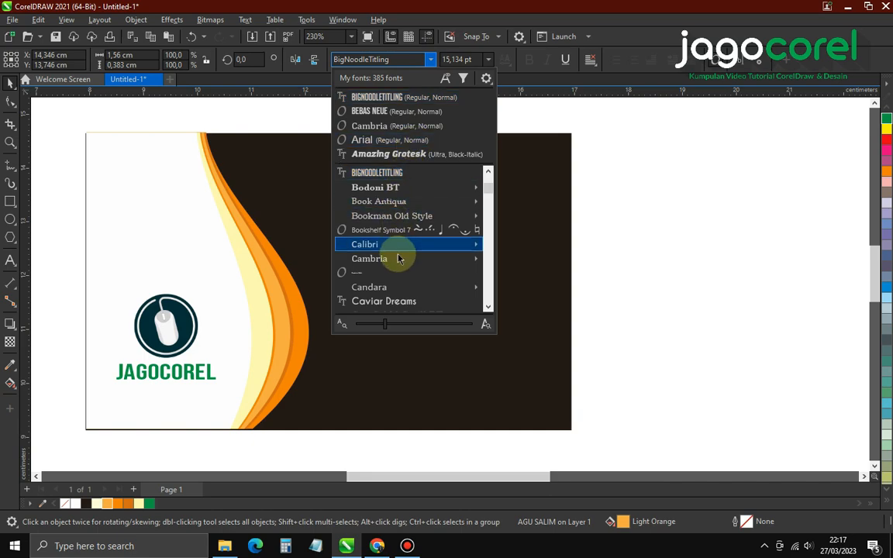
left_click(394, 289)
key("ctrl+z")
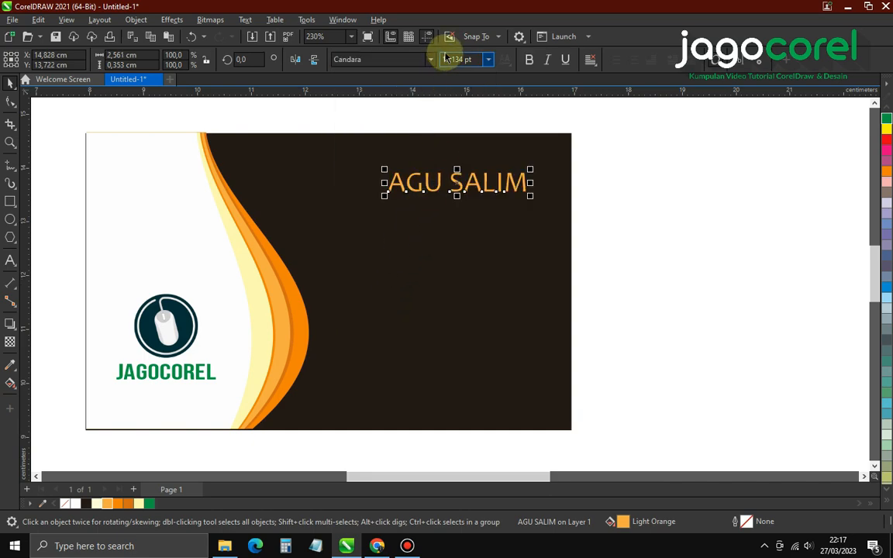
left_click(431, 59)
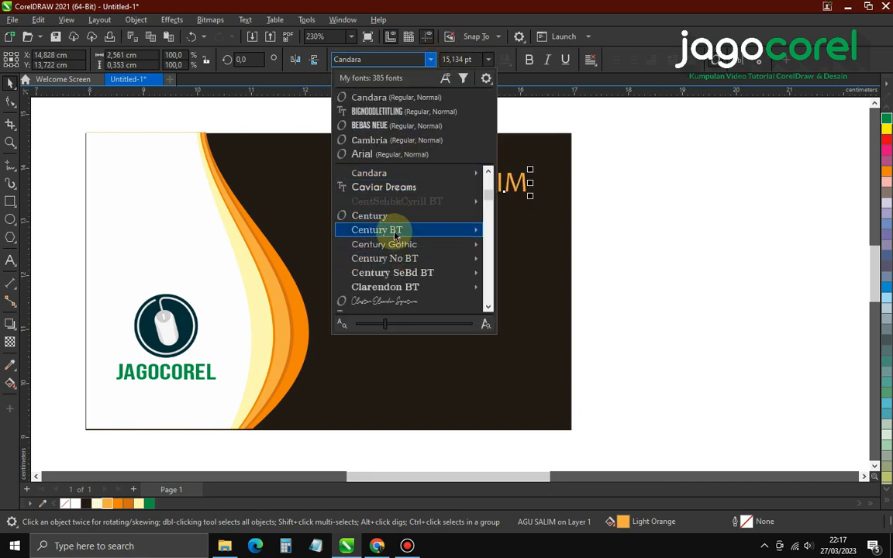
scroll(419, 230, "down", 1)
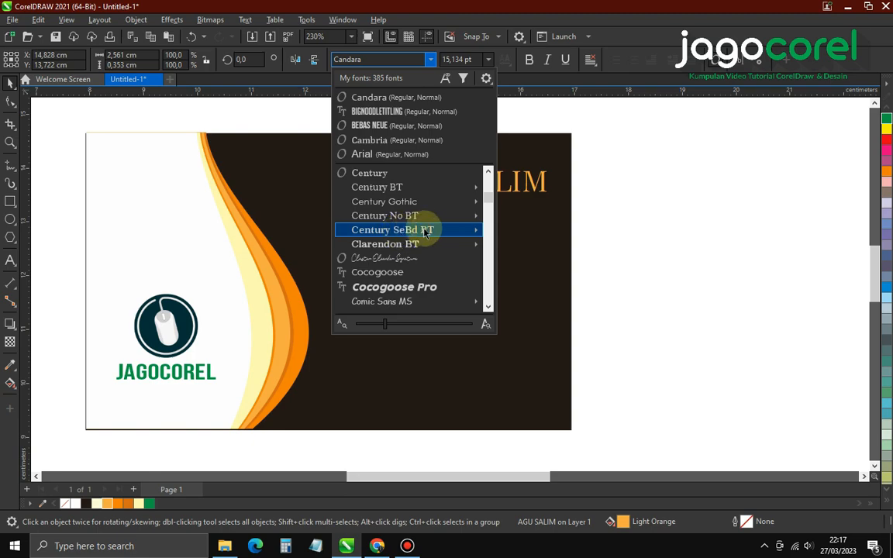
left_click(419, 272)
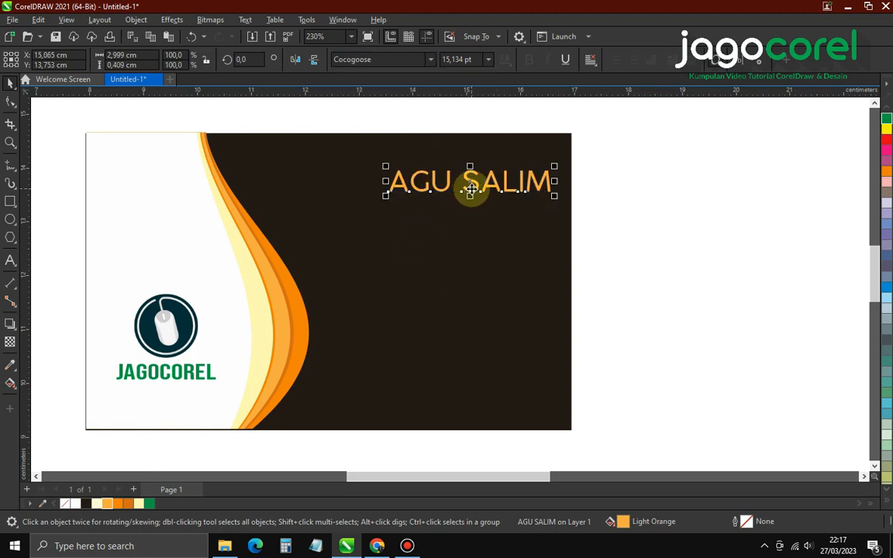
Set the name to 14 pt, place it upper right, and drop a copy below
left_click_drag(471, 189, 435, 177)
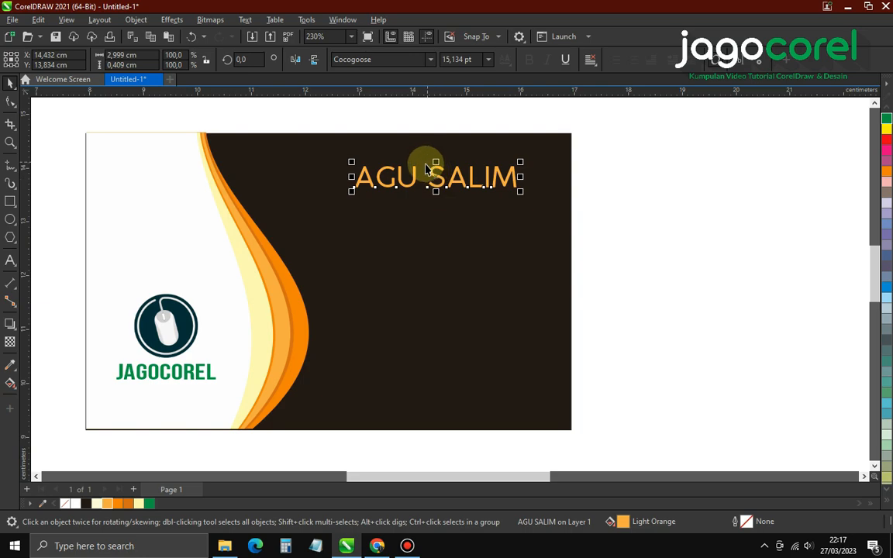
left_click(469, 60)
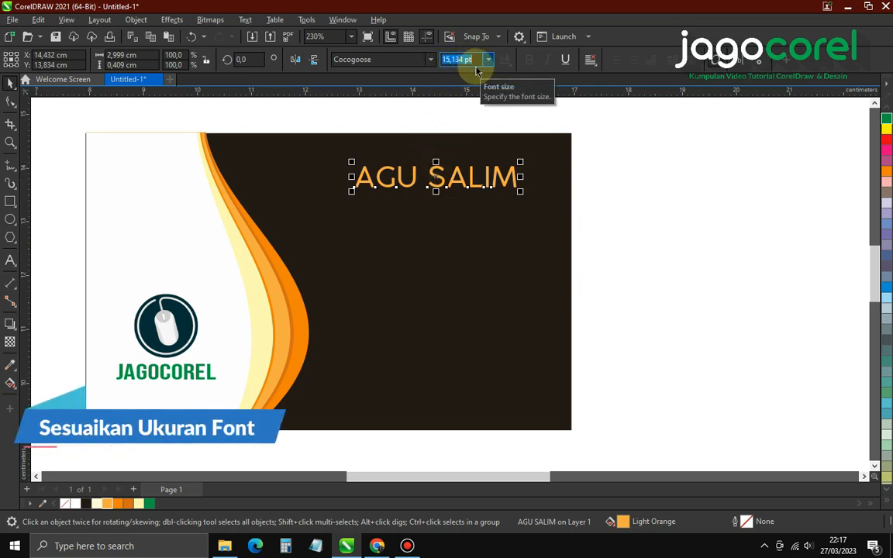
type("14")
key("Return")
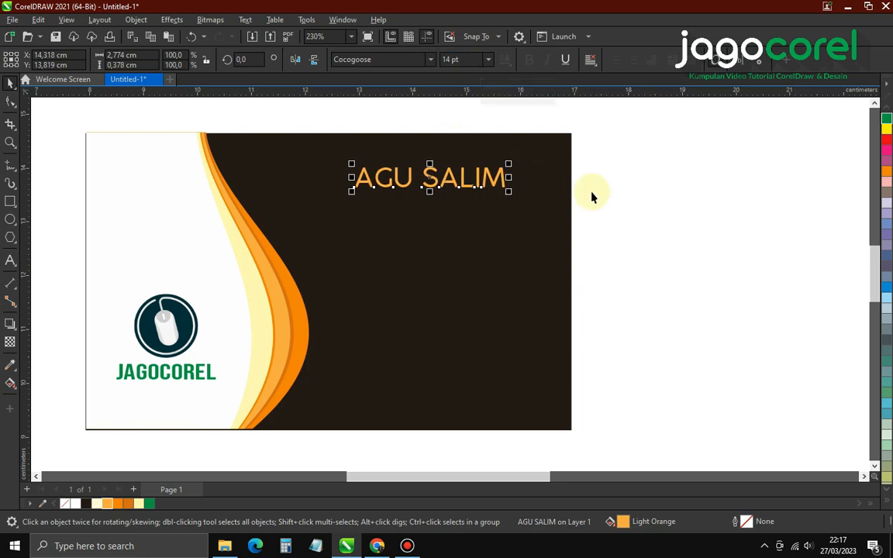
left_click(598, 193)
left_click(504, 183)
left_click_drag(504, 177, 508, 172)
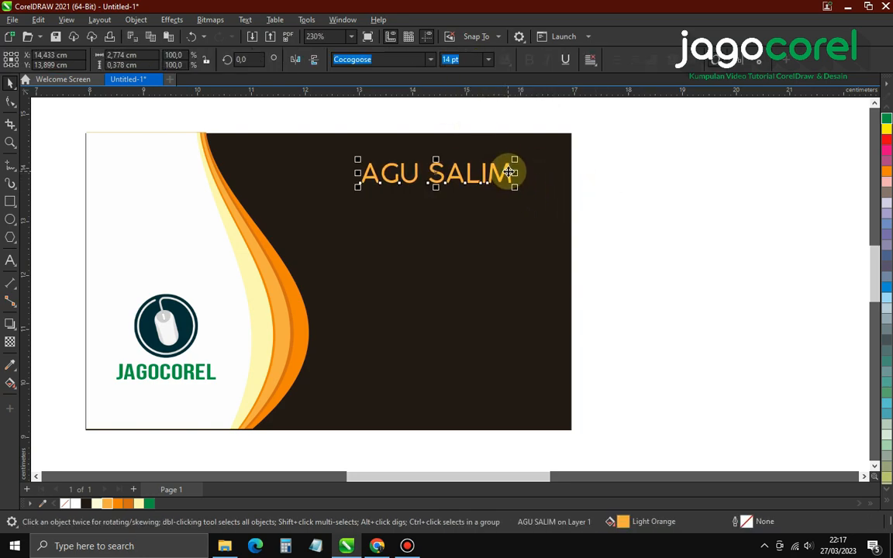
left_click(624, 178)
left_click_drag(454, 184, 464, 179)
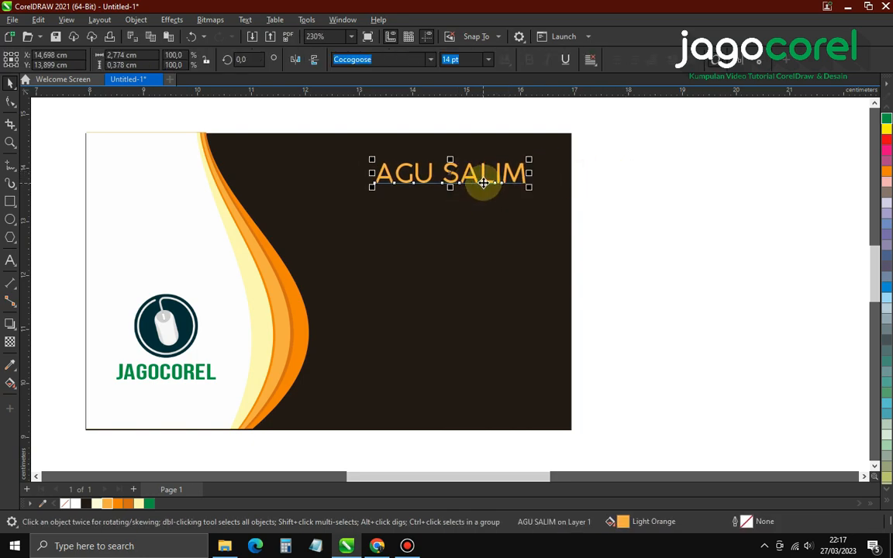
left_click_drag(482, 186, 484, 200)
Retype the copied line as DESIGNER and shrink it to about three quarters
double_click(484, 200)
key("ctrl+a")
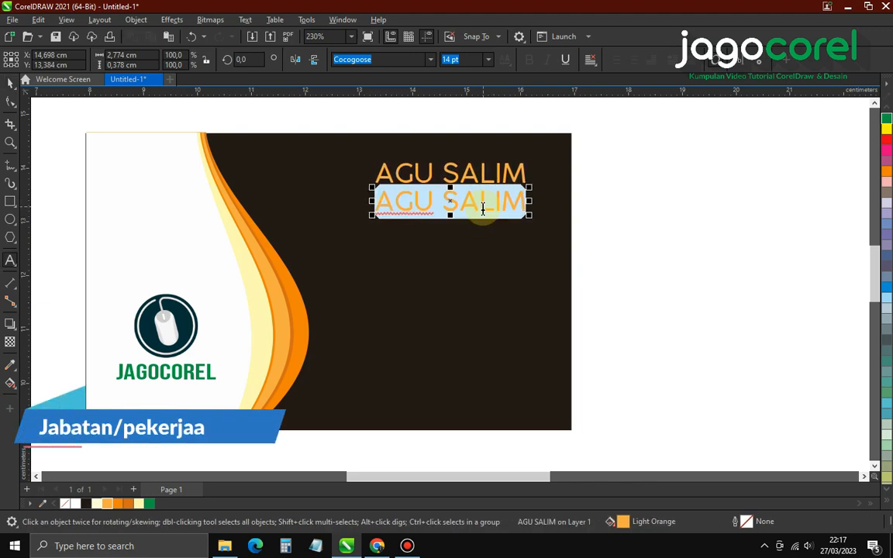
type("DESIGNER")
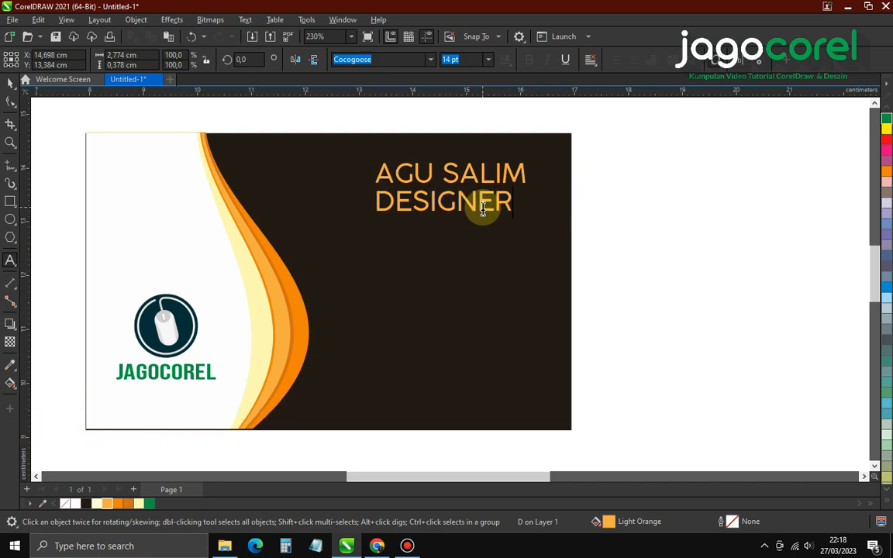
left_click(10, 83)
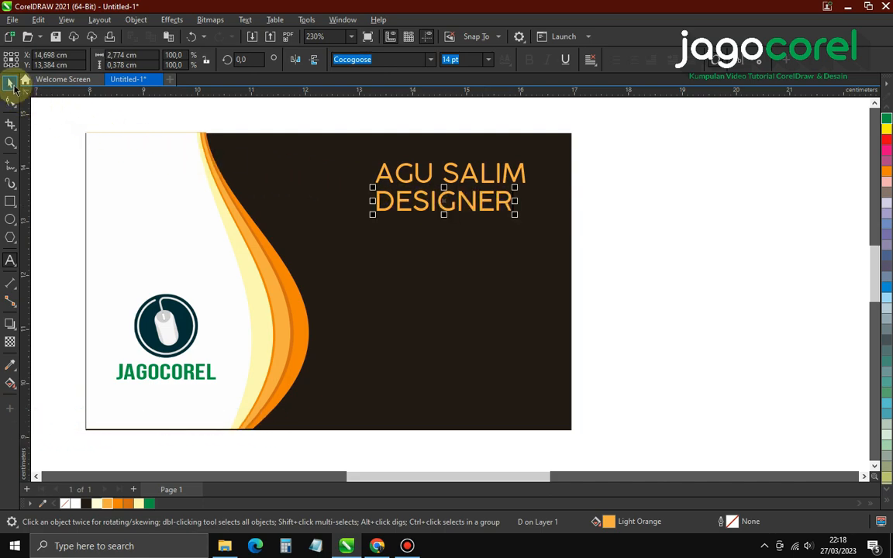
left_click_drag(372, 214, 419, 265)
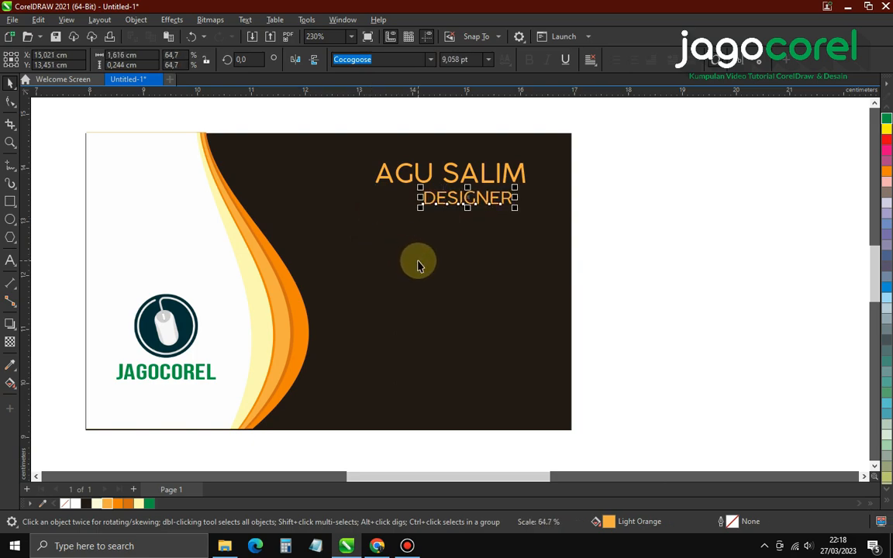
Right-align DESIGNER with the name and shift both lines slightly right
left_click(491, 183, "shift")
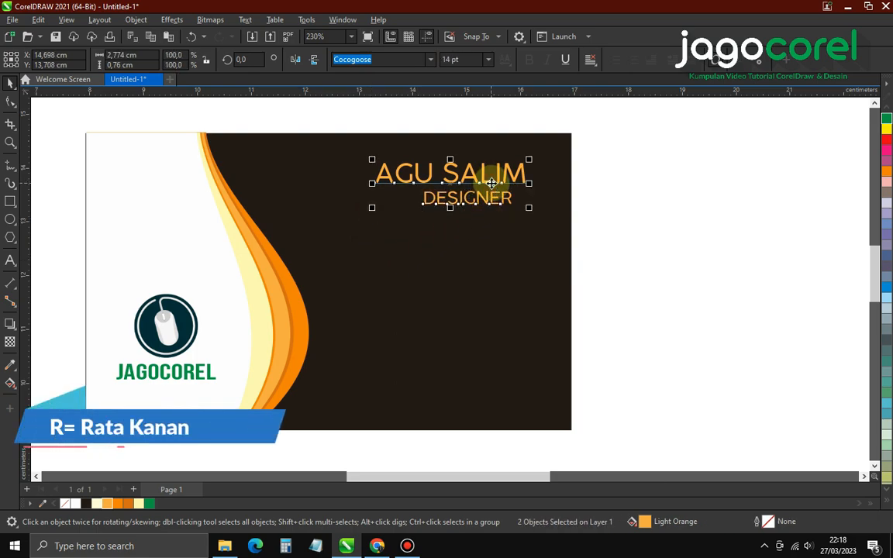
key("r")
left_click_drag(624, 221, 360, 155)
left_click_drag(490, 180, 493, 175)
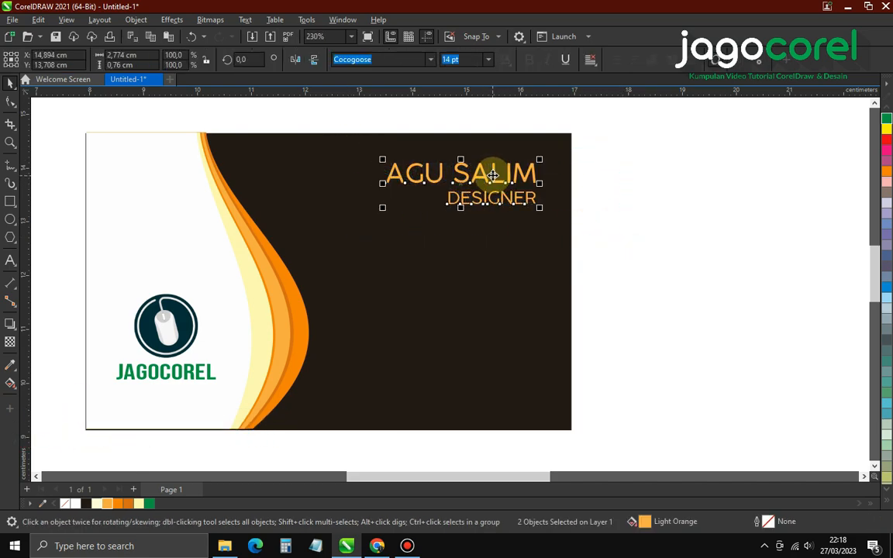
left_click(657, 249)
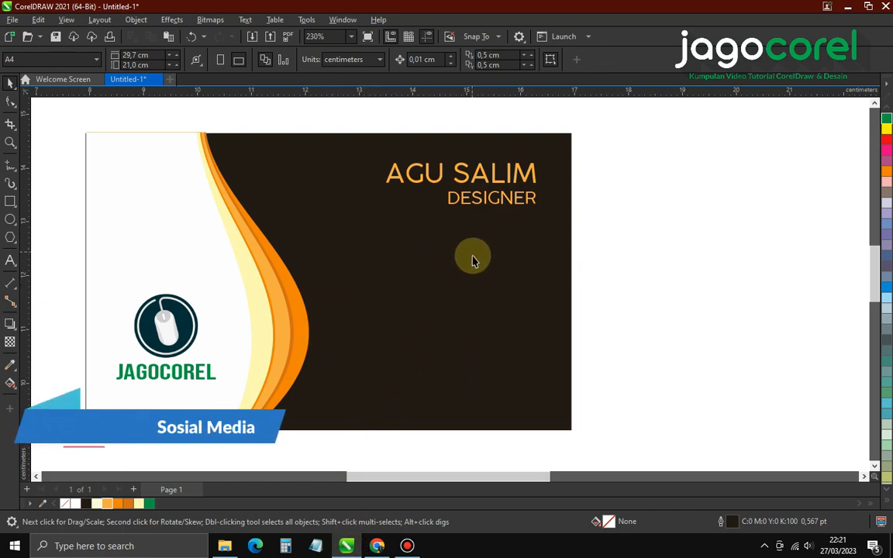
Download the free social media logo collection from Freepik
left_click(377, 546)
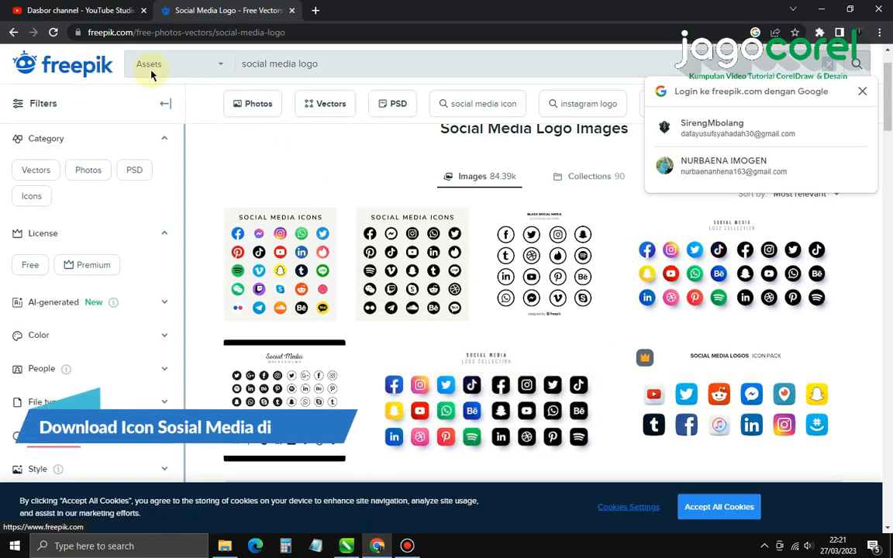
left_click_drag(244, 67, 335, 66)
left_click(351, 66)
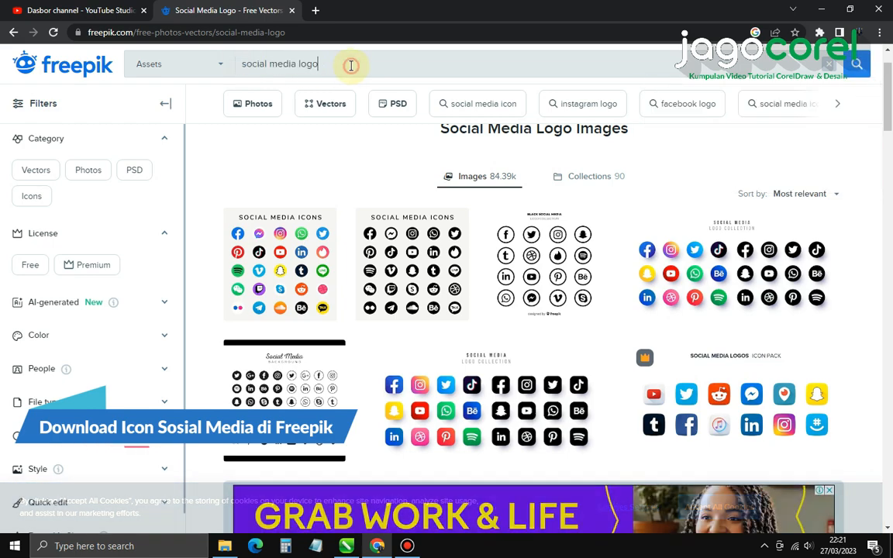
left_click(528, 413)
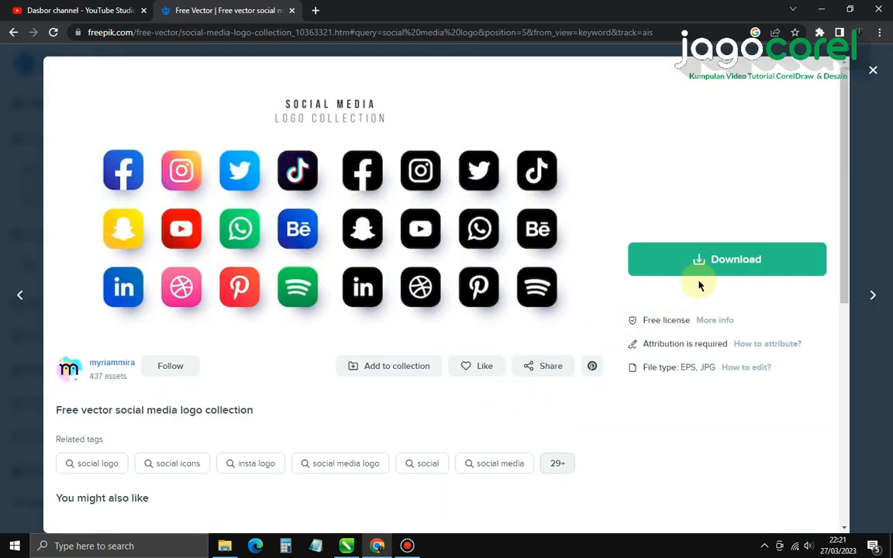
left_click(720, 264)
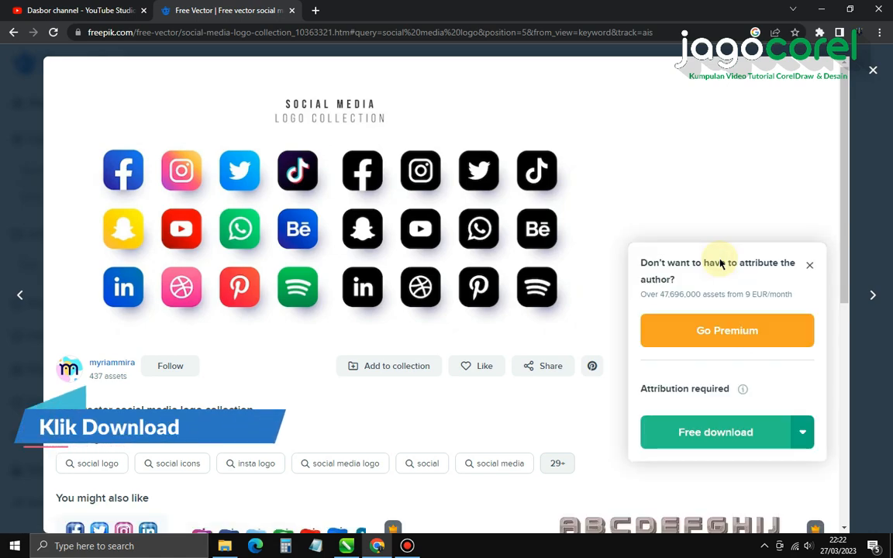
left_click(713, 434)
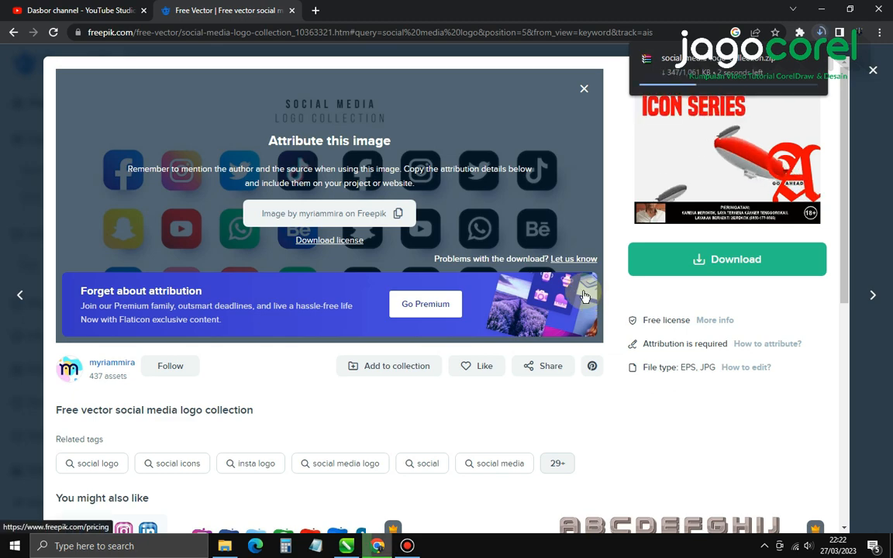
Open the downloaded zip and drag 192.eps onto the CorelDRAW page
left_click(714, 65)
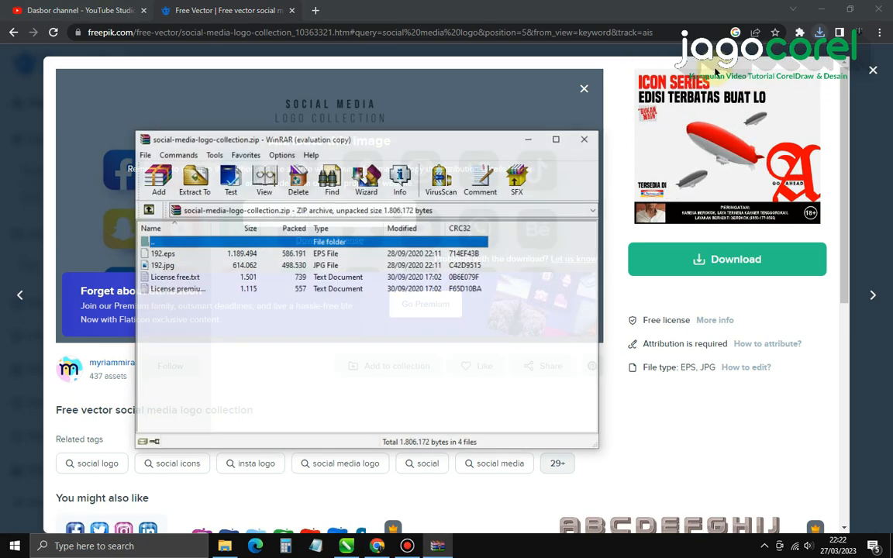
left_click(163, 253)
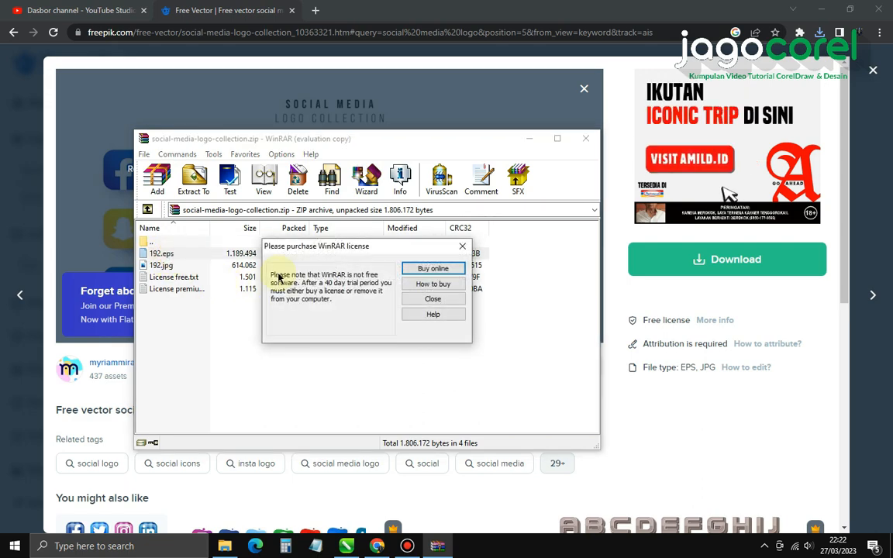
left_click(456, 299)
left_click_drag(322, 484, 480, 285)
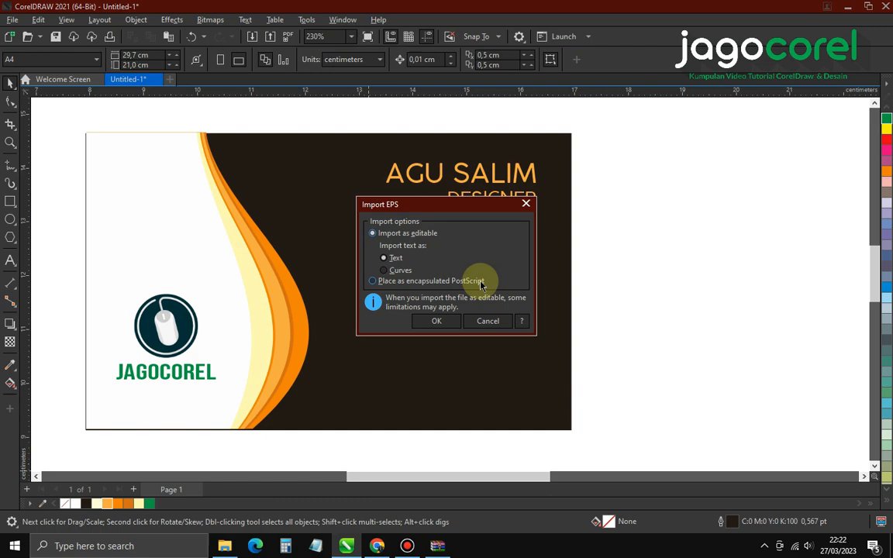
Import the EPS with text as curves and move it right of the card
left_click(400, 269)
left_click(424, 317)
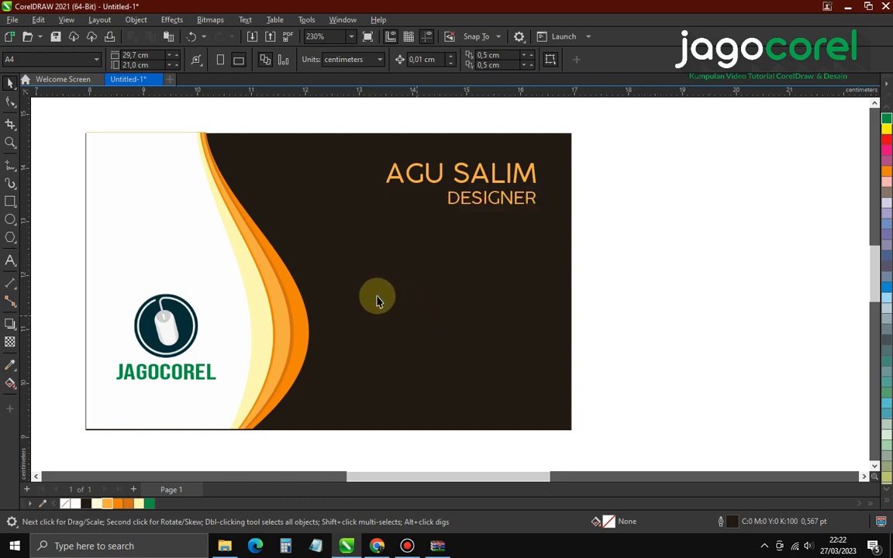
scroll(364, 287, "down", 4)
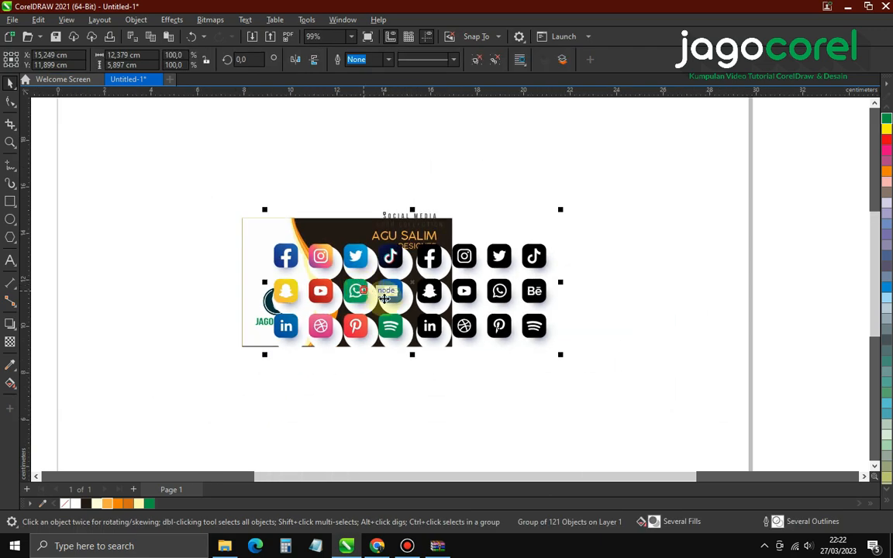
left_click_drag(363, 295, 589, 283)
scroll(733, 269, "right", 2)
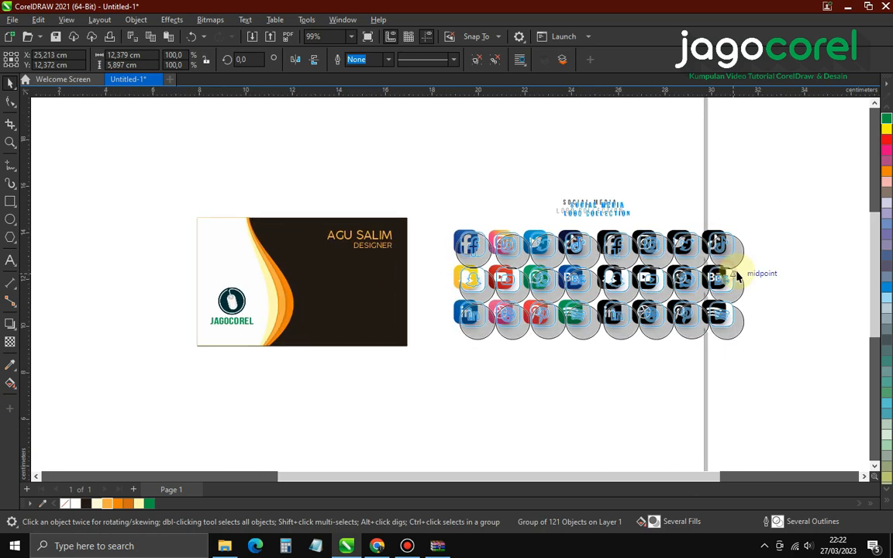
Delete the coloured icon set and the collection title text
left_click_drag(438, 199, 544, 359)
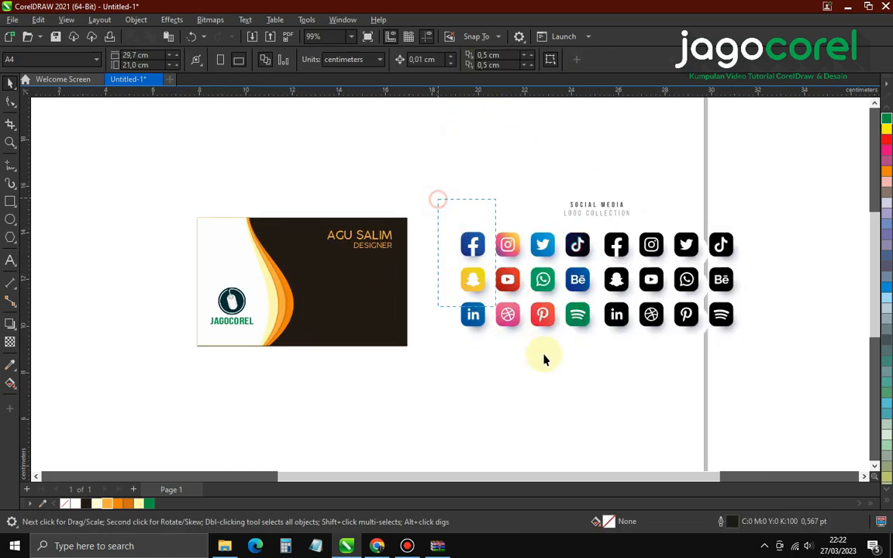
left_click_drag(597, 397, 597, 397)
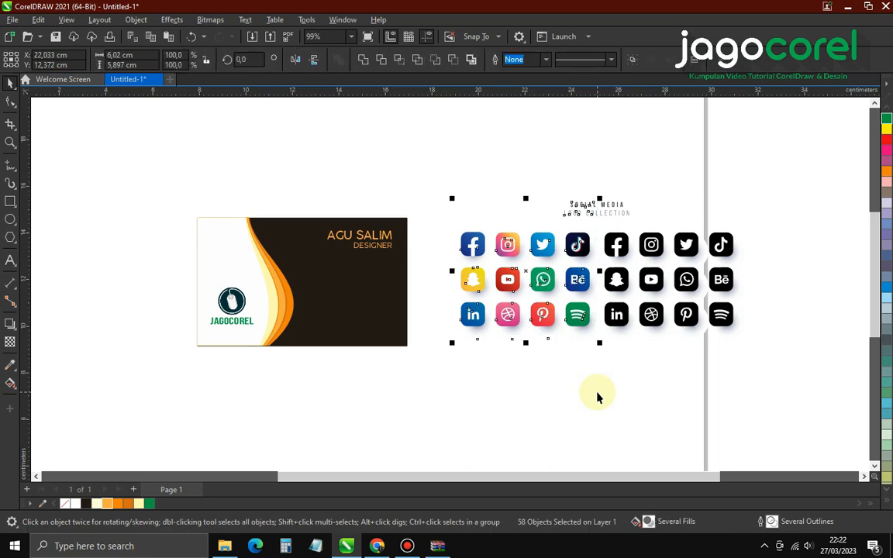
key("Delete")
left_click_drag(538, 170, 649, 235)
key("Delete")
Delete the leftover glow bitmaps around the black icons
left_click(620, 246)
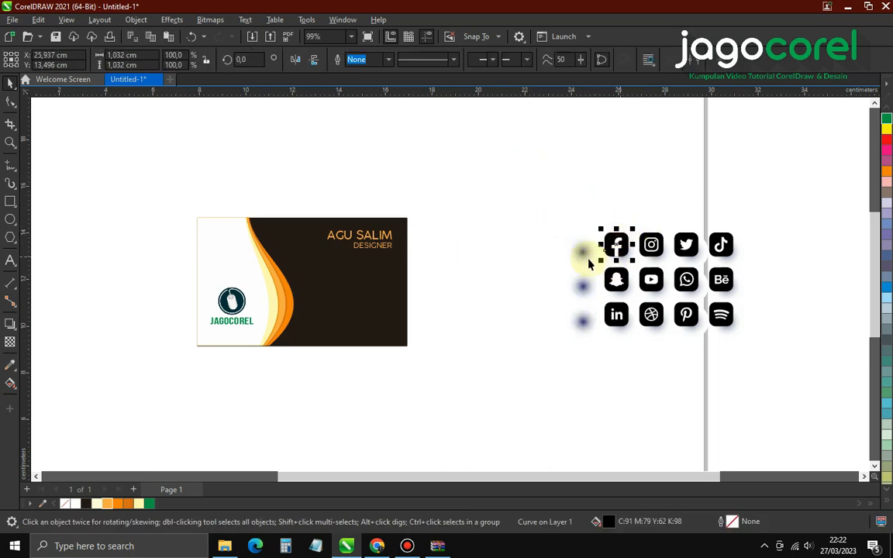
left_click(583, 256)
key("Delete")
left_click(577, 285)
key("Delete")
left_click(592, 315)
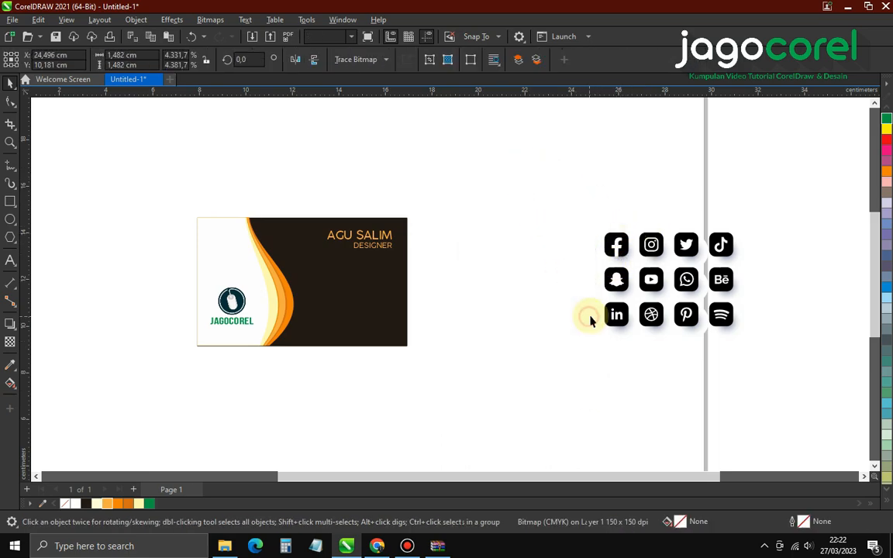
key("Delete")
scroll(434, 310, "up", 1)
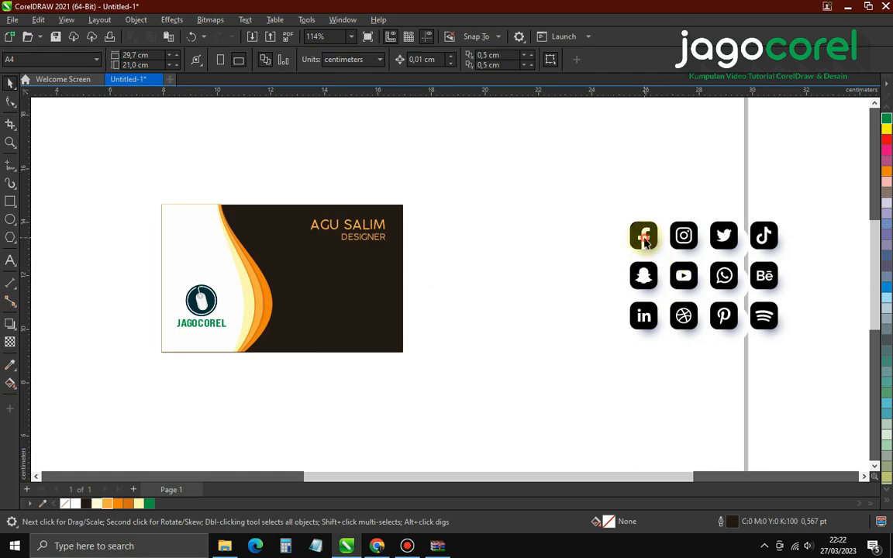
left_click(645, 242)
Stack the WhatsApp, Facebook, Instagram and YouTube icons in a column beside the card
left_click(641, 175)
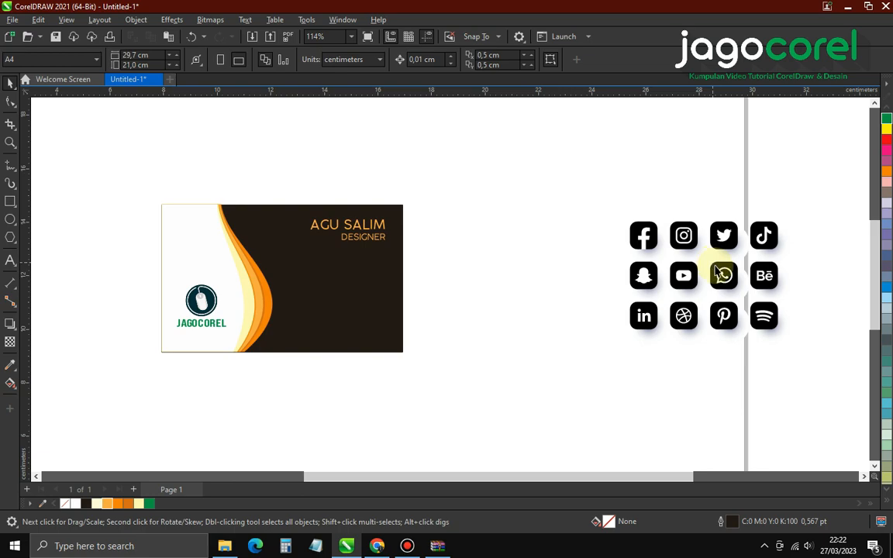
left_click(747, 285)
left_click(746, 293)
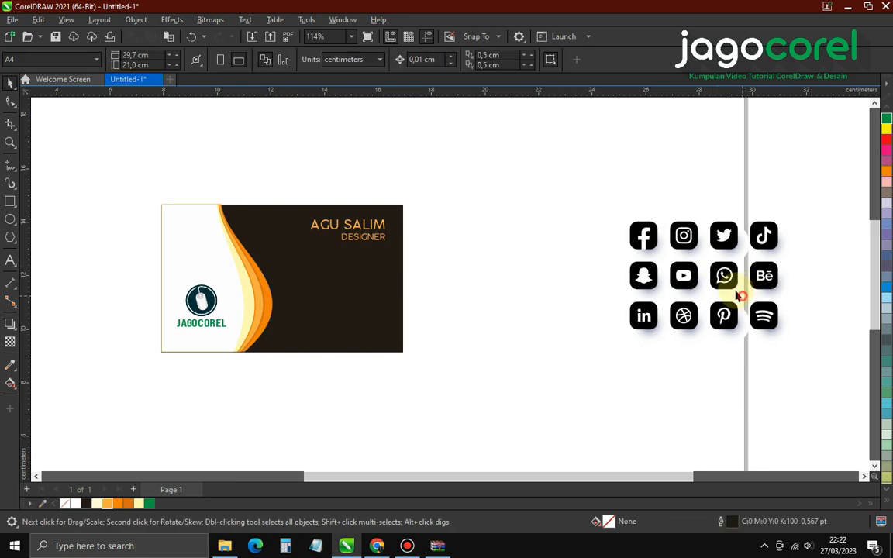
left_click_drag(722, 273, 449, 256)
left_click(462, 297)
left_click_drag(622, 195, 664, 259)
left_click_drag(651, 246, 457, 292)
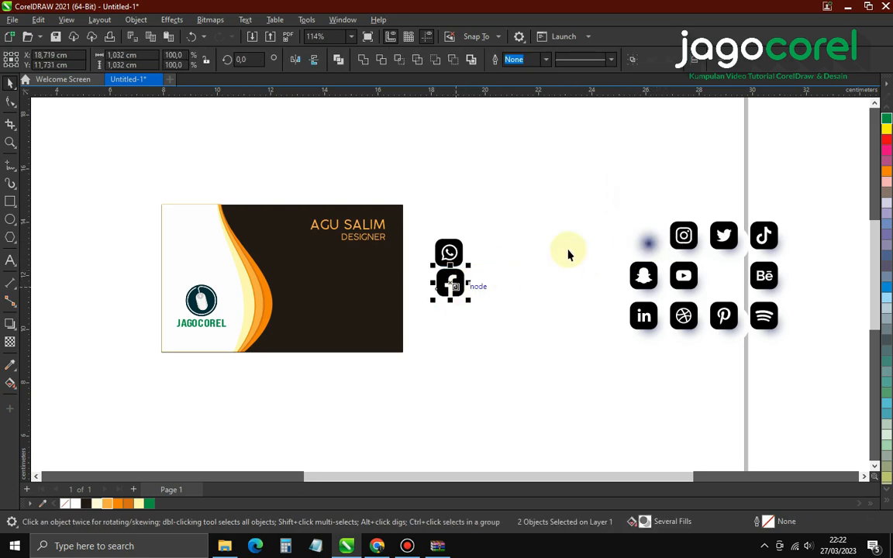
left_click_drag(697, 258, 459, 327)
left_click(517, 352)
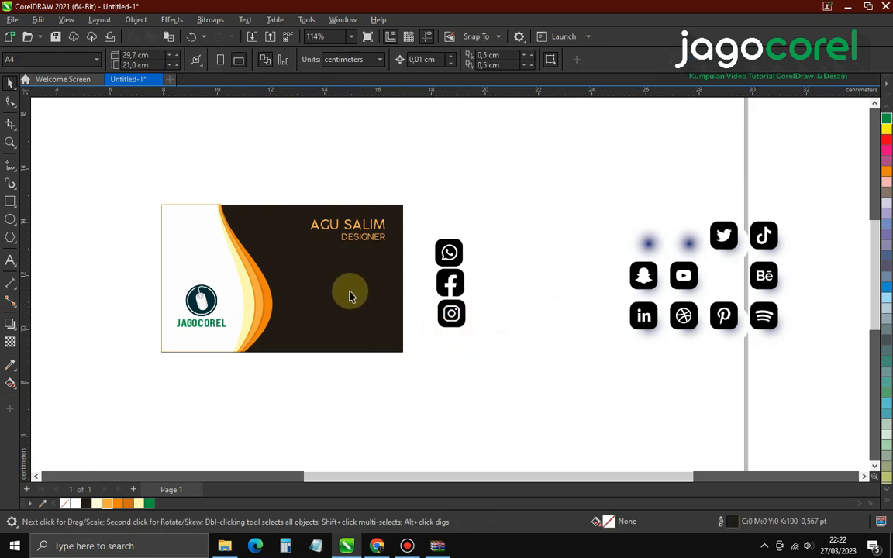
scroll(354, 295, "up", 1)
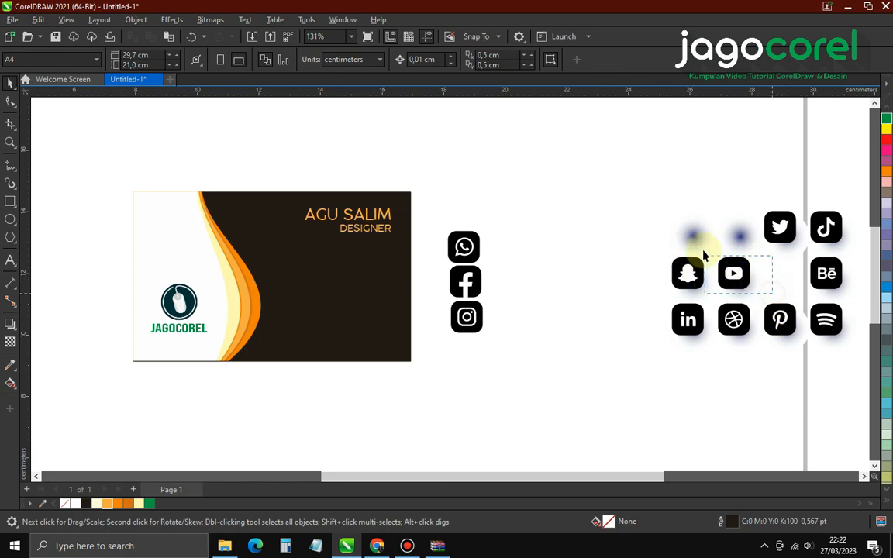
left_click_drag(722, 286, 463, 356)
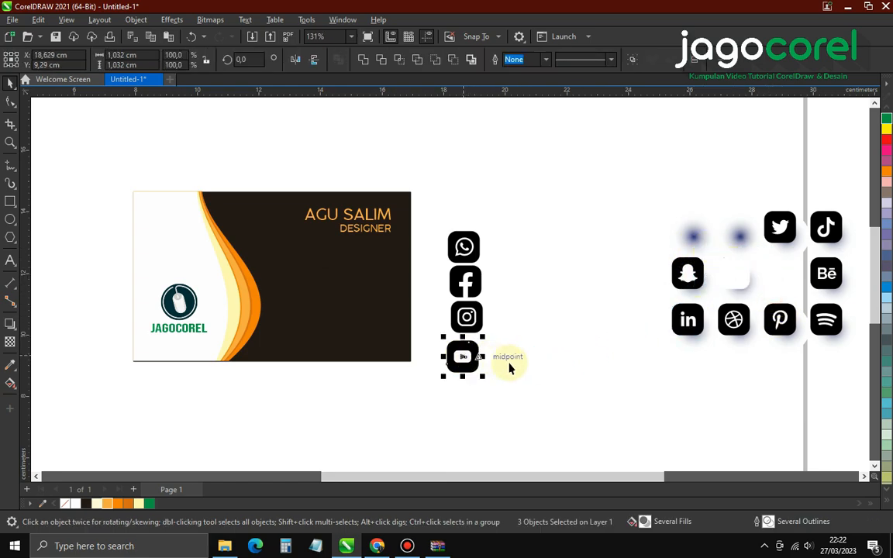
Delete the remaining icon grid and group each of the four column icons
left_click_drag(571, 171, 864, 424)
key("Delete")
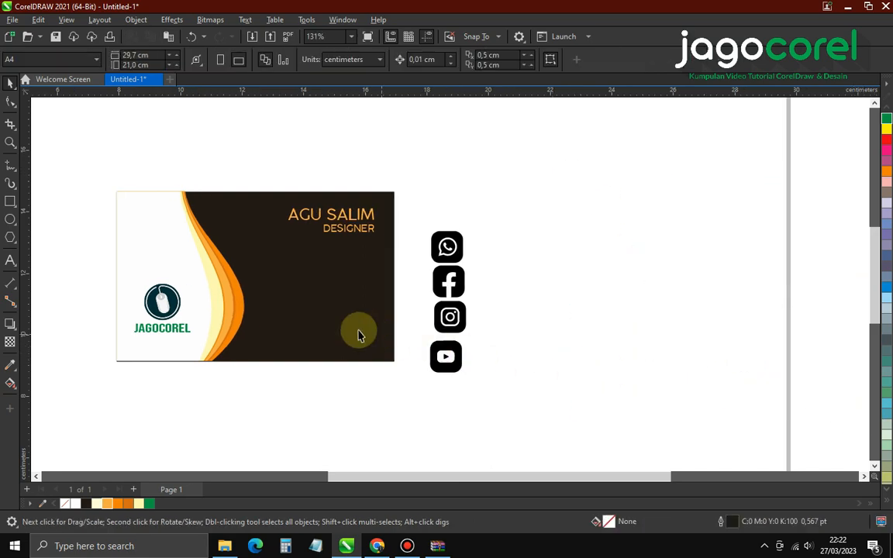
scroll(359, 335, "up", 1)
left_click_drag(556, 415, 442, 351)
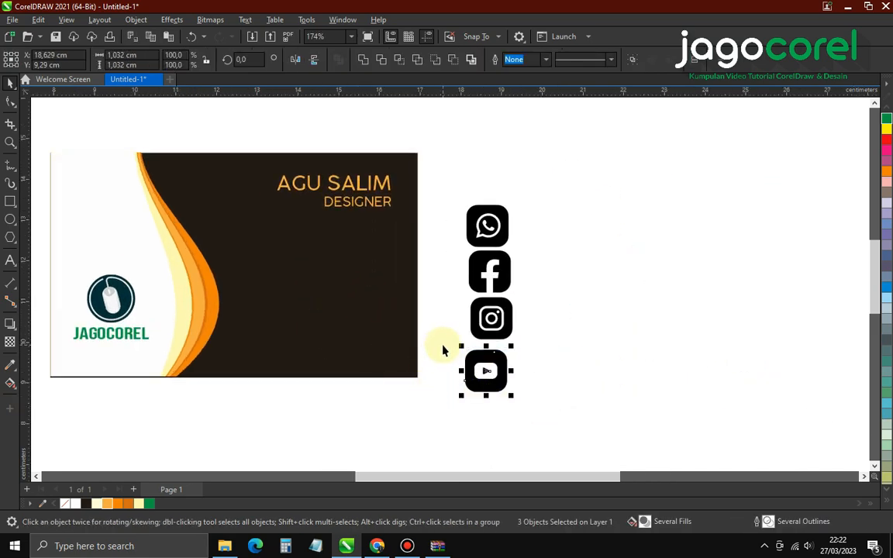
key("ctrl+g")
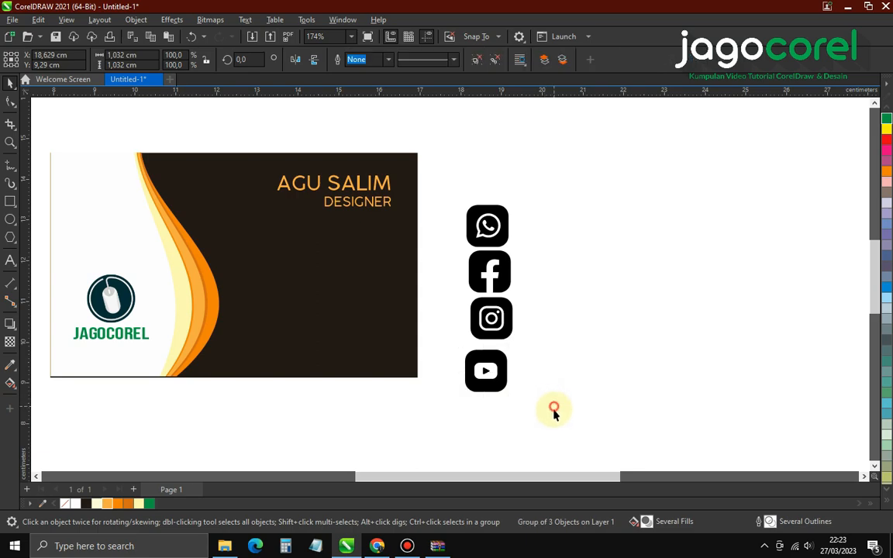
left_click(553, 418)
left_click_drag(462, 304, 456, 285)
key("ctrl+g")
left_click_drag(544, 303, 452, 243)
key("ctrl+g")
left_click_drag(458, 169, 572, 418)
key("ctrl+g")
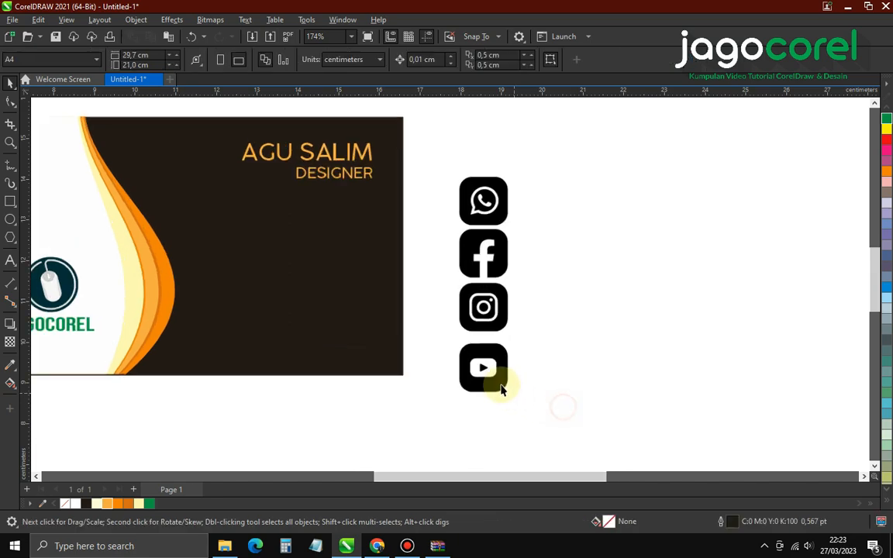
Nudge YouTube up, shrink the four-icon column, and place it beside the card
left_click(501, 390)
scroll(488, 359, "up", 4)
mouse_move(486, 345)
left_mouse_down()
mouse_move(484, 324)
mouse_move(483, 338)
left_mouse_up()
scroll(508, 350, "down", 4)
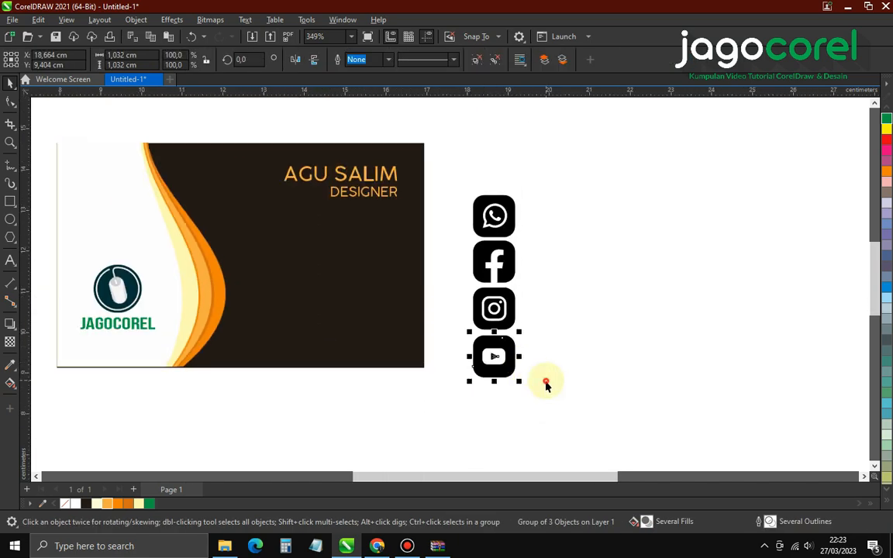
mouse_move(547, 404)
left_mouse_down()
mouse_move(442, 185)
mouse_move(447, 176)
left_mouse_up()
left_click_drag(520, 191, 496, 285)
left_click_drag(487, 319, 272, 279)
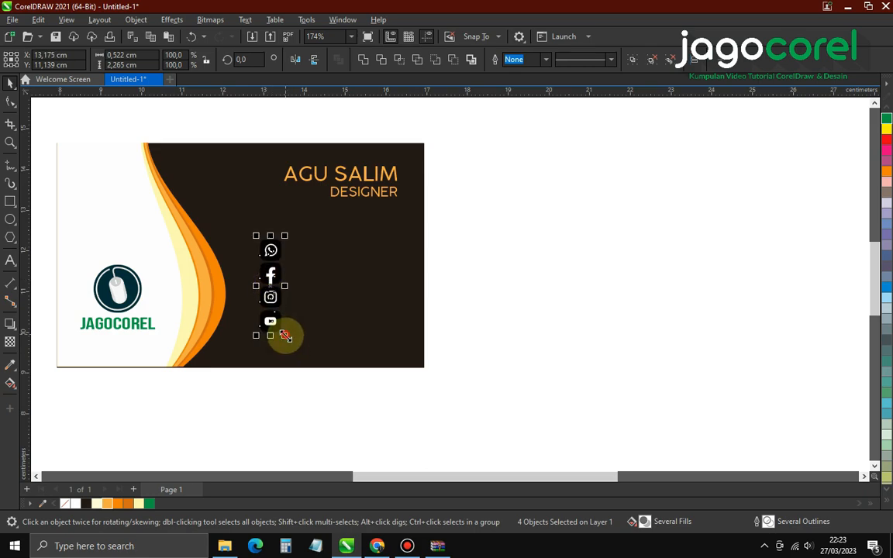
left_click_drag(286, 335, 285, 348)
left_click_drag(276, 310, 509, 359)
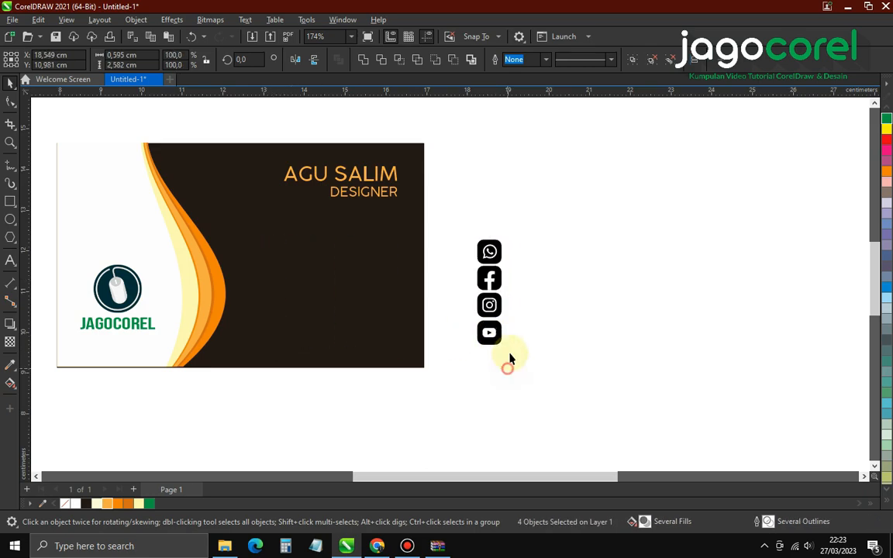
left_click(510, 359)
scroll(505, 279, "up", 2)
Ungroup the WhatsApp and Facebook icons and fill both light orange
left_click(500, 240)
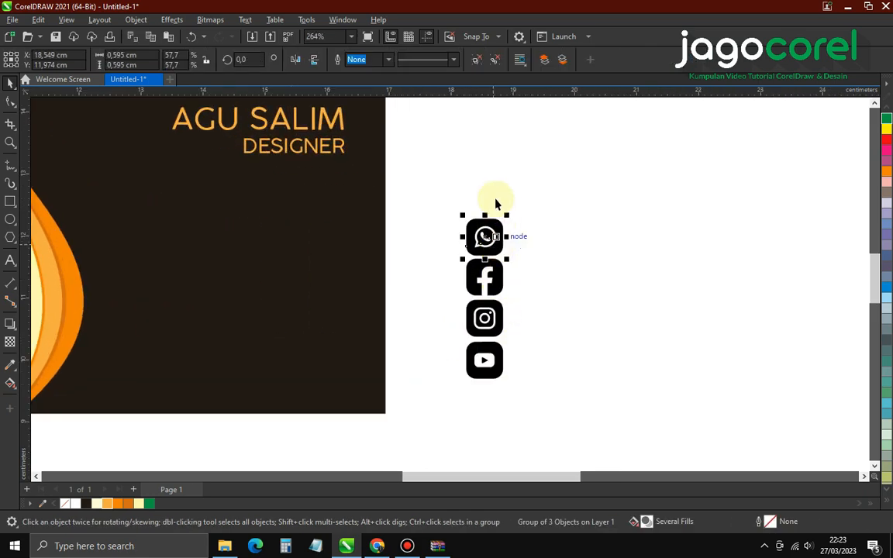
left_click(477, 59)
left_click(496, 253)
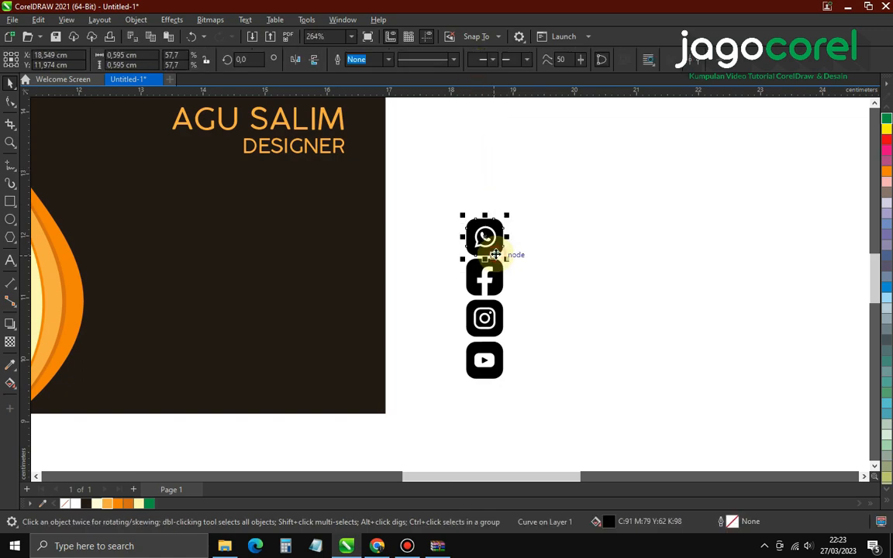
left_click(109, 504)
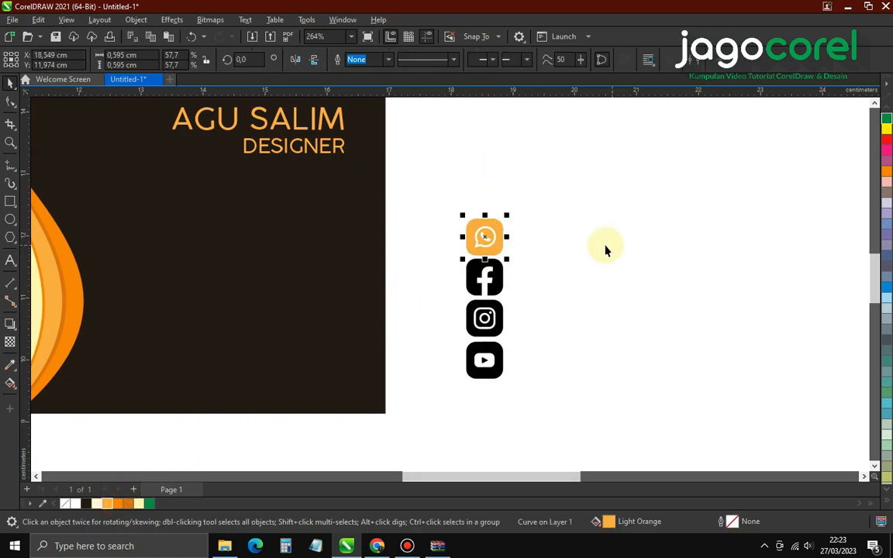
left_click(573, 261)
left_click(496, 277)
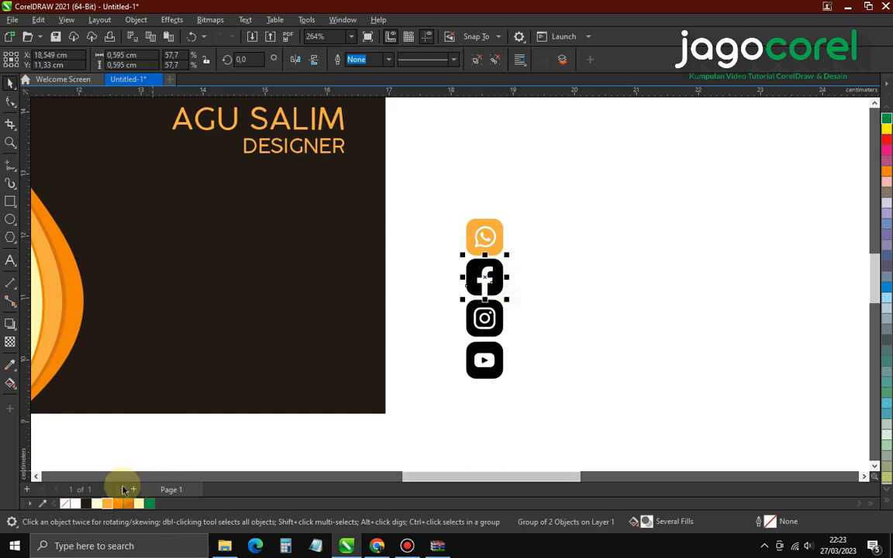
left_click(491, 289, "ctrl")
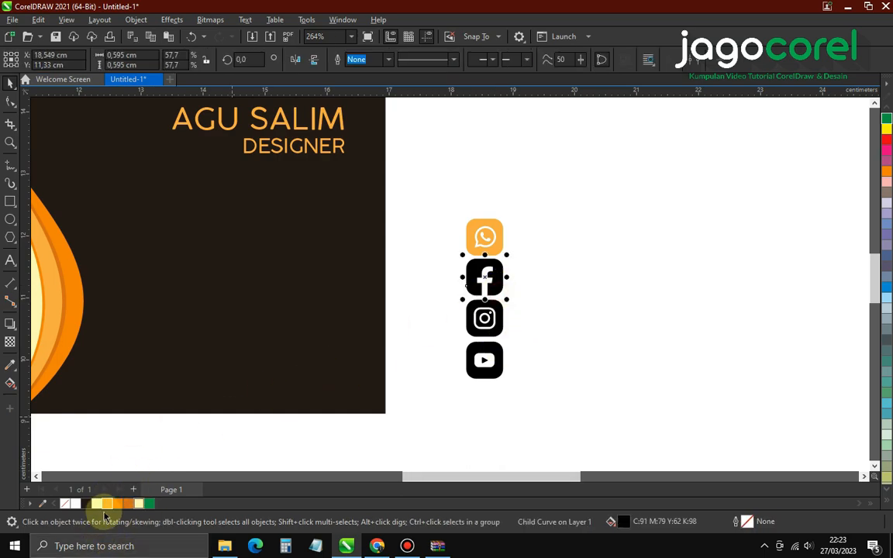
left_click(108, 504)
left_click(677, 337)
Fill the Instagram and YouTube icon shapes light orange
left_click(499, 332, "ctrl")
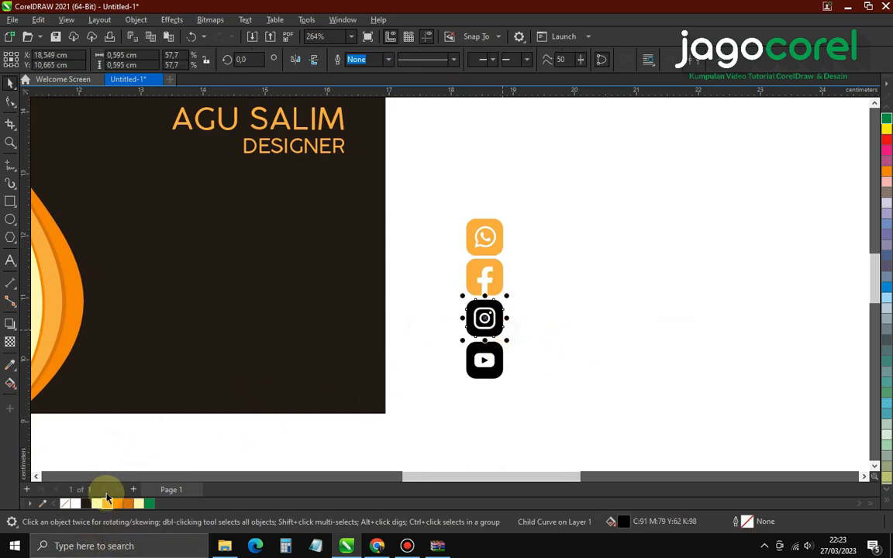
left_click(106, 508)
left_click(474, 425)
left_click(492, 375, "ctrl")
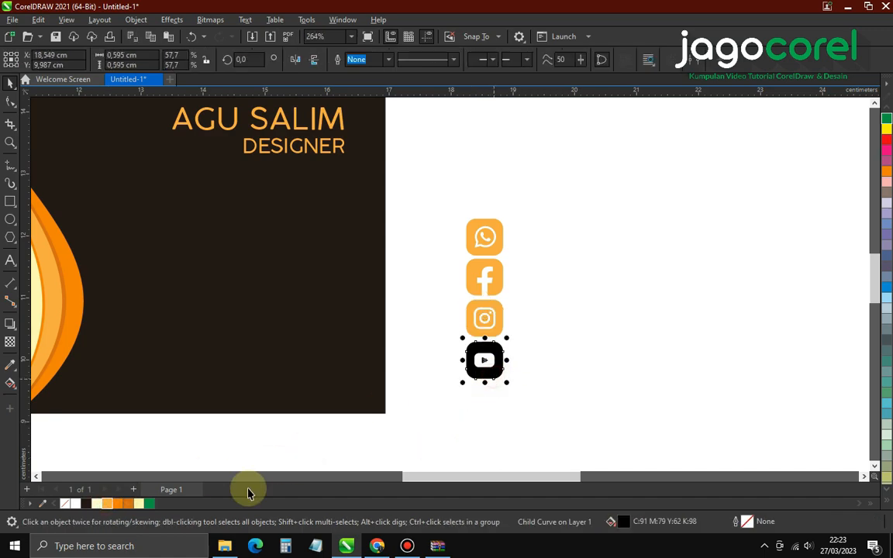
left_click(117, 505)
left_click(538, 420)
Pull the stray black bitmap away from the icon column and delete it
scroll(495, 355, "up", 4)
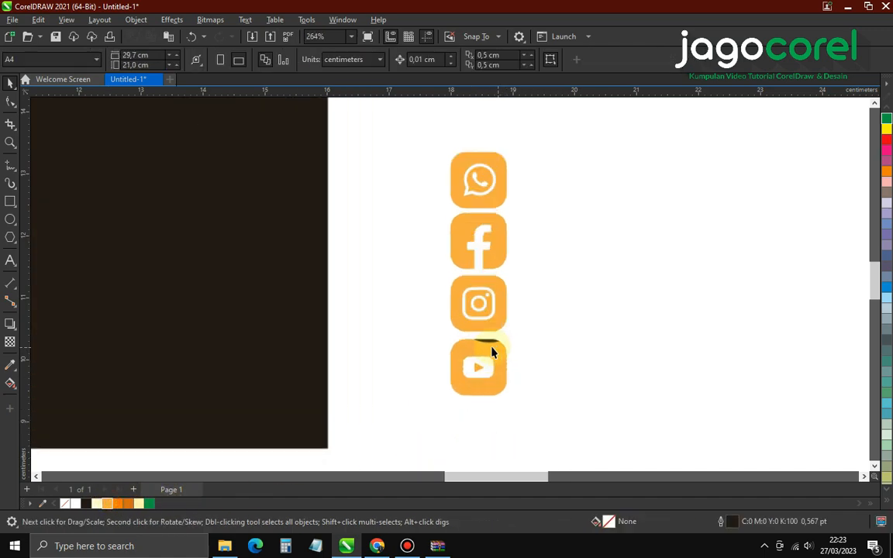
left_click(490, 341)
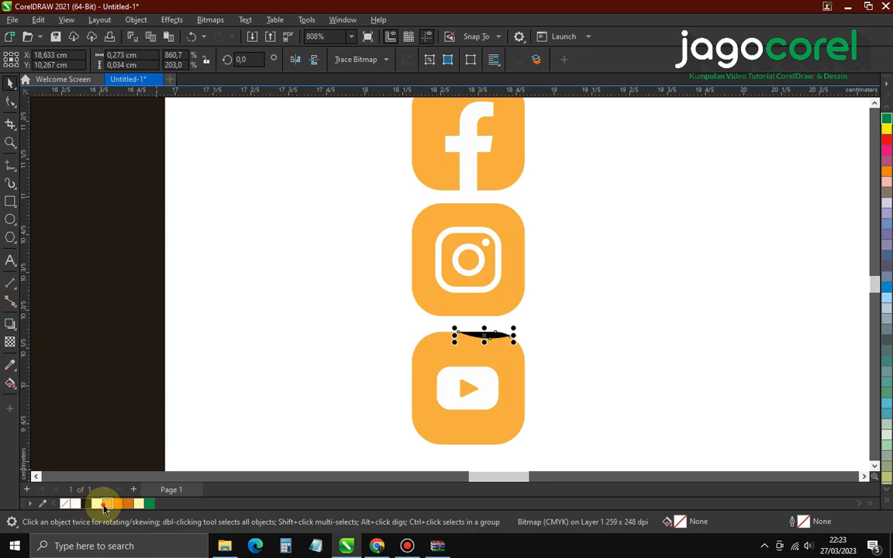
left_click(281, 405)
left_click_drag(493, 346, 561, 329)
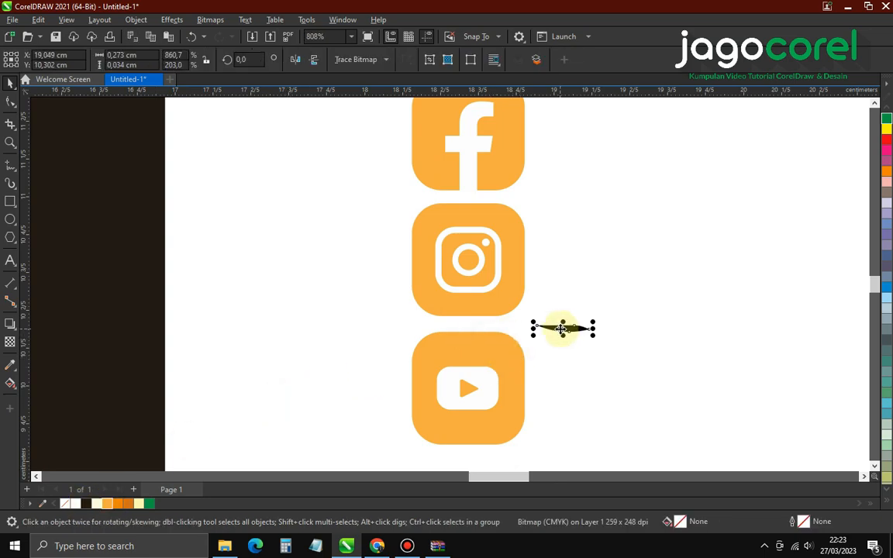
key("Delete")
scroll(514, 334, "down", 3)
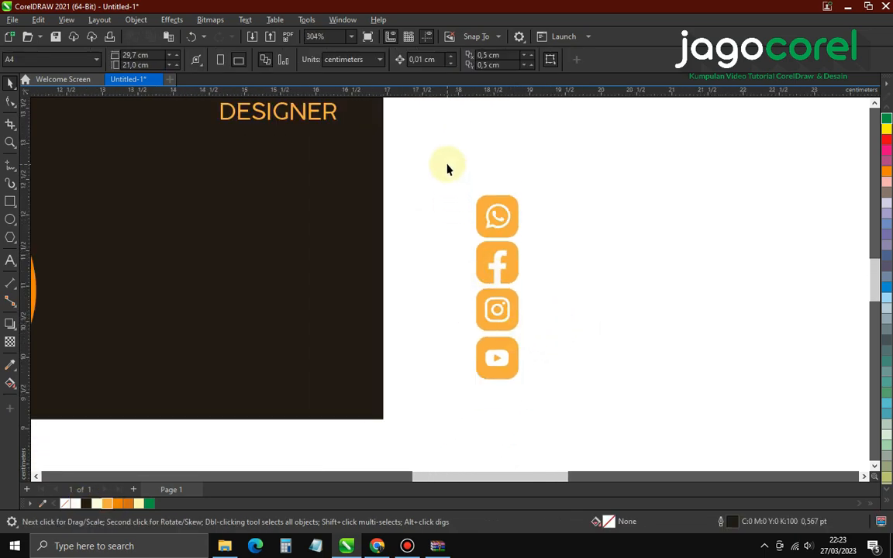
Move the orange icon column onto the dark card beside the waves and scale it down to fit
scroll(572, 397, "down", 1)
left_click_drag(516, 345, 221, 326)
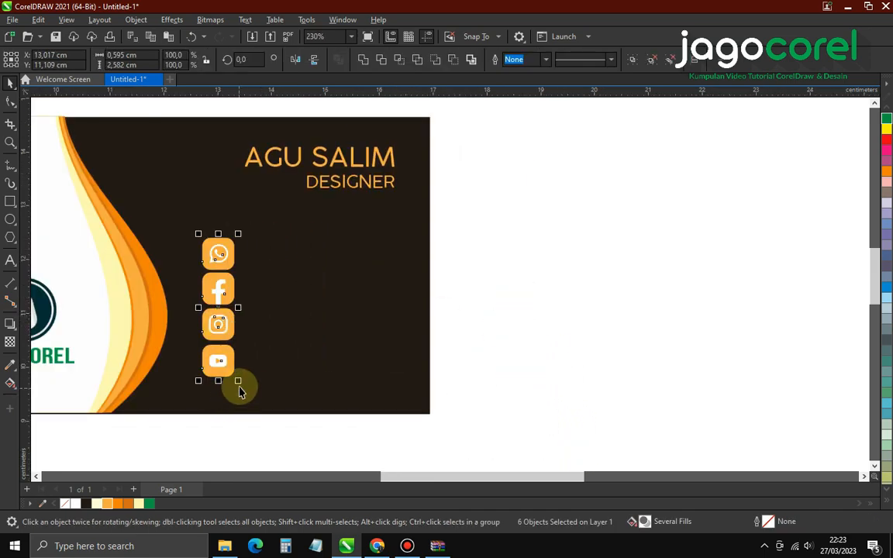
left_click_drag(239, 382, 209, 354)
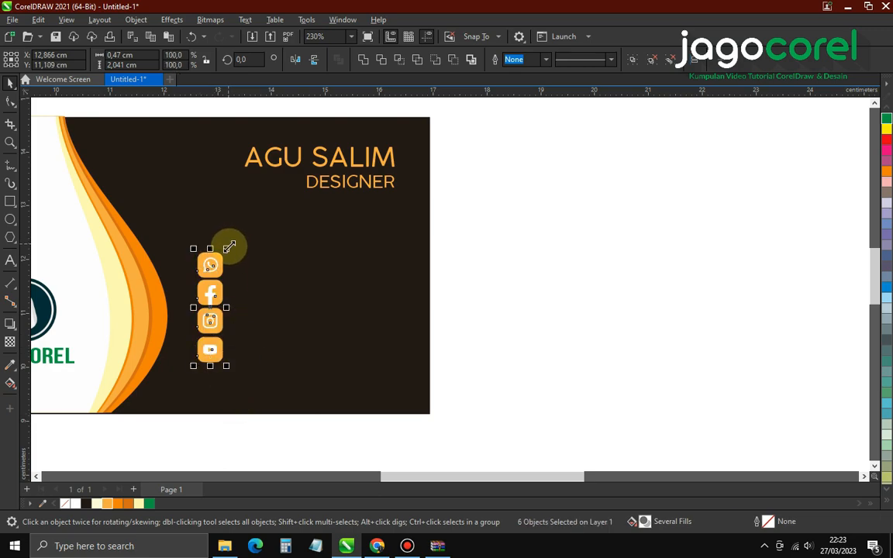
left_click_drag(229, 248, 234, 242)
scroll(241, 294, "up", 2)
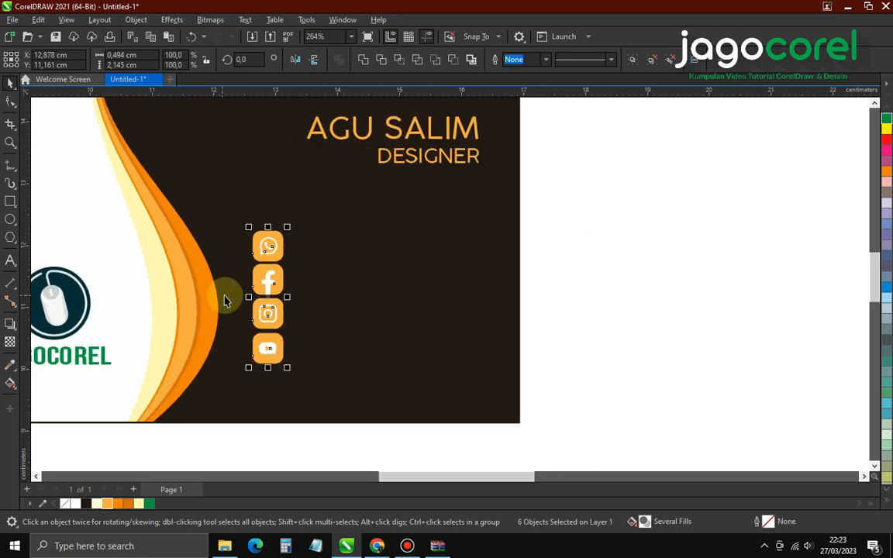
scroll(225, 300, "up", 4)
left_click(713, 307)
scroll(643, 392, "down", 4)
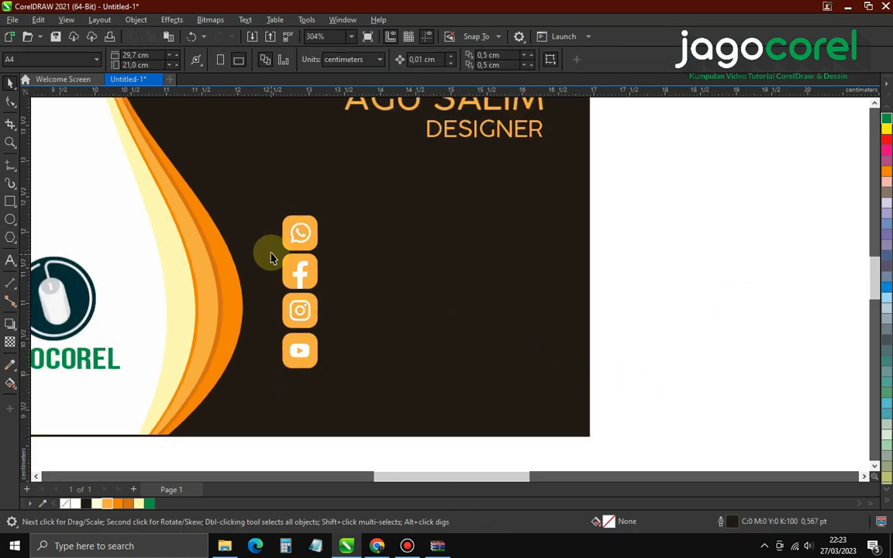
scroll(324, 257, "up", 8)
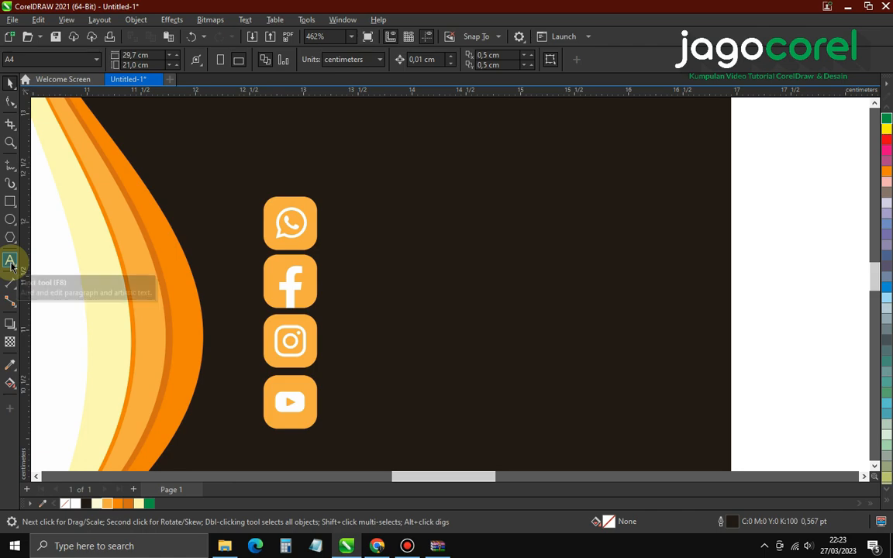
Add an orange text line beside the WhatsApp icon, about 8.6 pt in size
left_click(10, 262)
left_click(342, 226)
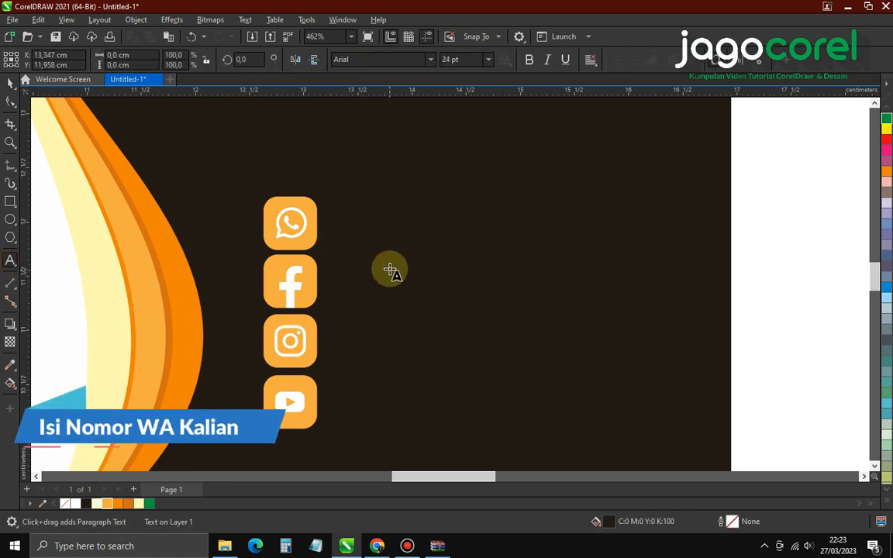
type("08")
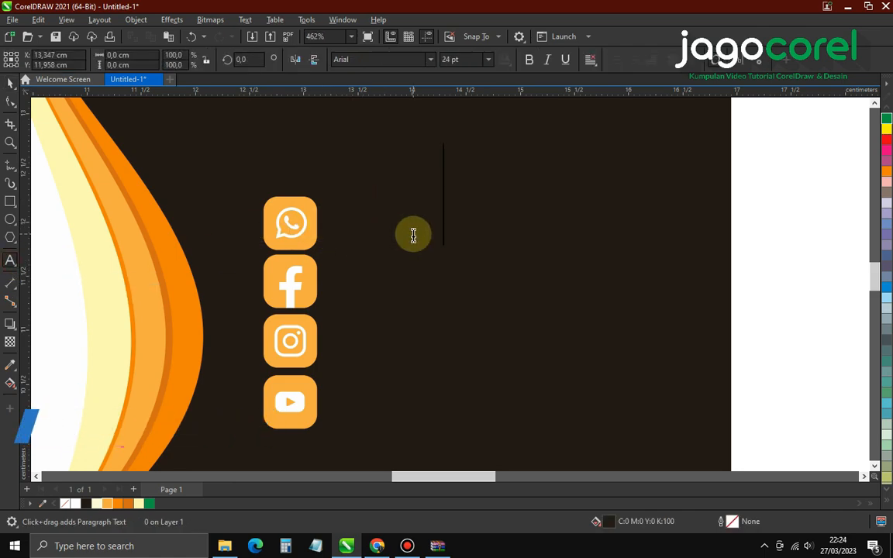
left_click(10, 81)
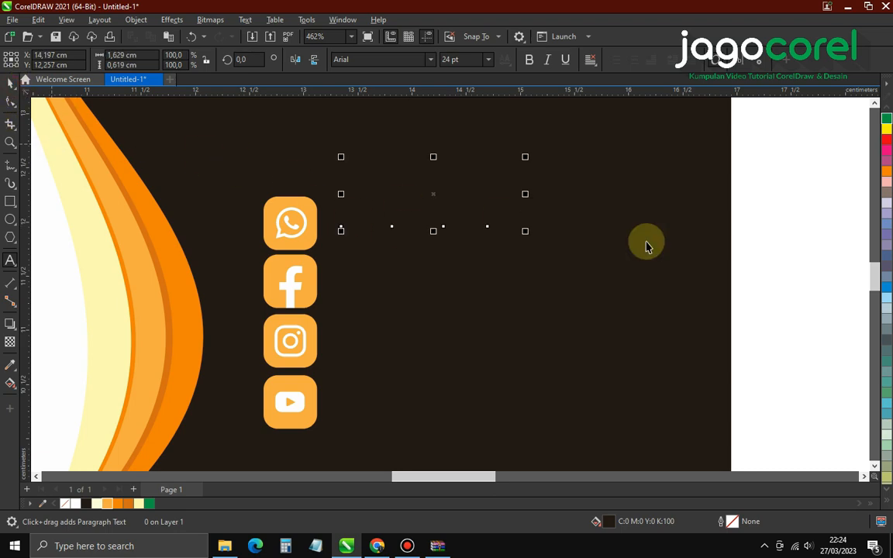
left_click(112, 504)
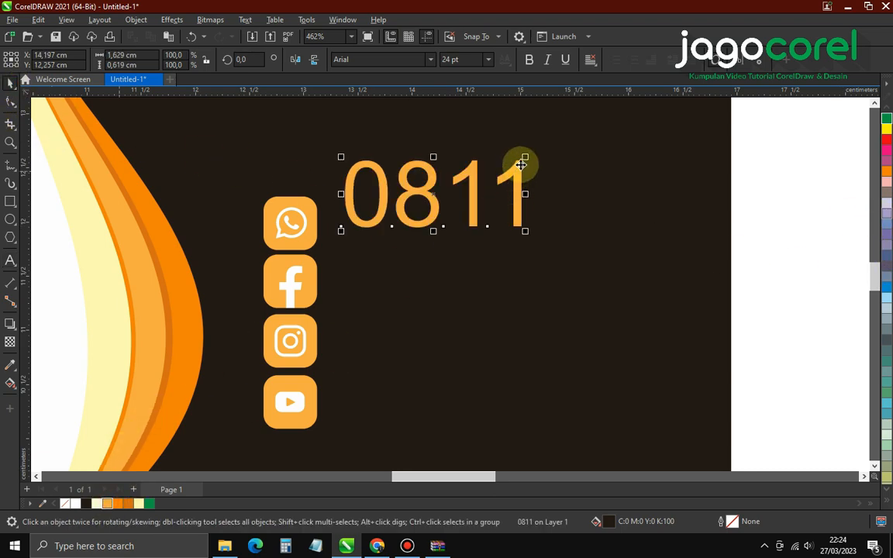
left_click_drag(525, 157, 412, 200)
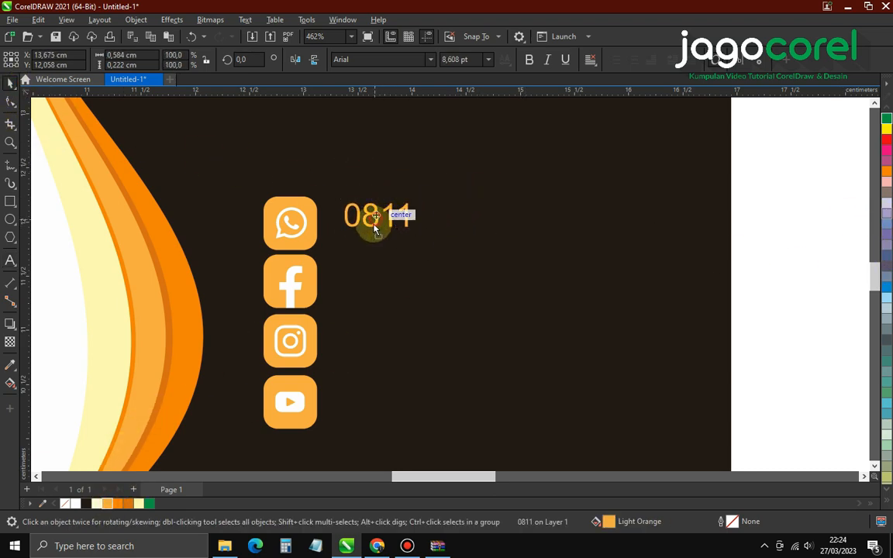
left_click_drag(374, 225, 372, 231)
Extend the phone text so it reads '0811.....'
key("F8")
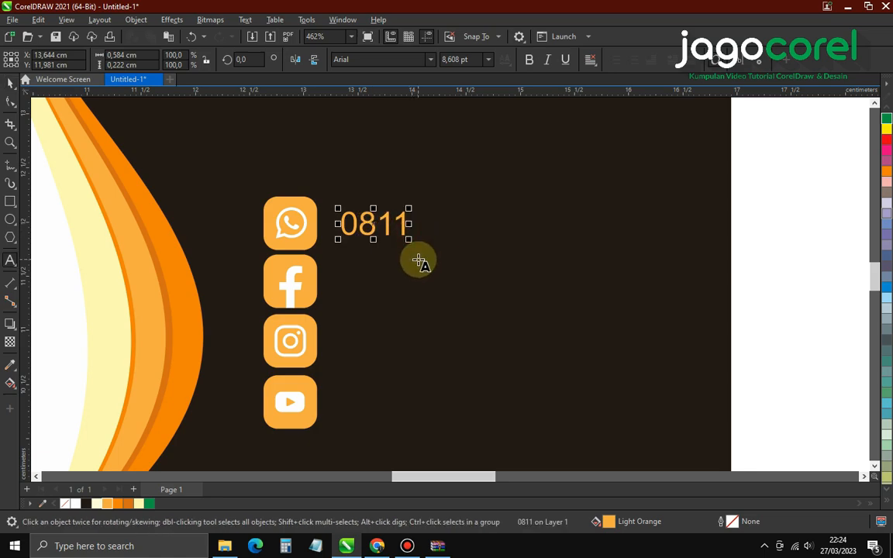
type("......")
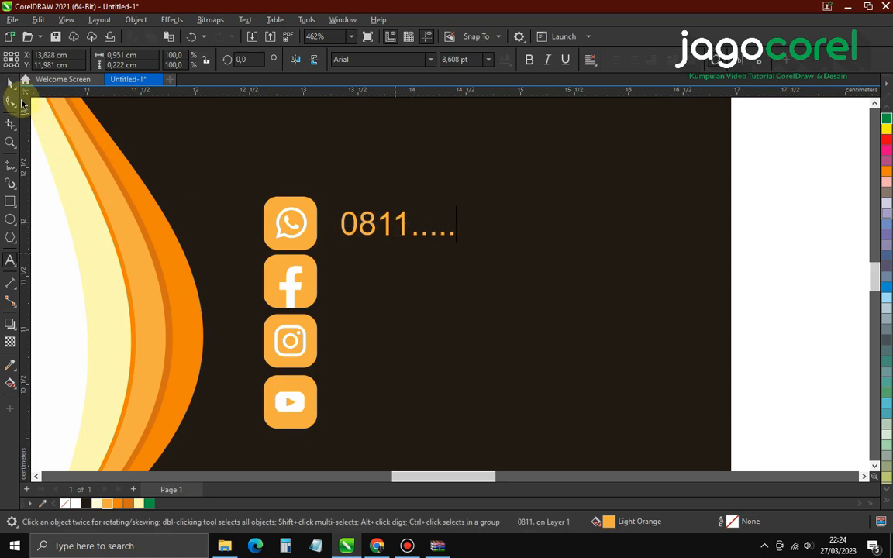
left_click(10, 83)
left_click(310, 241, "shift")
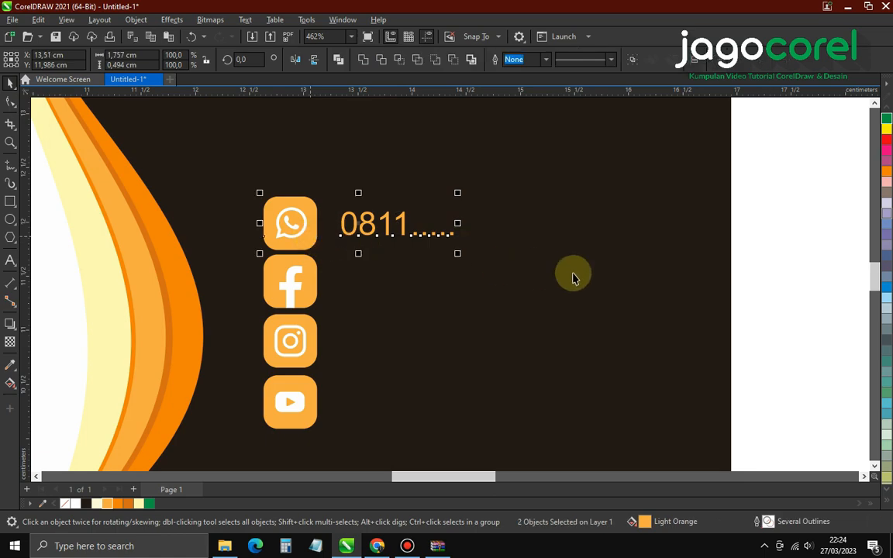
left_click(422, 251)
Try Cocogoose on the number, revert to Arial, and make it bold
left_click(403, 230)
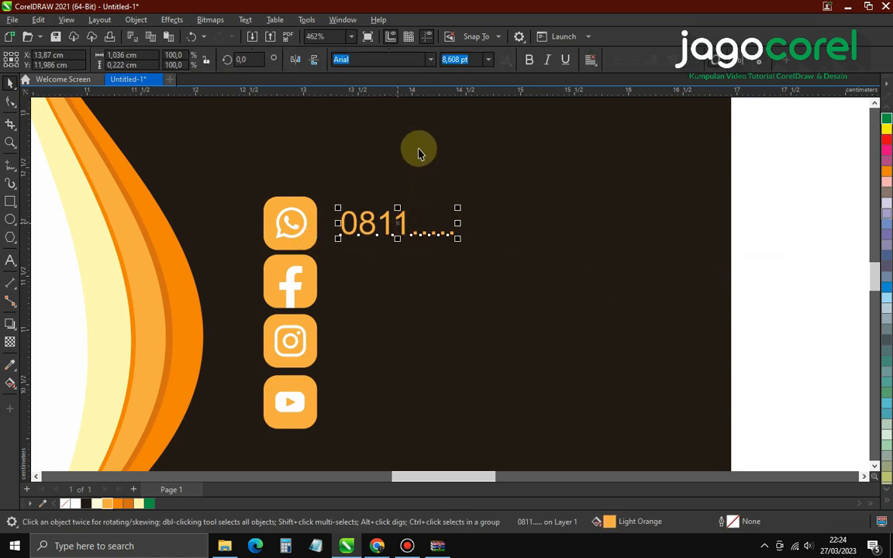
left_click(430, 59)
left_click(404, 98)
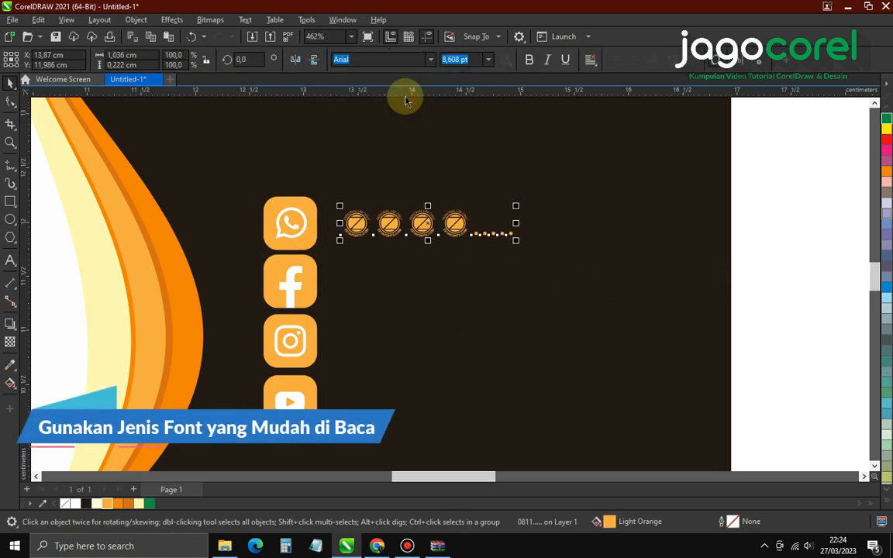
left_click(425, 59)
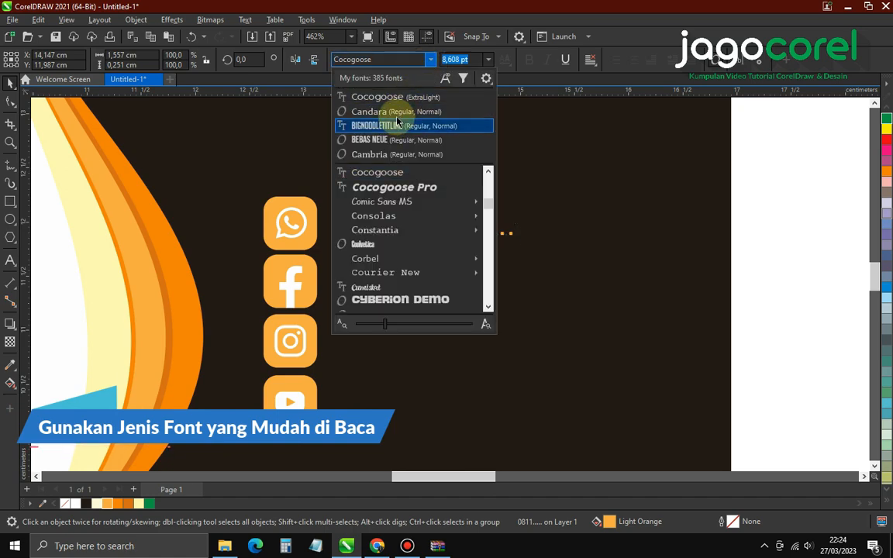
key("Escape")
key("ctrl+z")
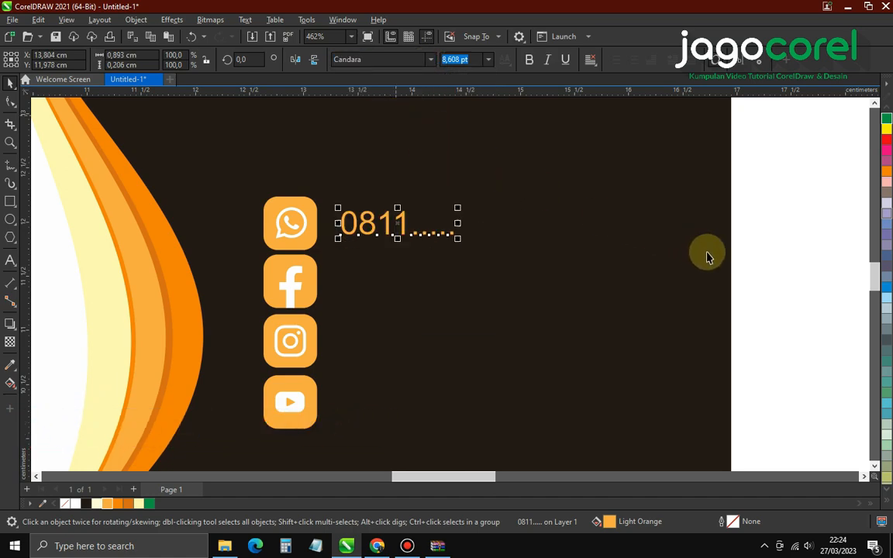
key("ctrl+z")
left_click(409, 232)
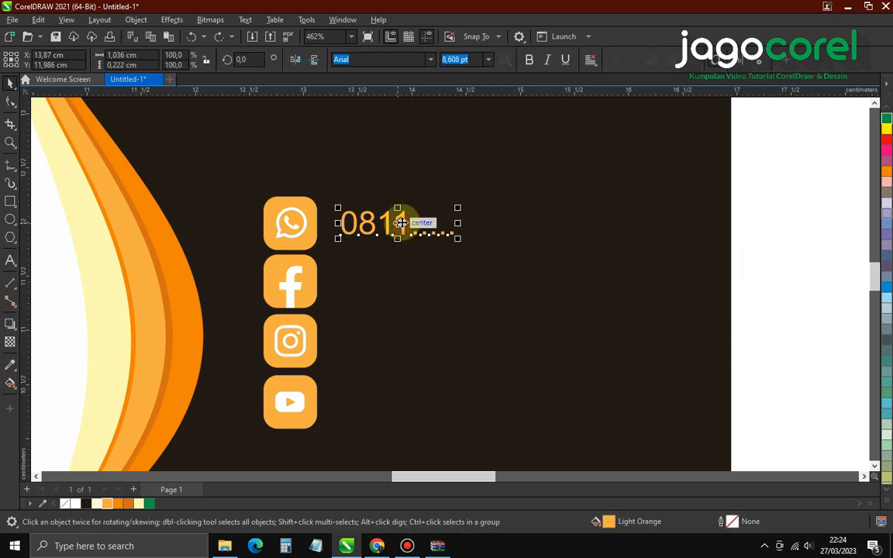
left_click(528, 62)
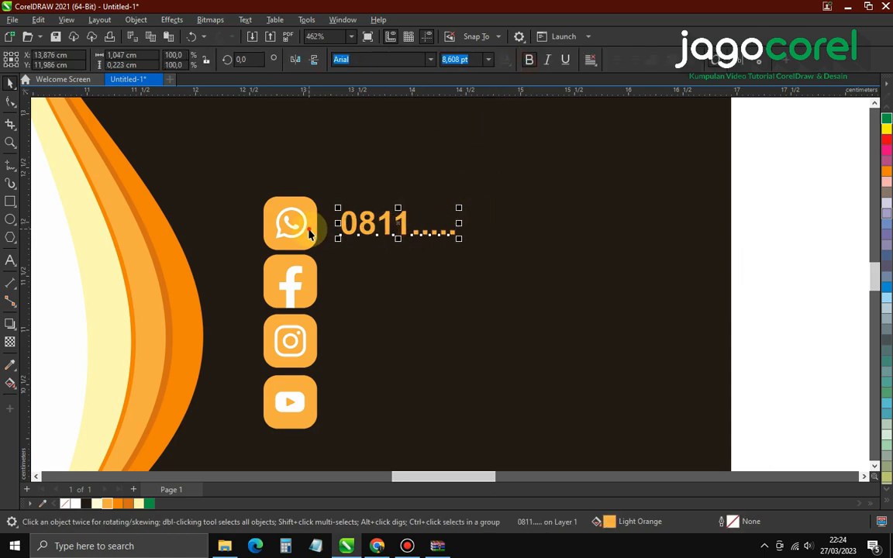
left_click(291, 207, "shift")
left_click(762, 294)
scroll(512, 301, "down", 3)
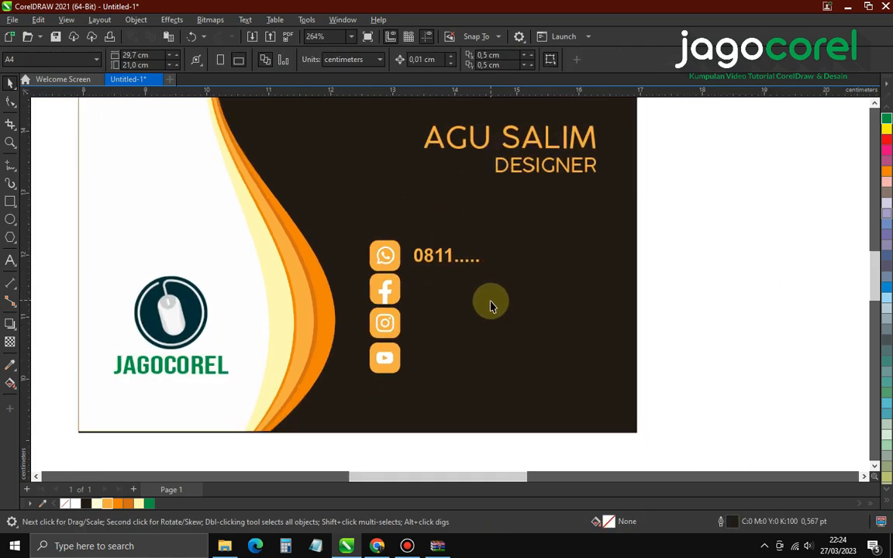
Duplicate the '0811.....' text down beside the Facebook icon
scroll(490, 303, "up", 2)
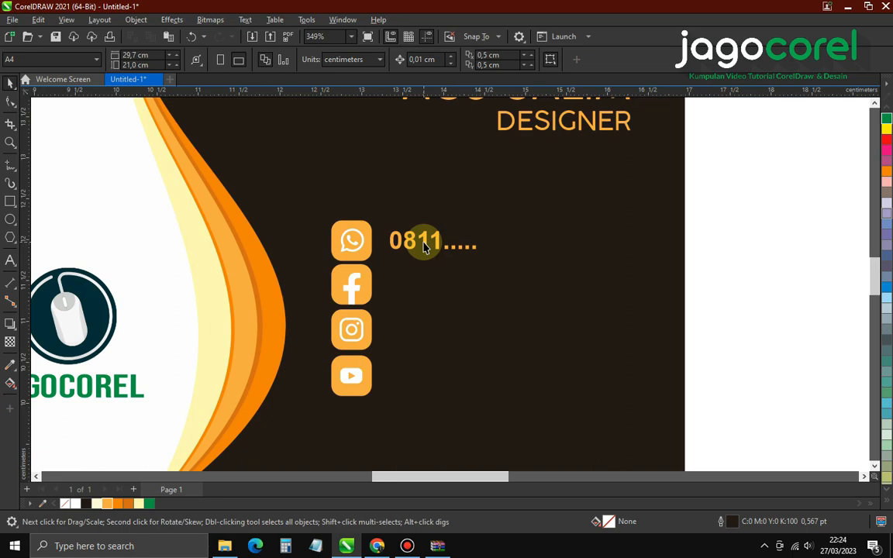
left_click(424, 245)
scroll(420, 247, "up", 1)
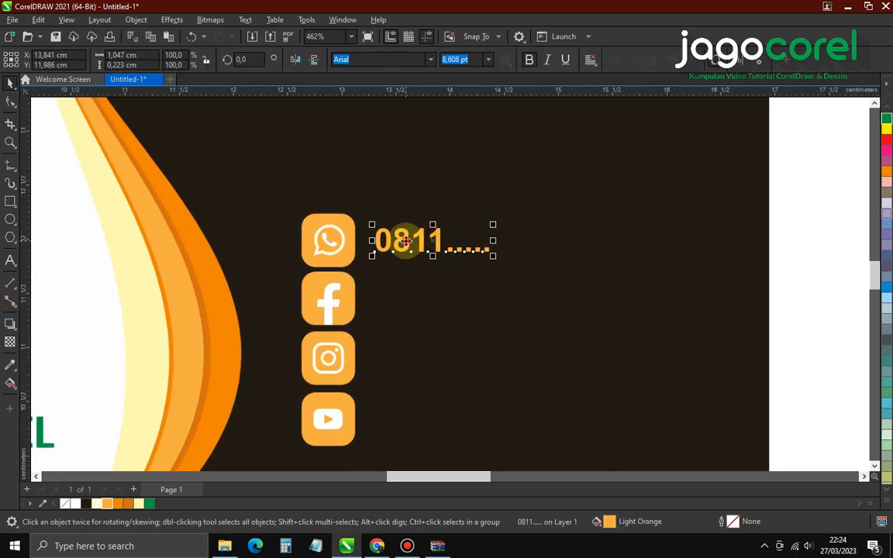
left_click_drag(403, 240, 398, 303)
right_click(399, 303)
left_click(339, 305, "shift")
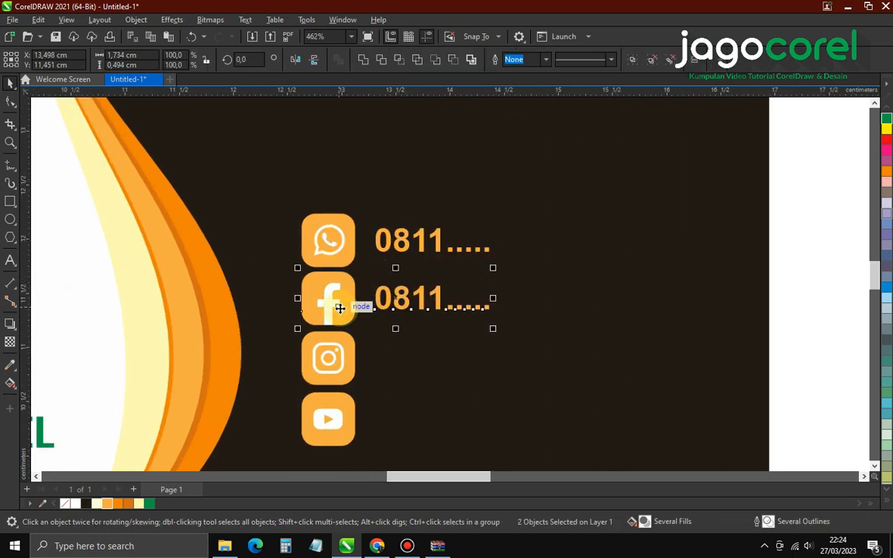
left_click(807, 347)
Start retyping the copied text as 'nama facebook'
left_click(420, 307)
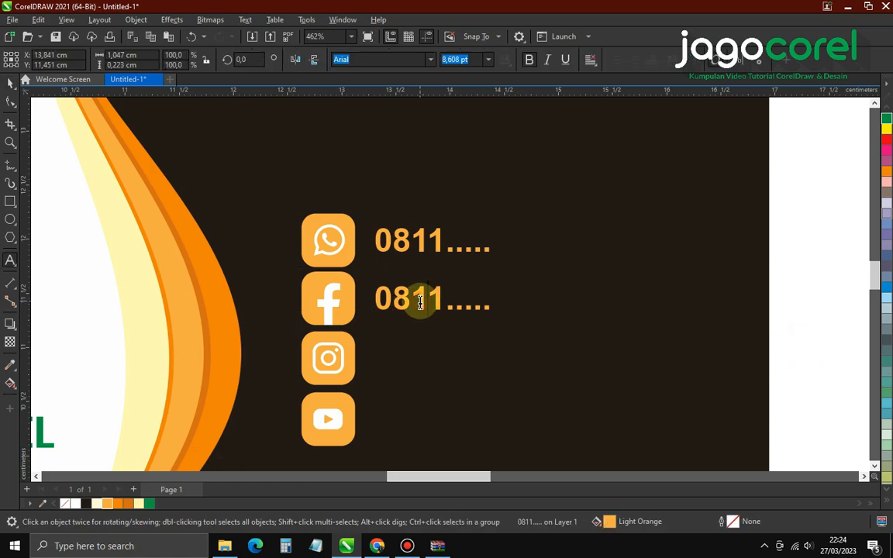
double_click(420, 303)
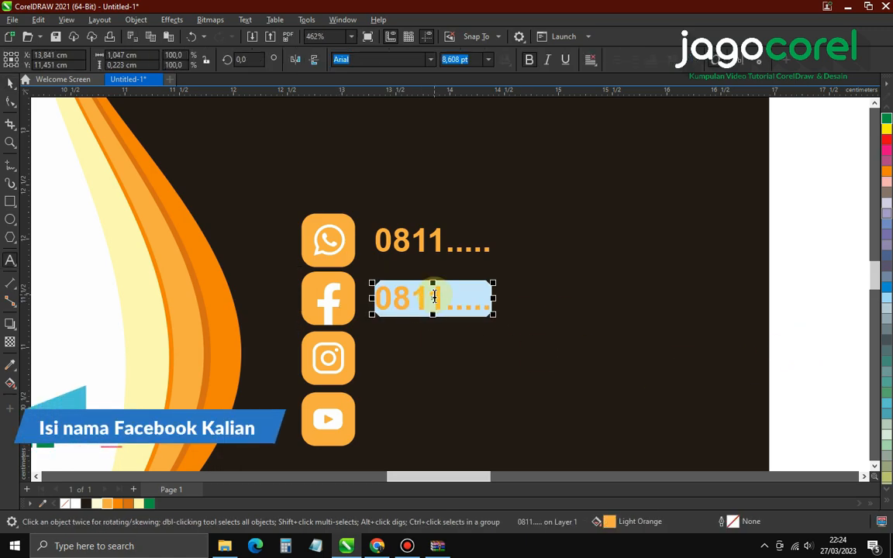
type("n")
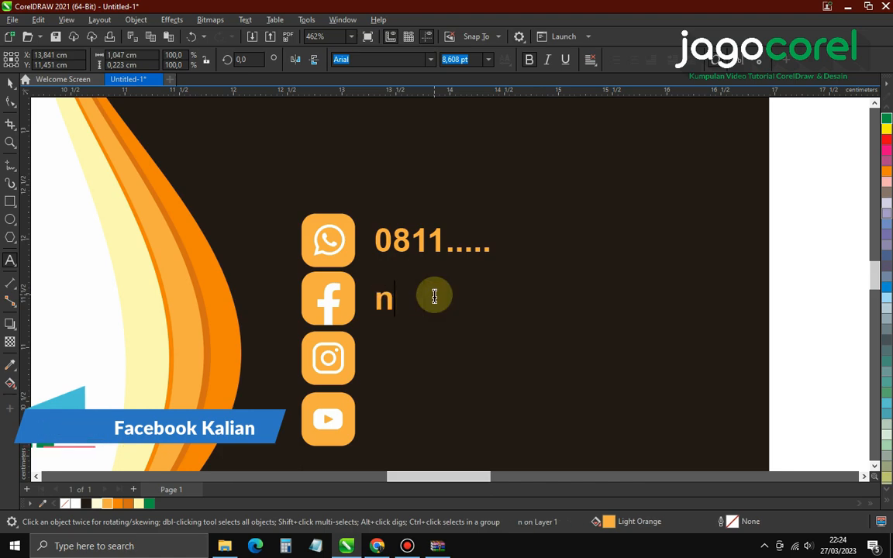
type("mama facebook")
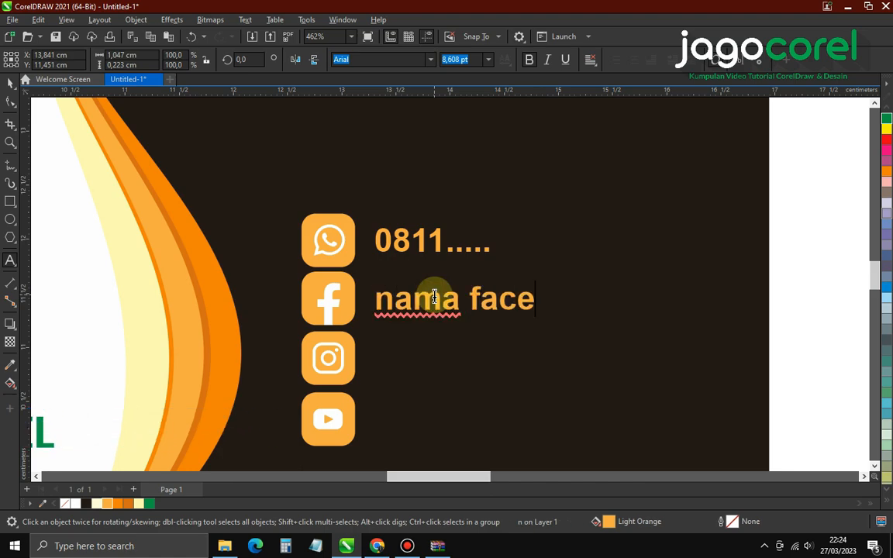
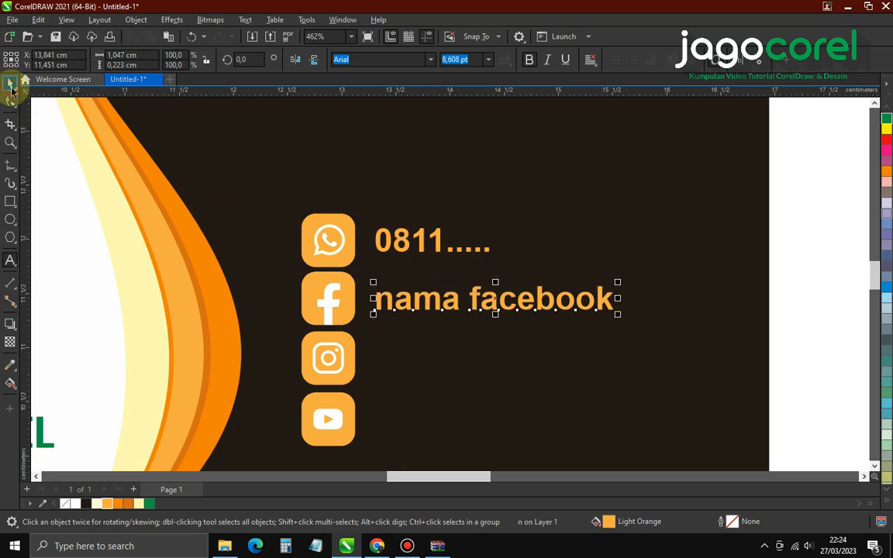
Copy the facebook label beside the Instagram icon and retype it as 'nama instagram'
left_click(12, 89)
left_click_drag(387, 306, 386, 373)
right_click(386, 372)
double_click(477, 370)
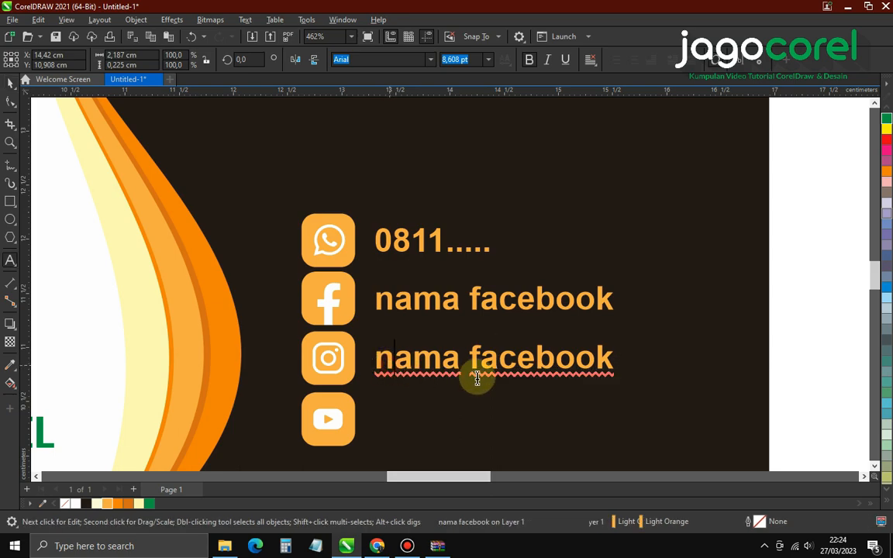
left_click_drag(470, 359, 650, 360)
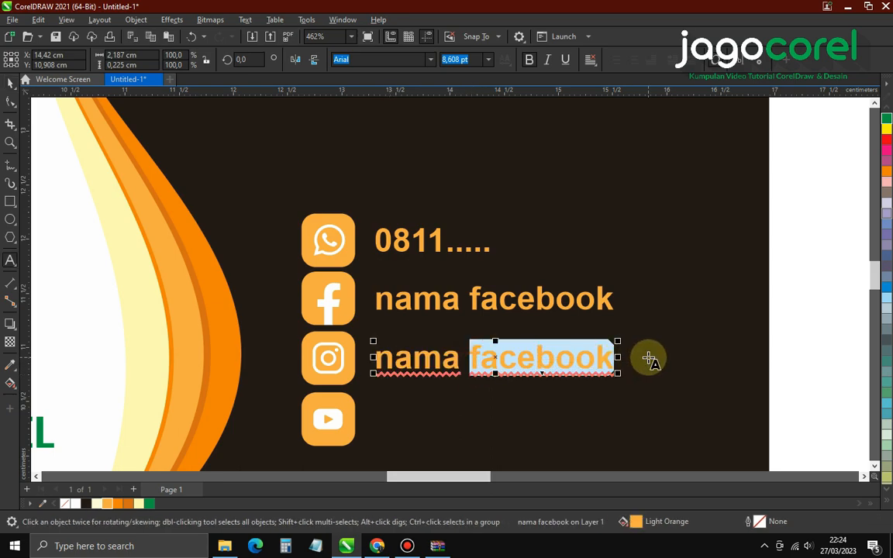
type("instage")
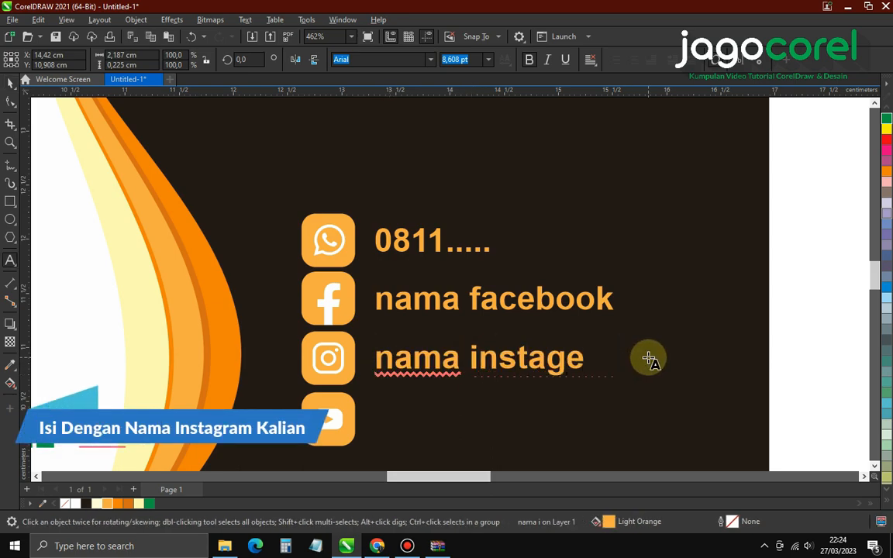
key("BackSpace")
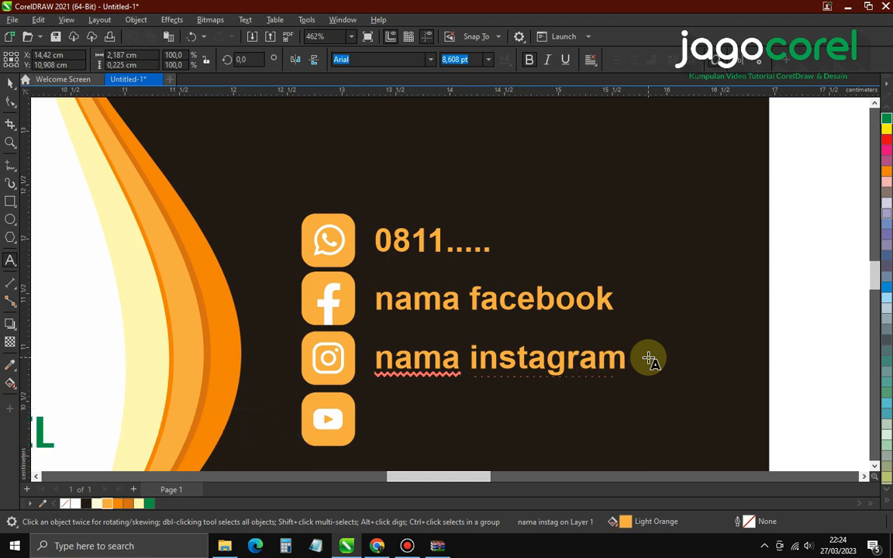
left_click(10, 82)
Copy that label down to the YouTube row and retype it as 'jagocorel'
scroll(415, 228, "down", 1)
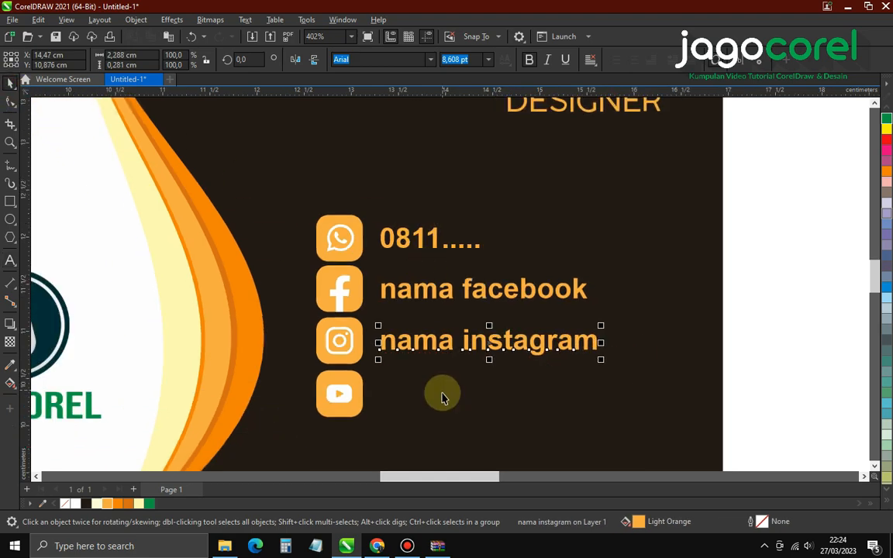
scroll(442, 395, "up", 1)
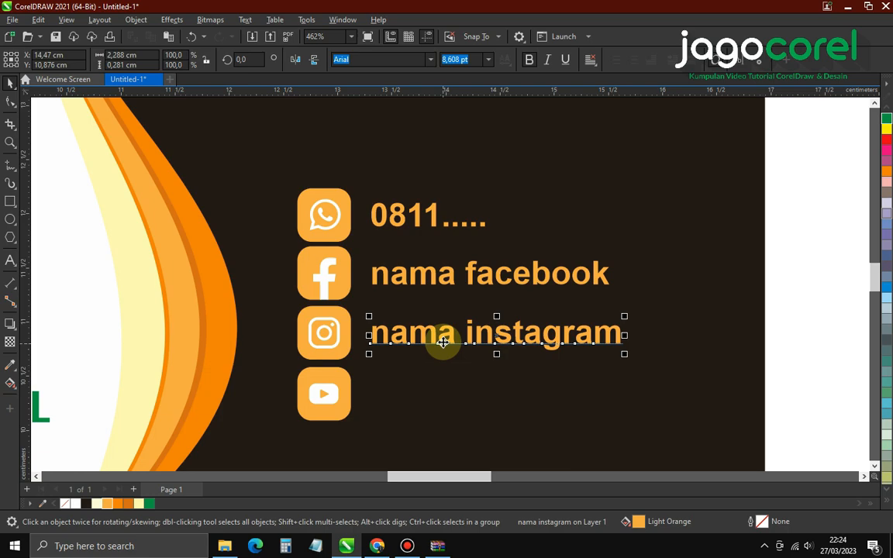
left_click_drag(442, 342, 442, 404)
double_click(442, 404)
key("ctrl+a")
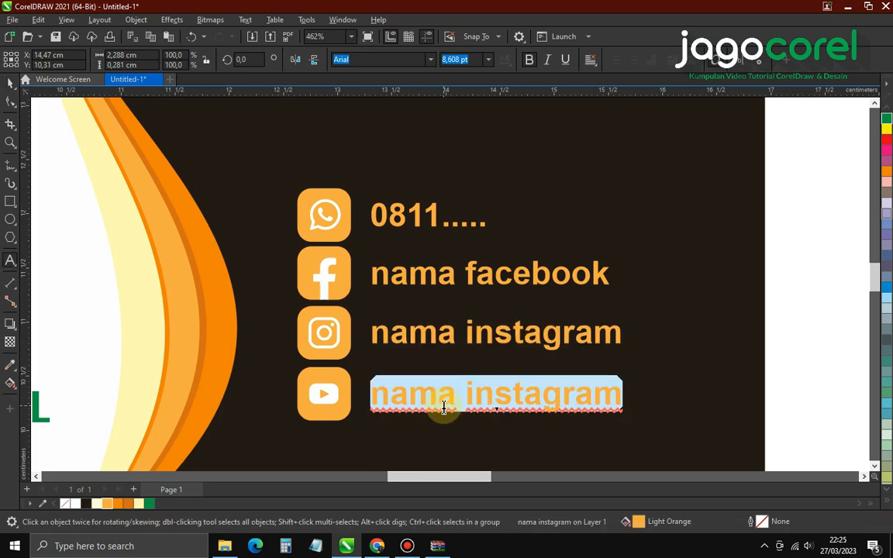
type("jagocorel")
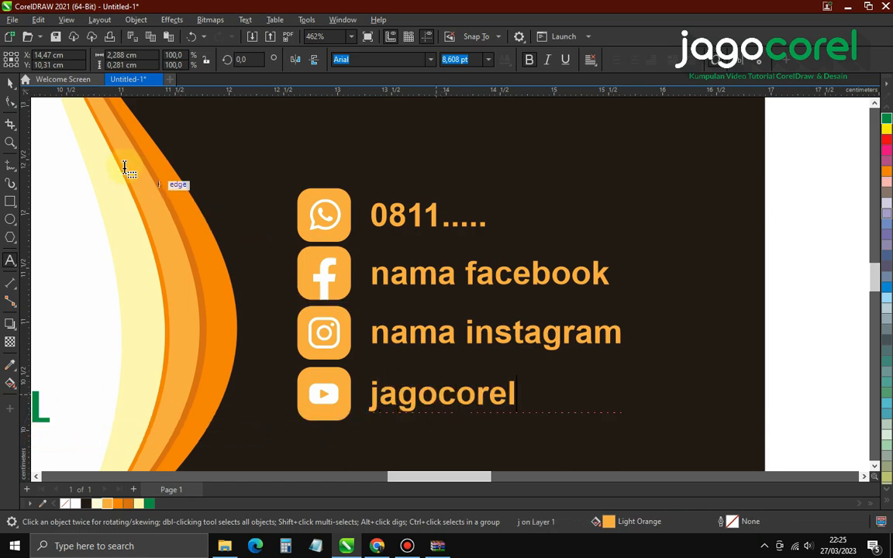
left_click(11, 86)
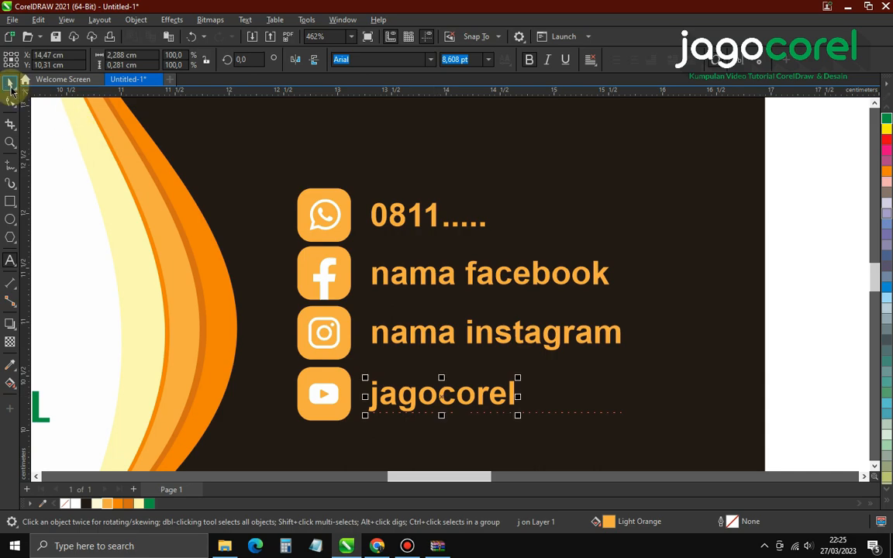
left_click(475, 377)
Select all the contact icons and labels and nudge them slightly upward
scroll(469, 375, "down", 5)
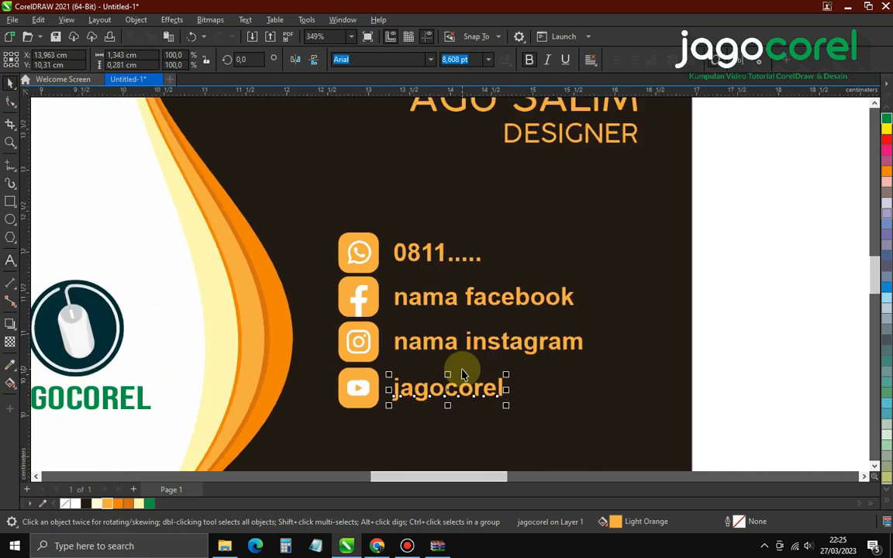
left_click(647, 351)
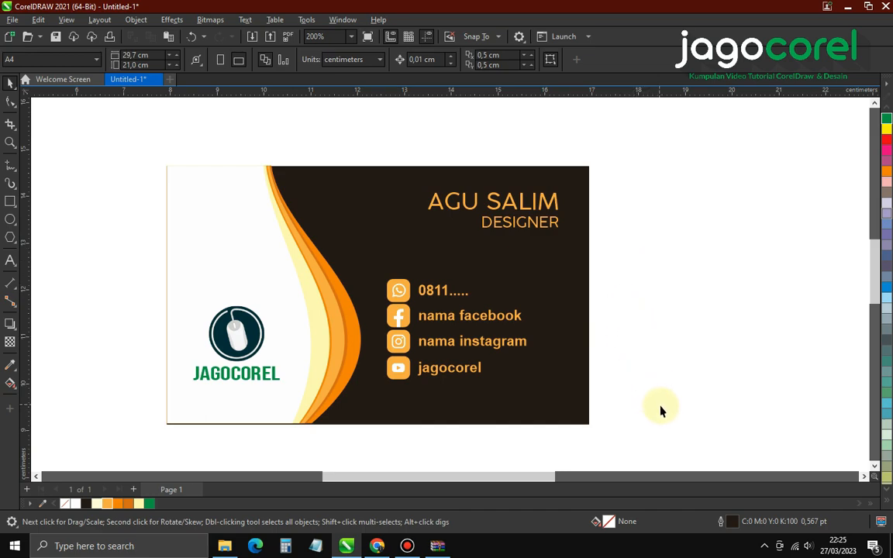
left_click_drag(439, 446, 369, 277)
left_click(649, 401)
left_click_drag(651, 410, 349, 252)
left_click_drag(398, 290, 397, 275)
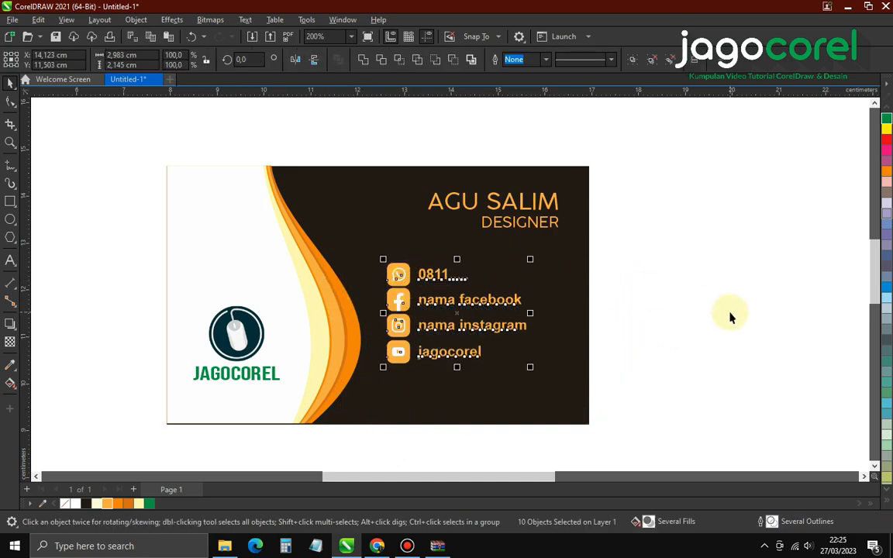
left_click(729, 316)
Draw a thin light-orange bar across the lower dark area to the card's right edge
scroll(456, 370, "up", 1)
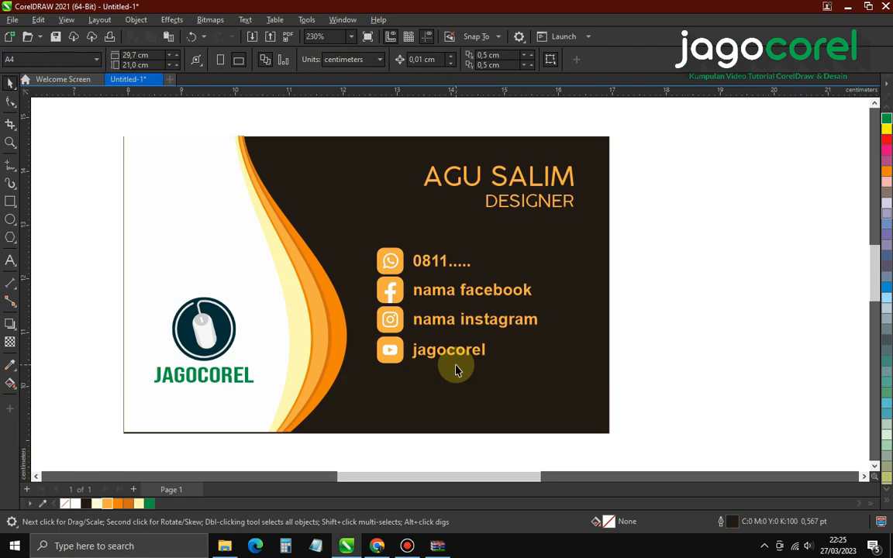
left_click(552, 203)
left_click(674, 229)
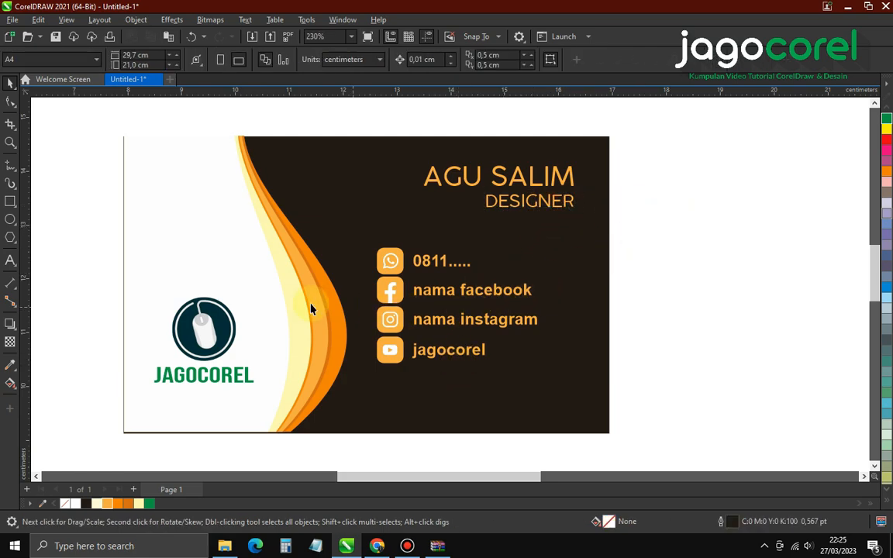
left_click(13, 203)
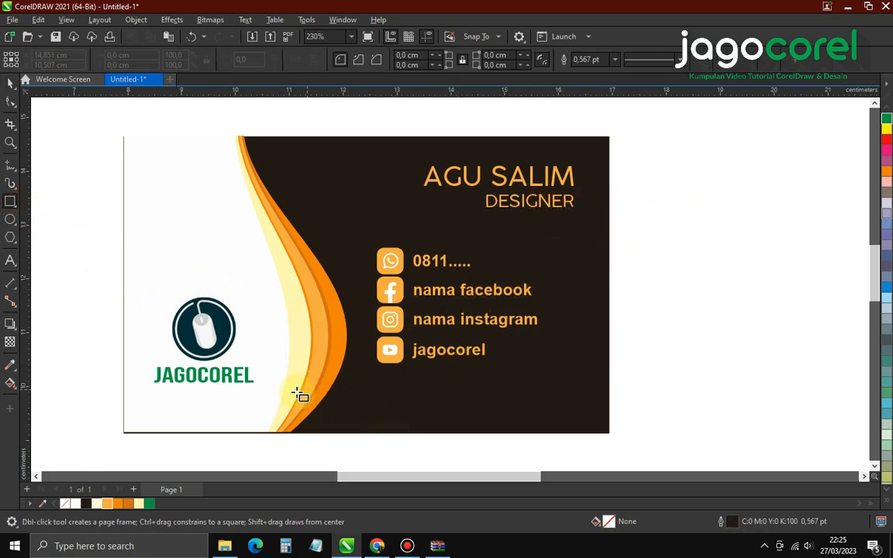
left_click_drag(283, 398, 612, 399)
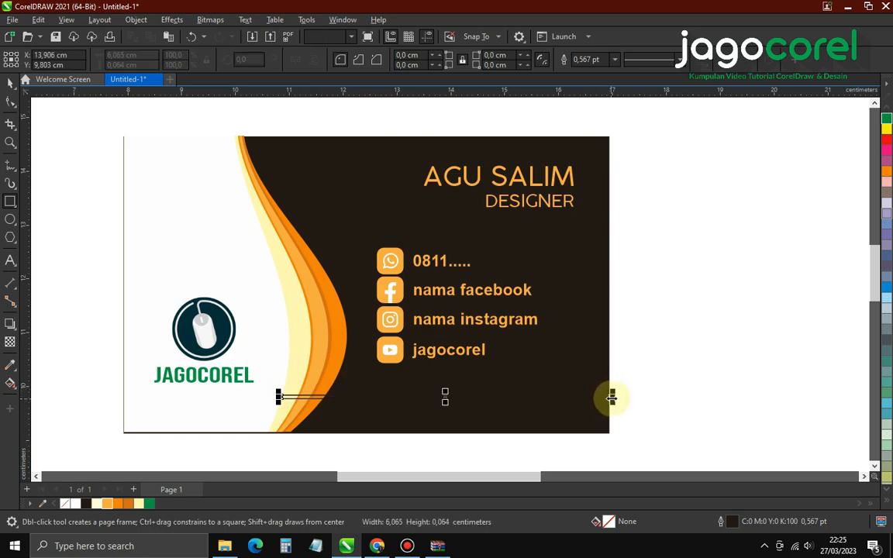
key("space")
left_click(107, 503)
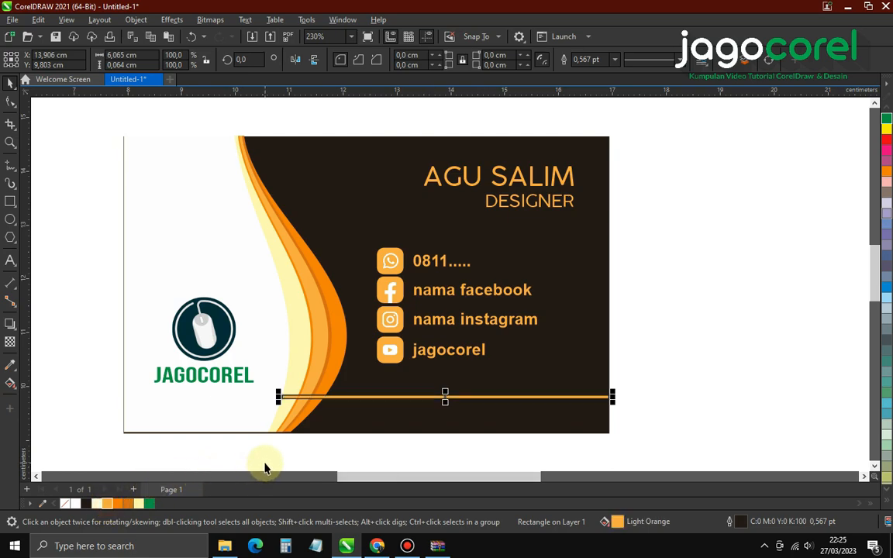
left_click_drag(80, 115, 360, 472)
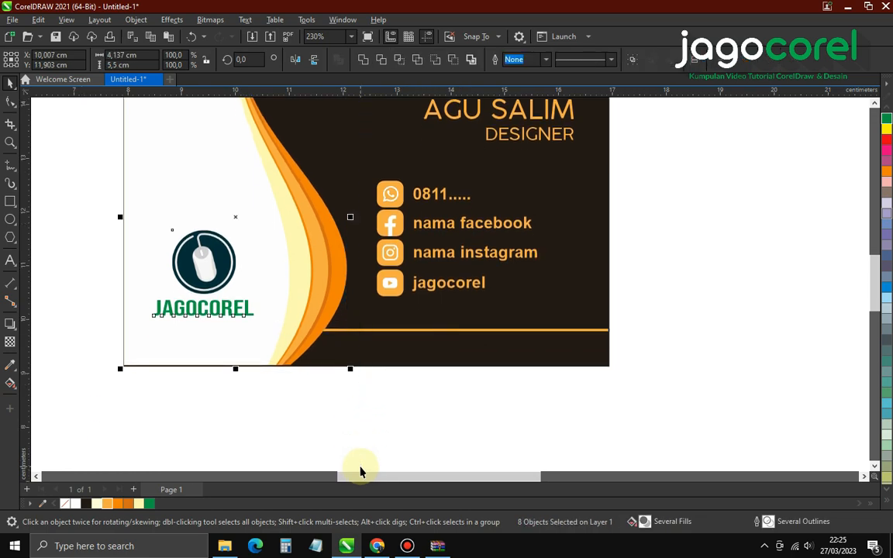
left_click(404, 434)
left_click(593, 329)
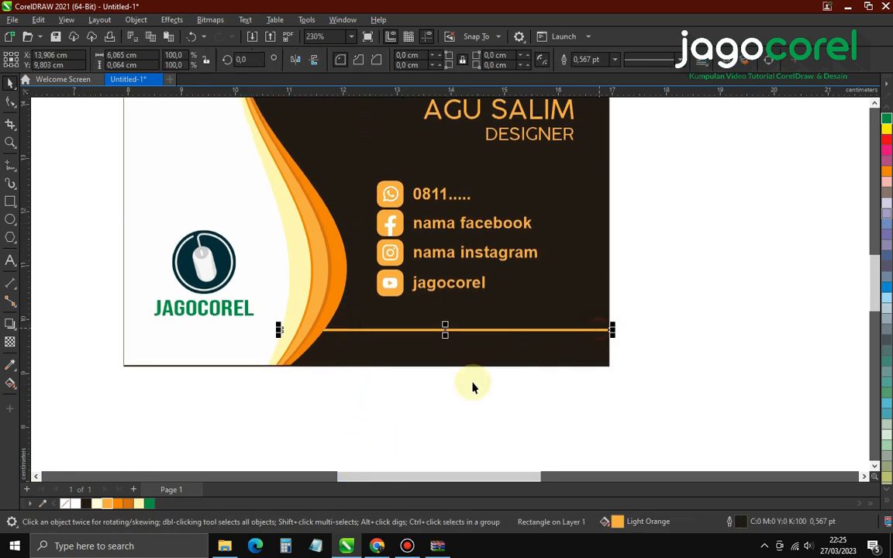
Remove the orange bar's outline and raise it slightly
right_click(63, 507)
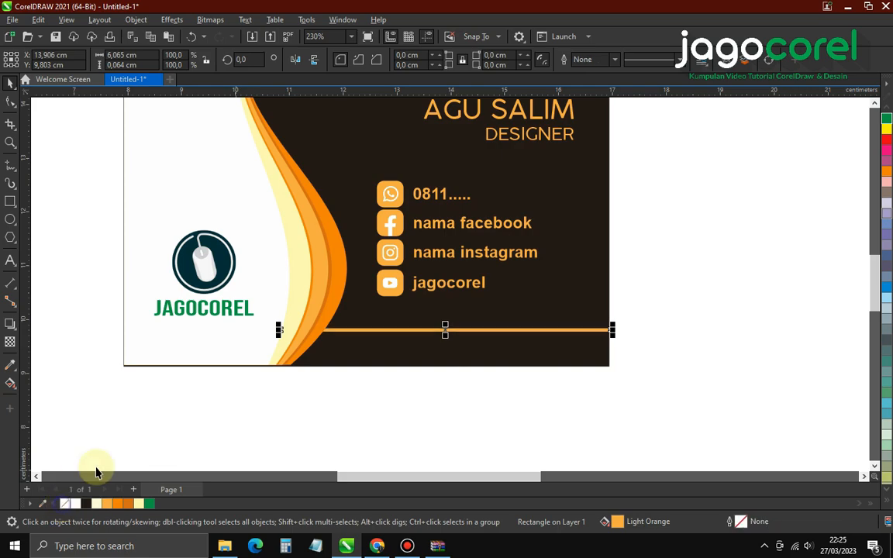
left_click_drag(542, 331, 543, 321)
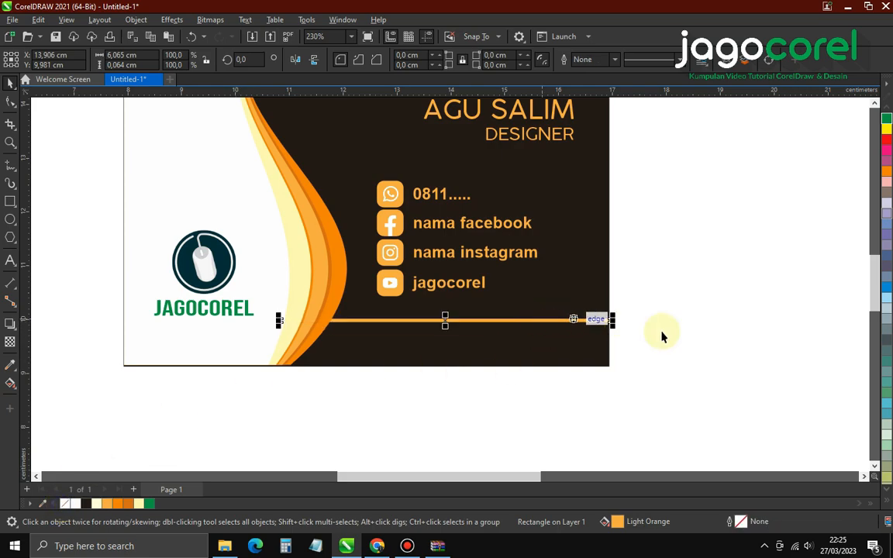
left_click(663, 335)
scroll(520, 379, "down", 1)
scroll(520, 176, "up", 1)
Shrink the contact rows and reposition them slightly
left_click_drag(642, 342, 352, 202)
left_click_drag(543, 211, 523, 225)
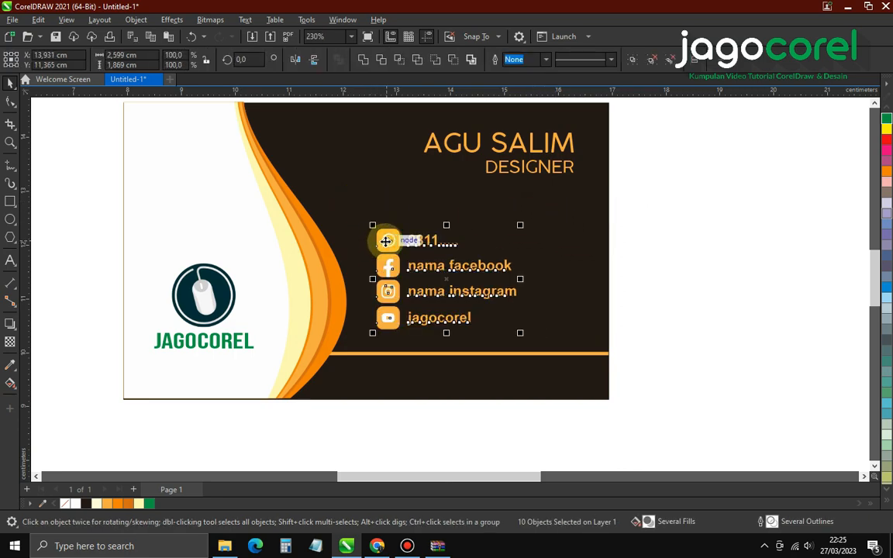
left_click_drag(385, 241, 384, 234)
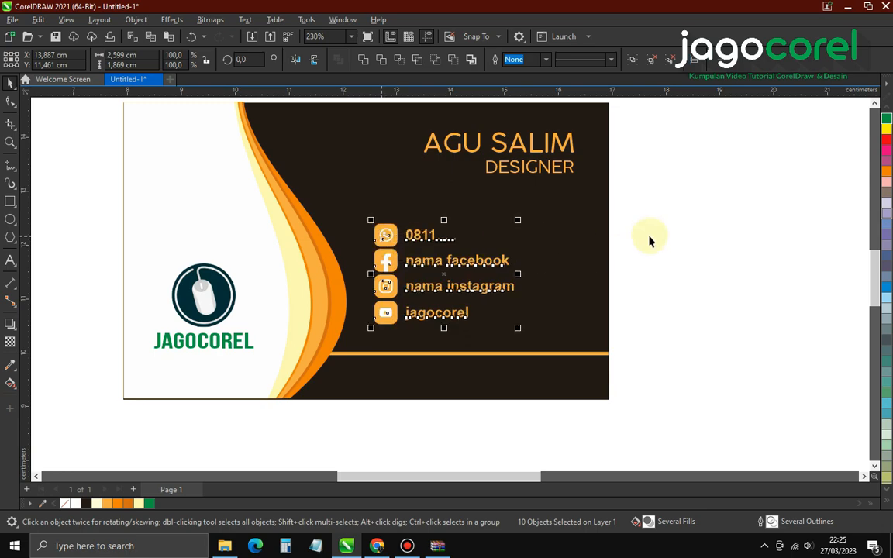
left_click(647, 231)
Move the four contact icons to the right of their labels
left_click_drag(678, 328, 341, 217)
left_click_drag(404, 406, 314, 184)
left_click_drag(392, 265, 566, 265)
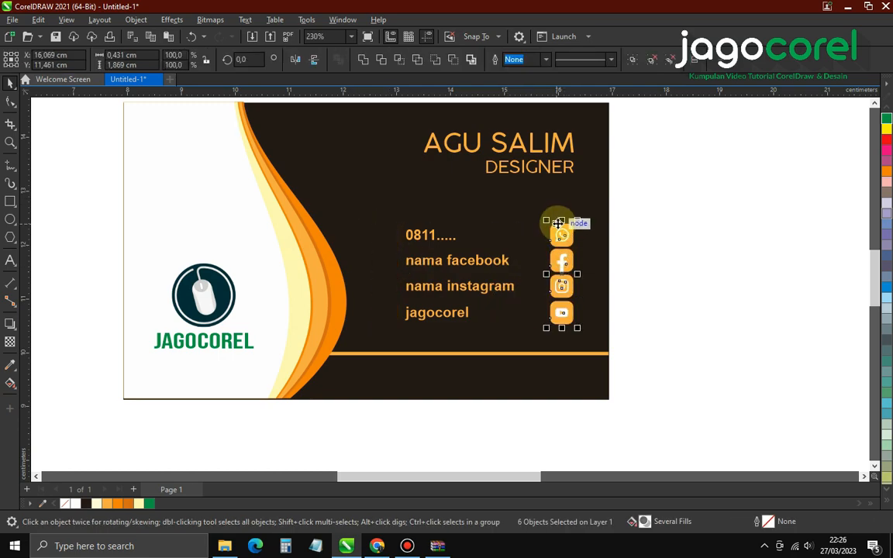
left_click(727, 243)
Right-align the four contact labels and move them up against the icons
left_click(480, 299)
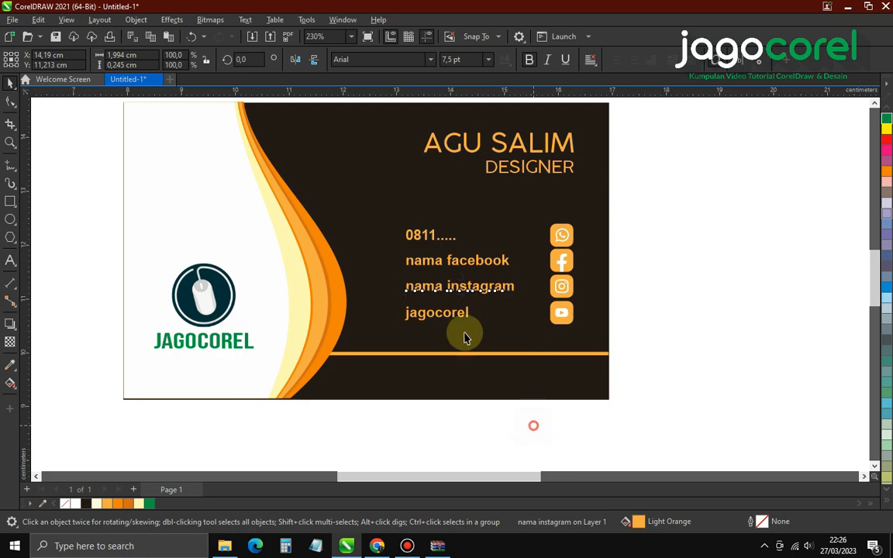
left_click_drag(531, 424, 345, 221)
key("r")
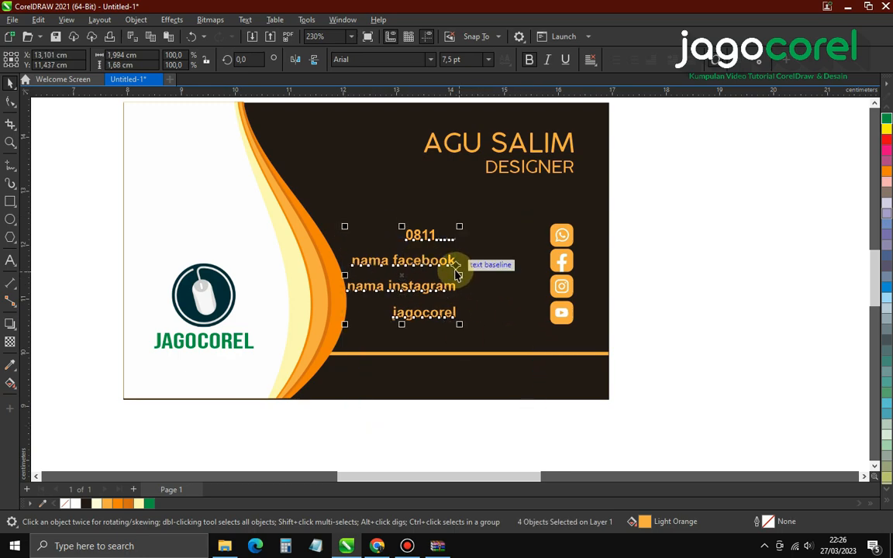
left_click_drag(456, 261, 534, 269)
left_click(701, 276)
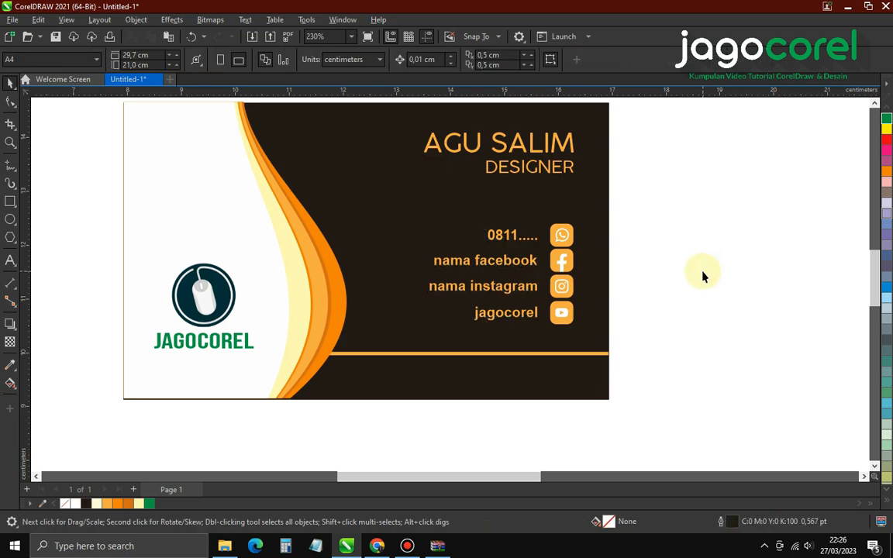
Move the orange bar up slightly
left_click(510, 354)
scroll(510, 353, "up", 2)
left_click_drag(510, 352, 404, 375)
left_click(757, 370)
scroll(564, 370, "down", 1)
Copy the jagocorel label below the bar and retype it as 'Alamat :'
right_click(404, 378)
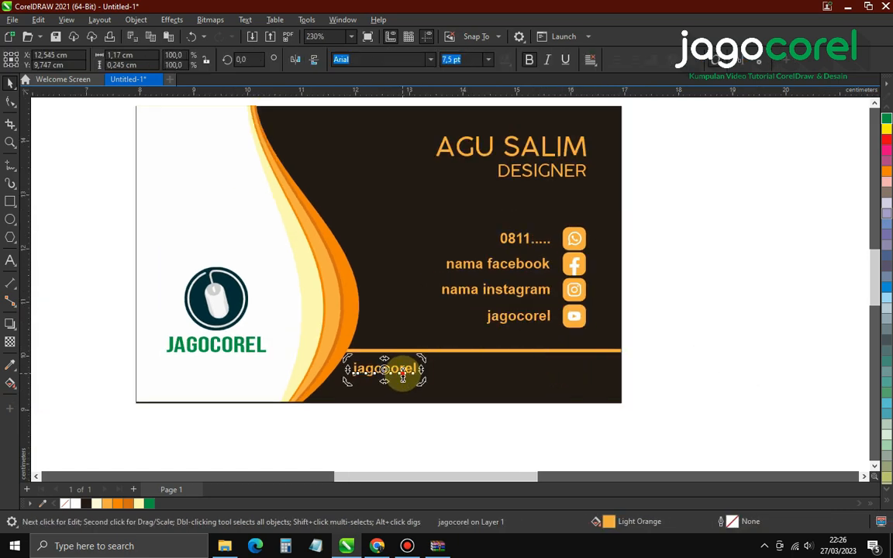
double_click(404, 372)
type("A")
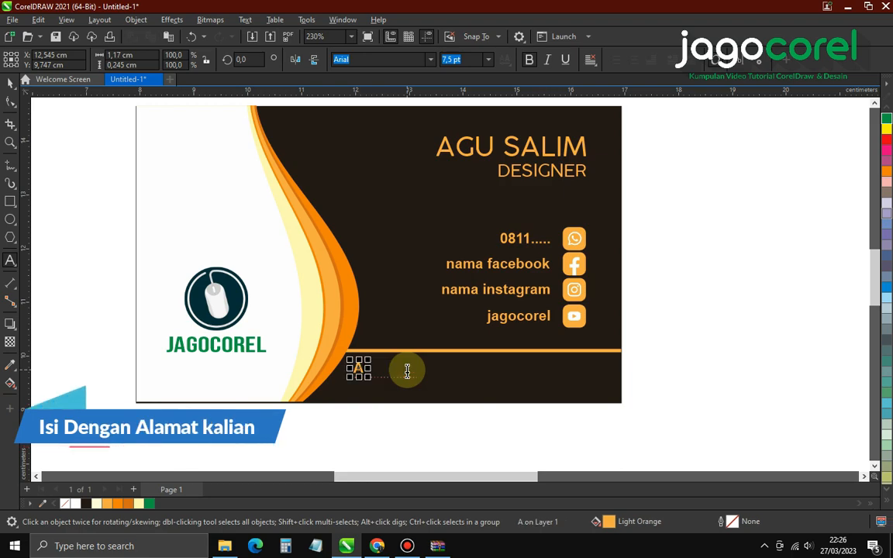
type("lamat :")
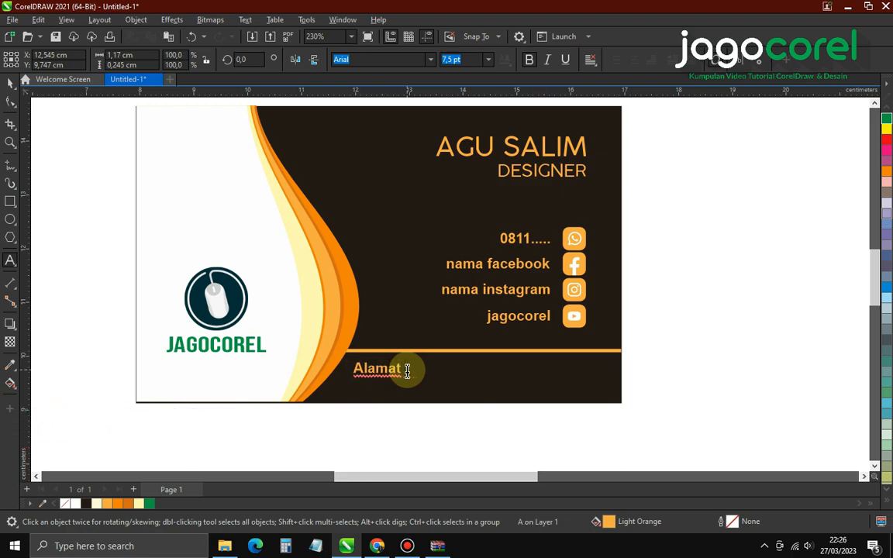
left_click(10, 82)
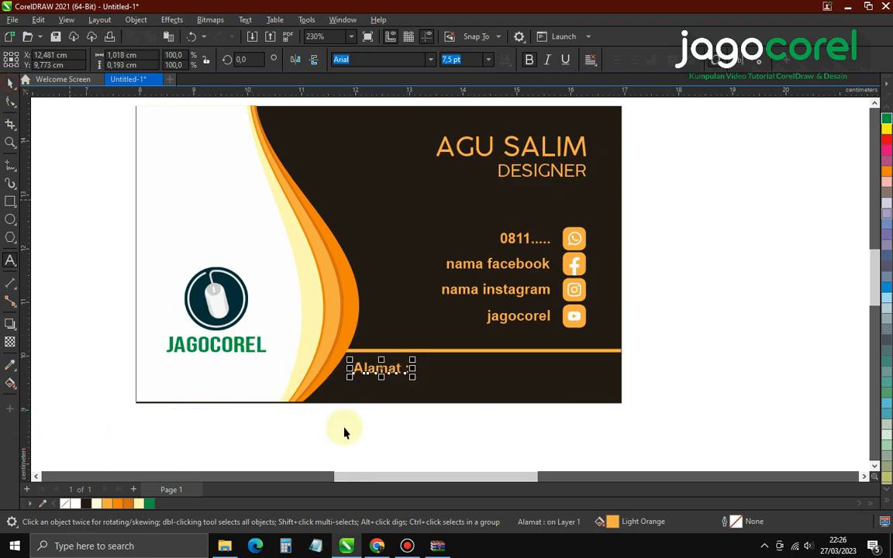
left_click(369, 434)
Extend the address line to 'Alamat : Jl.' followed by placeholder dots
double_click(410, 379)
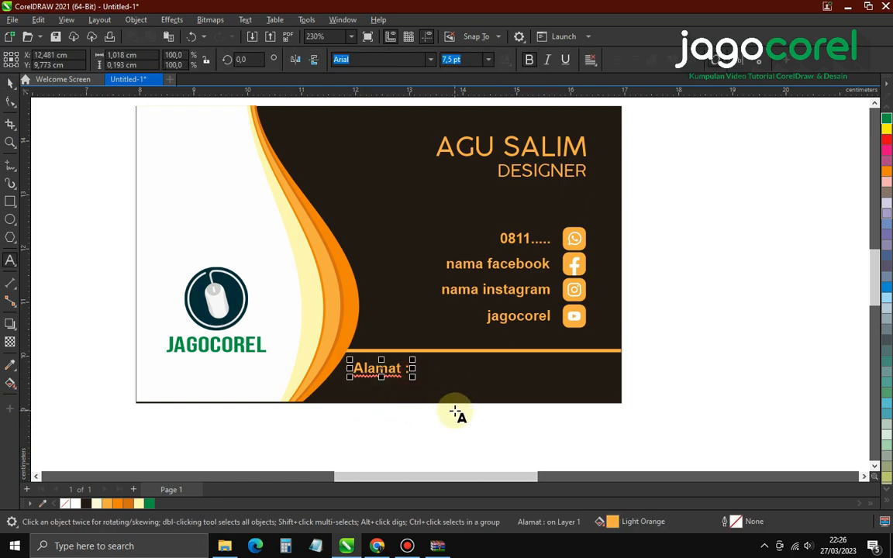
type("Jl. ........")
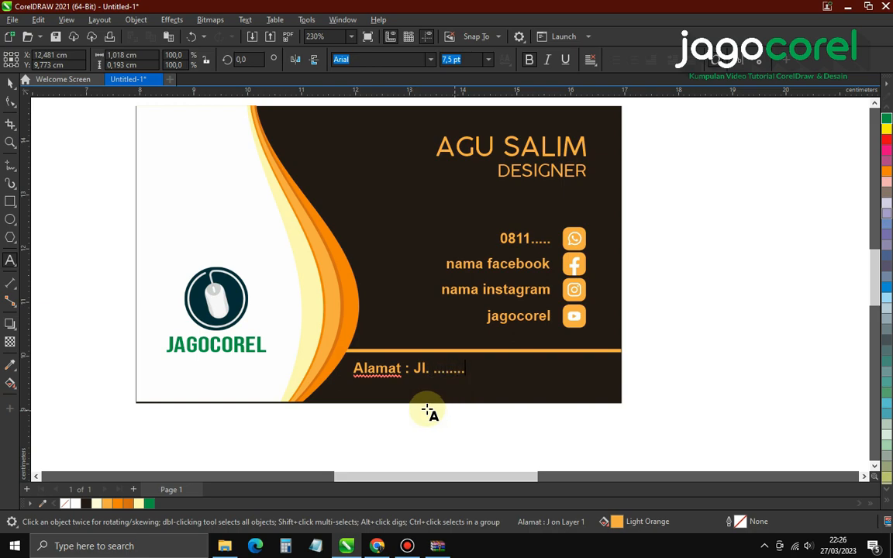
left_click(10, 84)
left_click(721, 402)
scroll(596, 393, "down", 1)
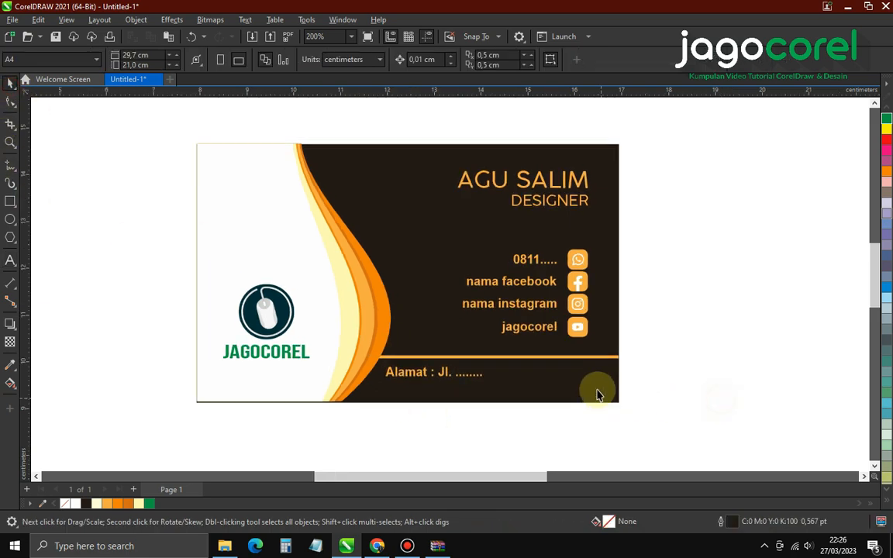
scroll(529, 245, "up", 1)
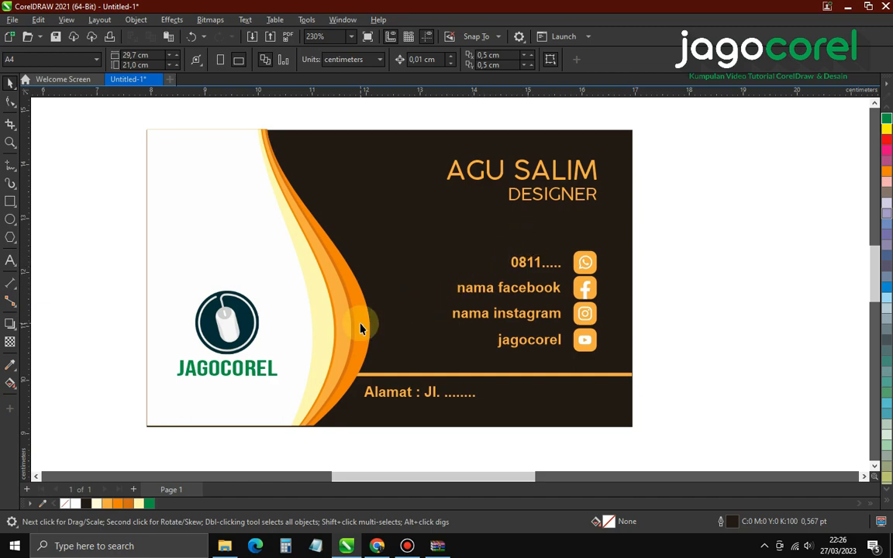
scroll(293, 293, "down", 1)
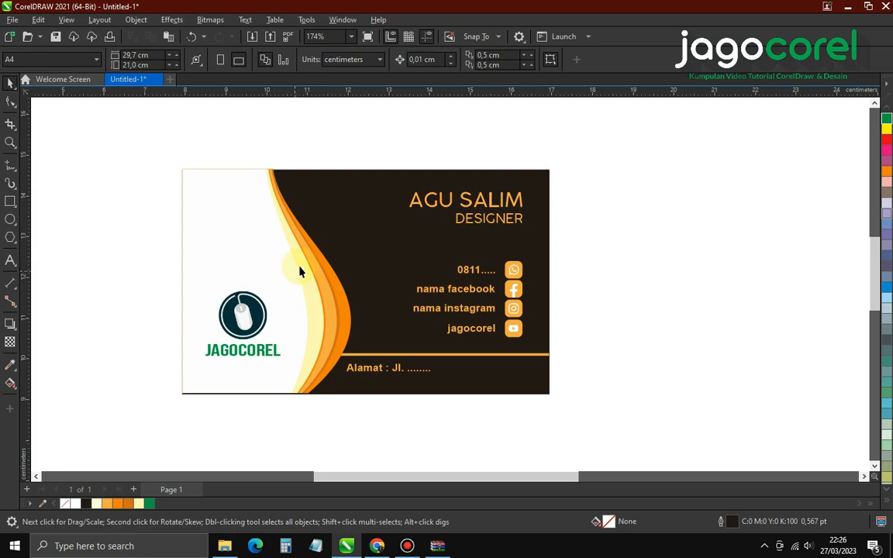
scroll(300, 270, "down", 2)
Copy the whole business card to a position below the original
left_click_drag(198, 167, 521, 413)
scroll(369, 269, "down", 2)
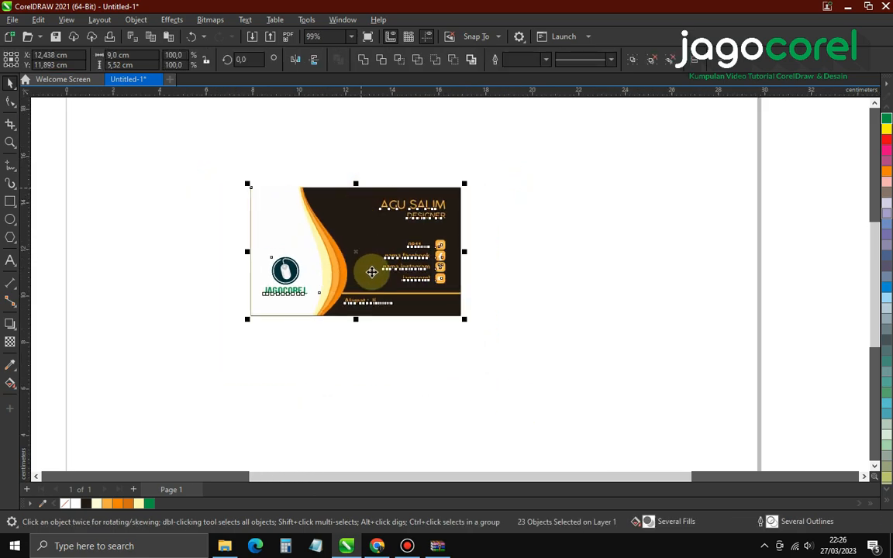
scroll(369, 357, "up", 2)
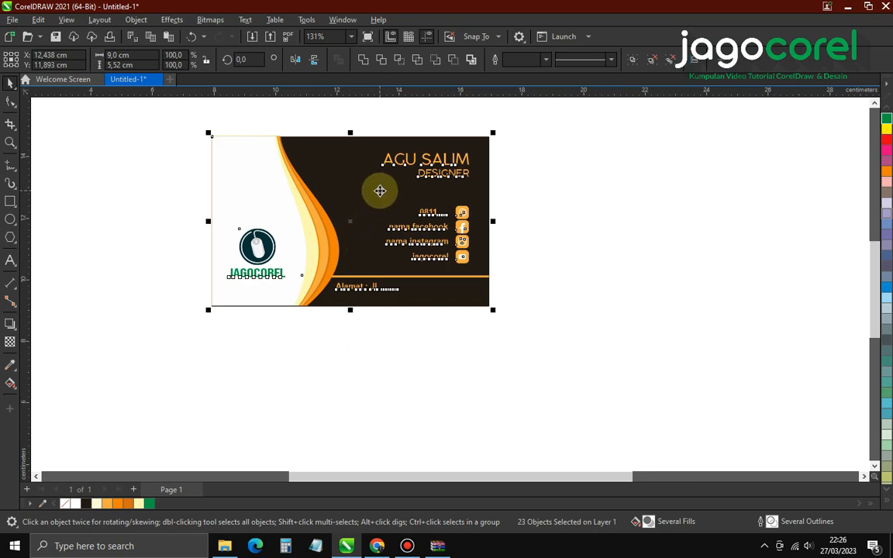
left_click_drag(378, 189, 377, 374)
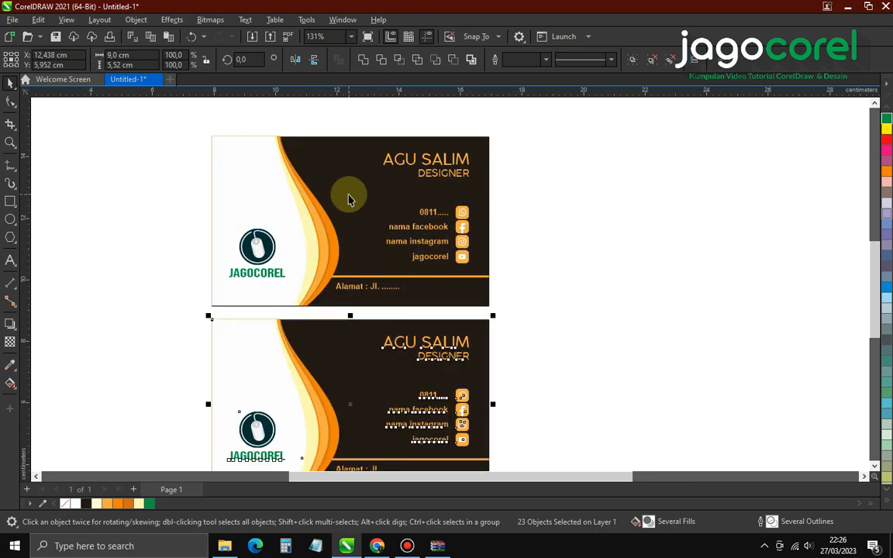
scroll(349, 415, "down", 2)
left_click(355, 450)
scroll(358, 429, "up", 2)
scroll(366, 387, "up", 2)
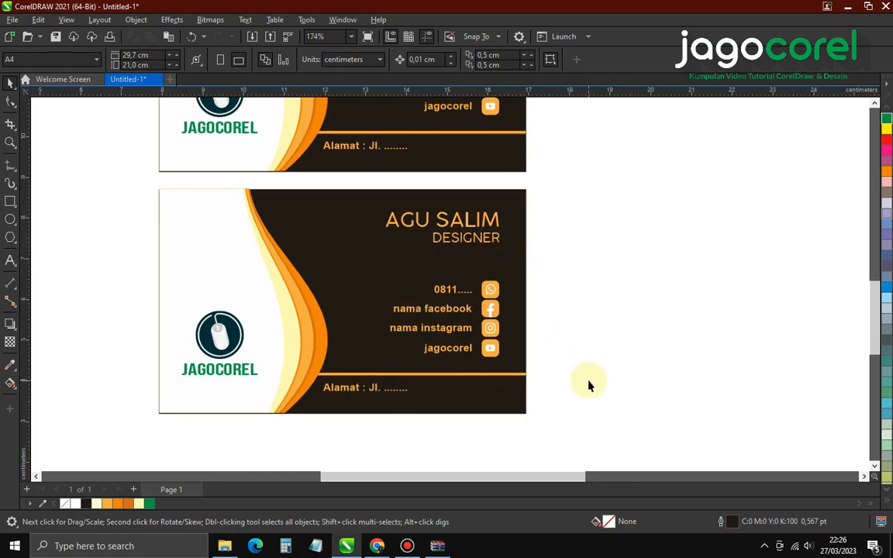
Delete the copy's contact rows, icons, address and orange divider, then set its logo aside
left_click_drag(589, 385, 380, 272)
key("Delete")
left_click_drag(431, 456, 314, 359)
key("Delete")
left_click(299, 373)
key("Delete")
left_click_drag(130, 289, 618, 234)
left_click(599, 333)
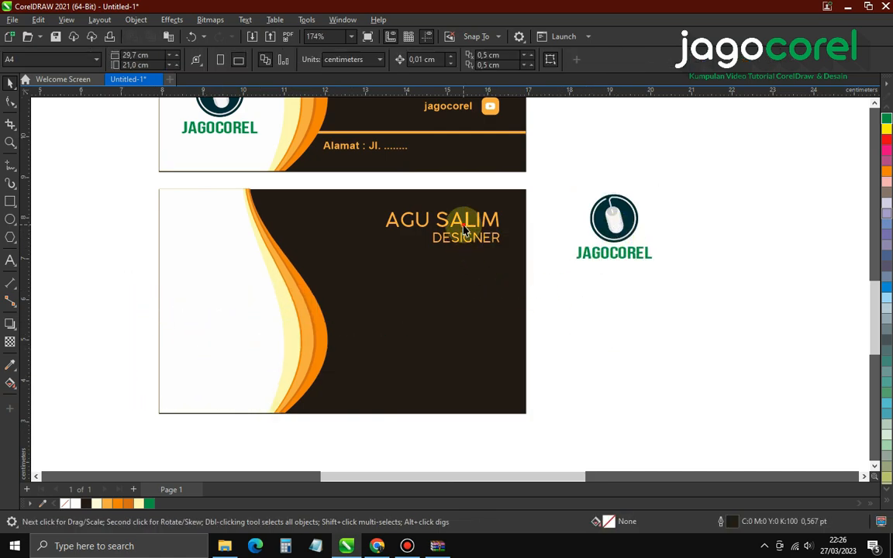
left_click(465, 225)
key("Delete")
left_click(462, 237)
key("Delete")
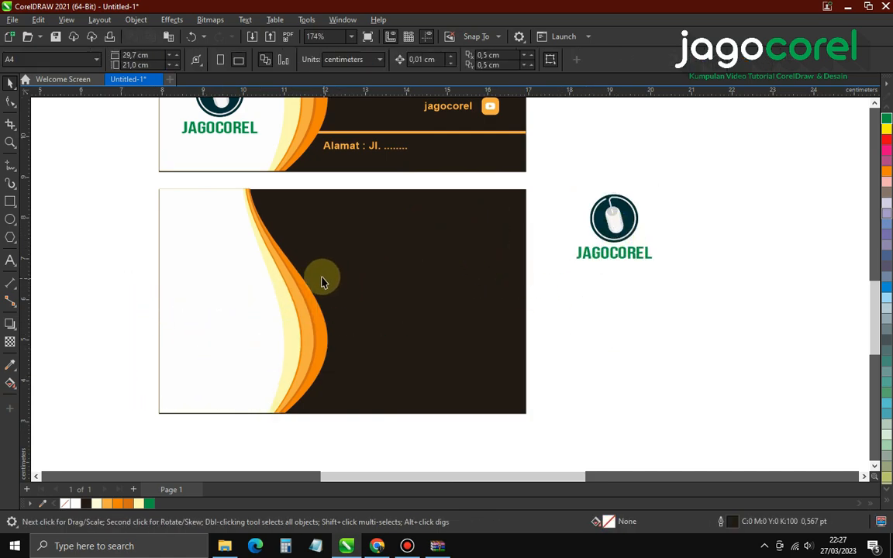
Group the white area and orange curves and rotate the group 270 degrees
left_click_drag(155, 209, 349, 426)
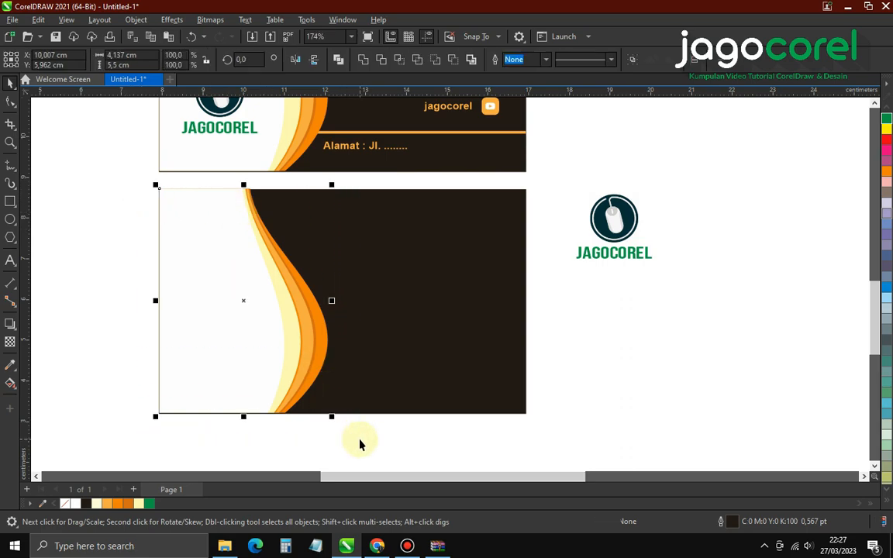
key("ctrl+g")
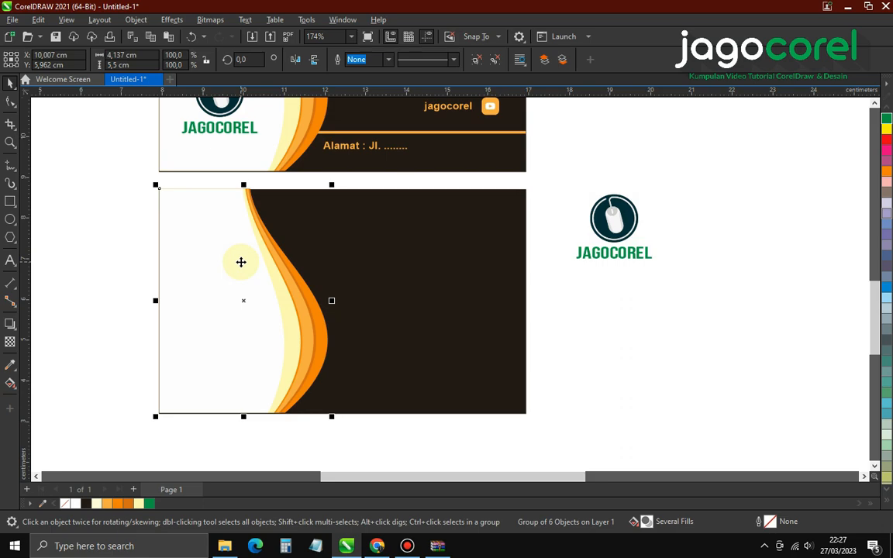
left_click(241, 262)
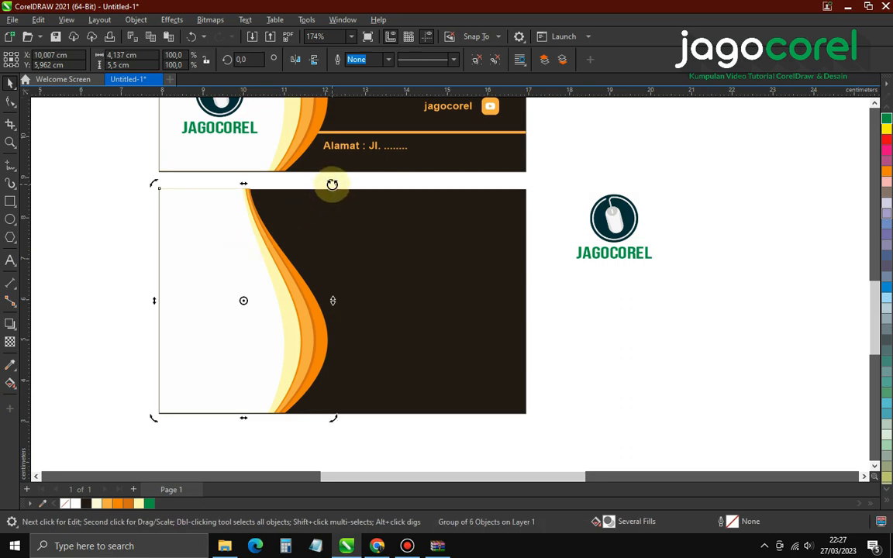
left_click(251, 58)
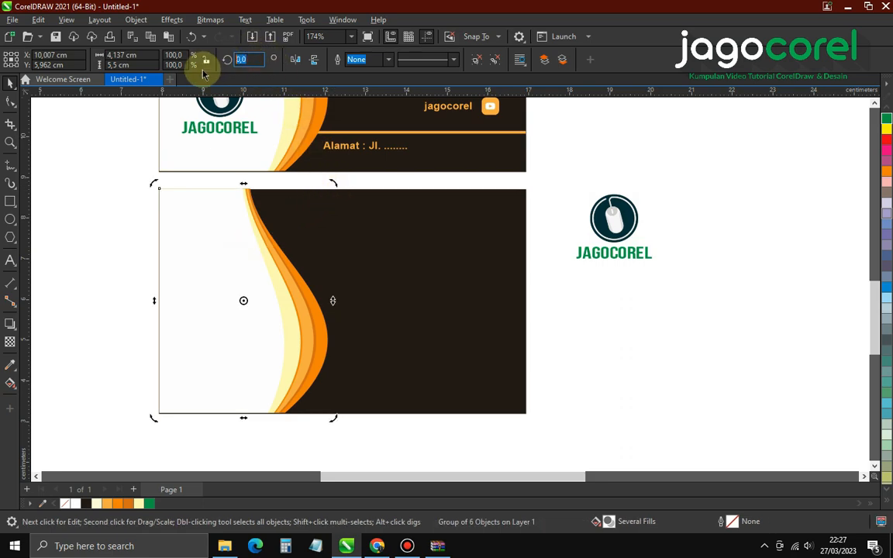
type("270")
key("Return")
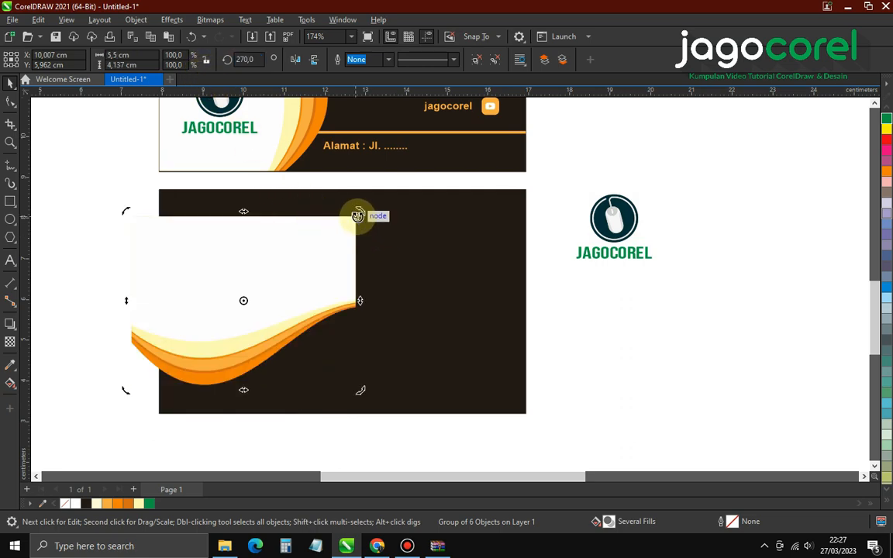
Stretch the wave to fill the card and place the logo on its white area
left_click_drag(357, 215, 527, 191)
left_click_drag(296, 276, 156, 255)
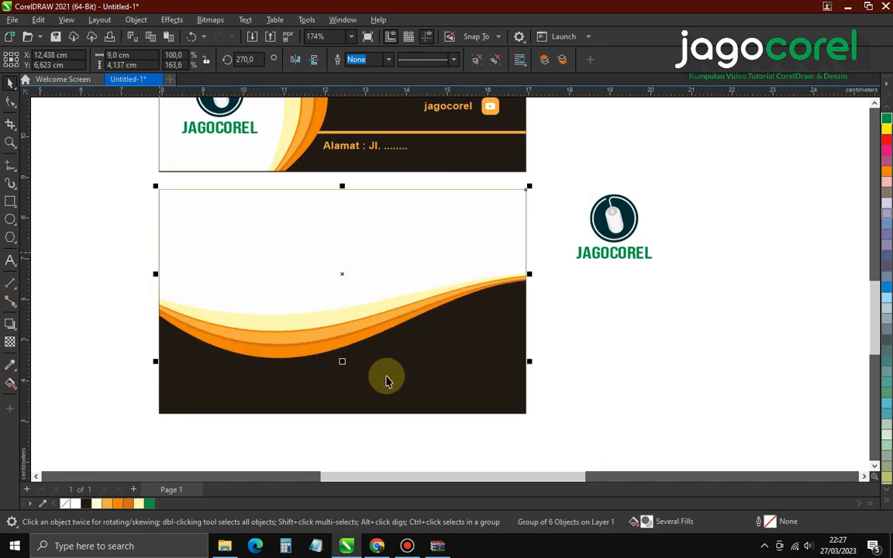
mouse_move(343, 363)
left_mouse_down()
mouse_move(348, 351)
mouse_move(353, 377)
left_mouse_up()
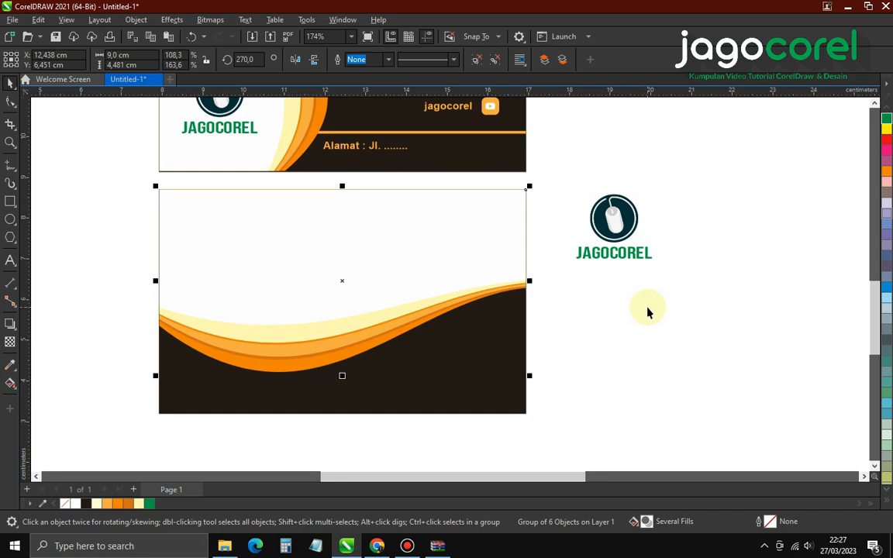
left_click_drag(692, 297, 563, 175)
left_click_drag(616, 230, 286, 271)
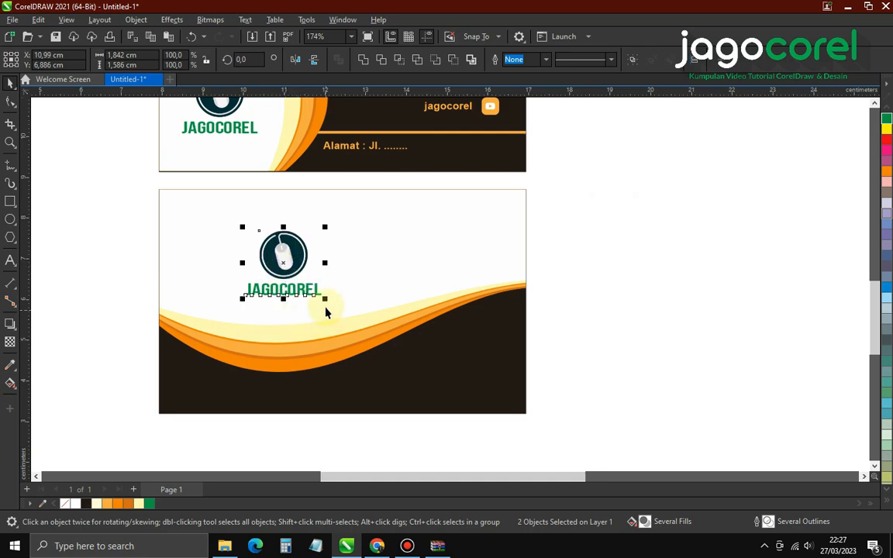
Enlarge the back card's logo and JAGOCOREL text slightly
left_click_drag(326, 302, 334, 314)
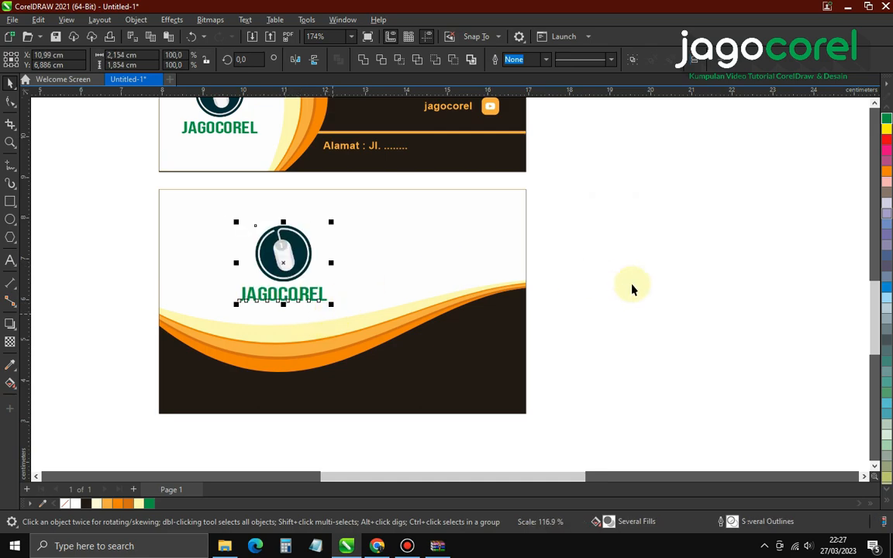
left_click(637, 288)
scroll(355, 399, "down", 5)
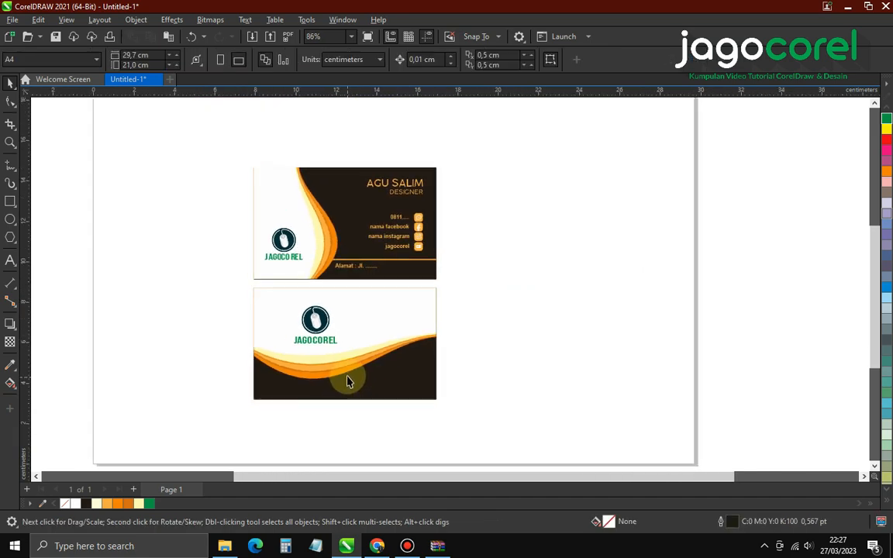
scroll(367, 364, "up", 1)
scroll(382, 280, "up", 1)
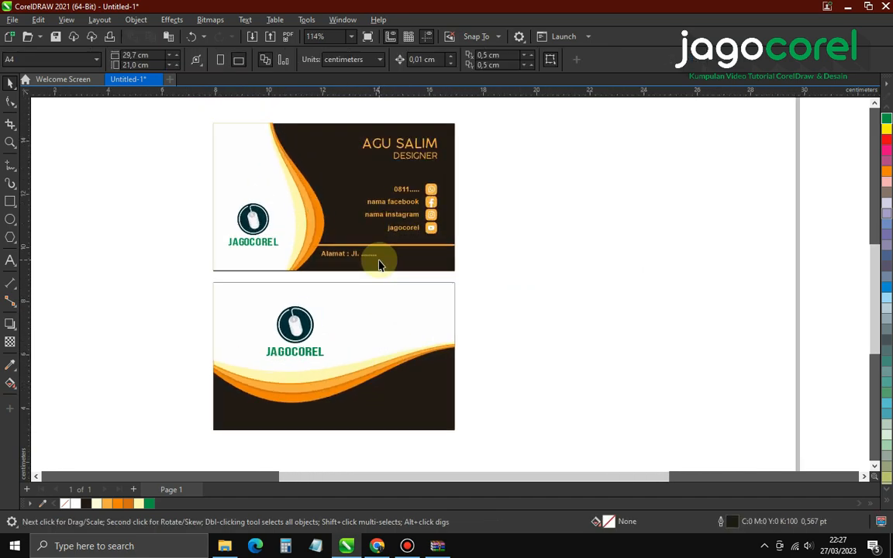
scroll(377, 262, "up", 1)
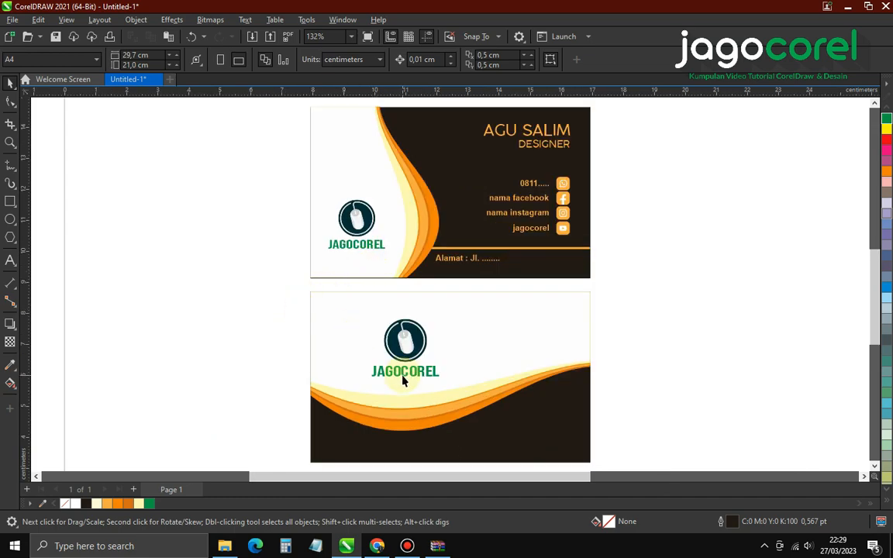
scroll(402, 380, "up", 4)
Compare the back card's logo size with the front card's logo
left_click(400, 339)
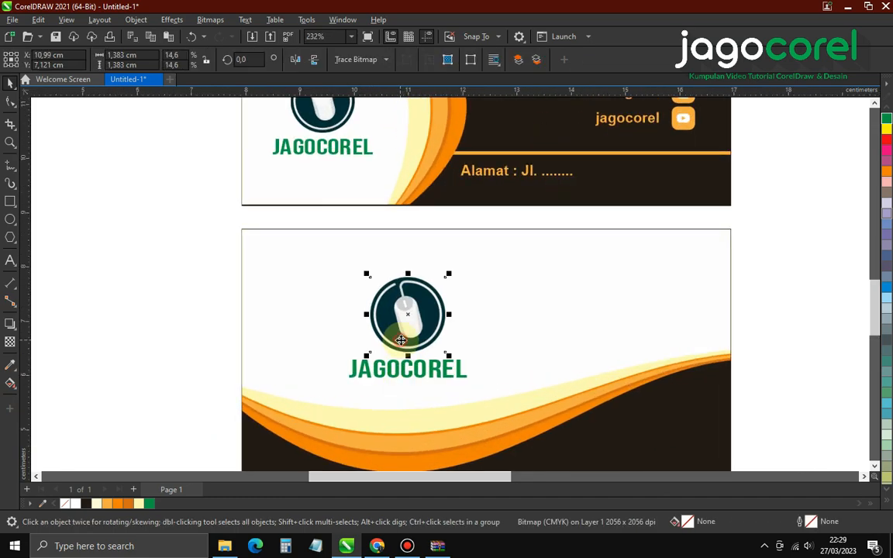
left_click_drag(187, 247, 476, 395)
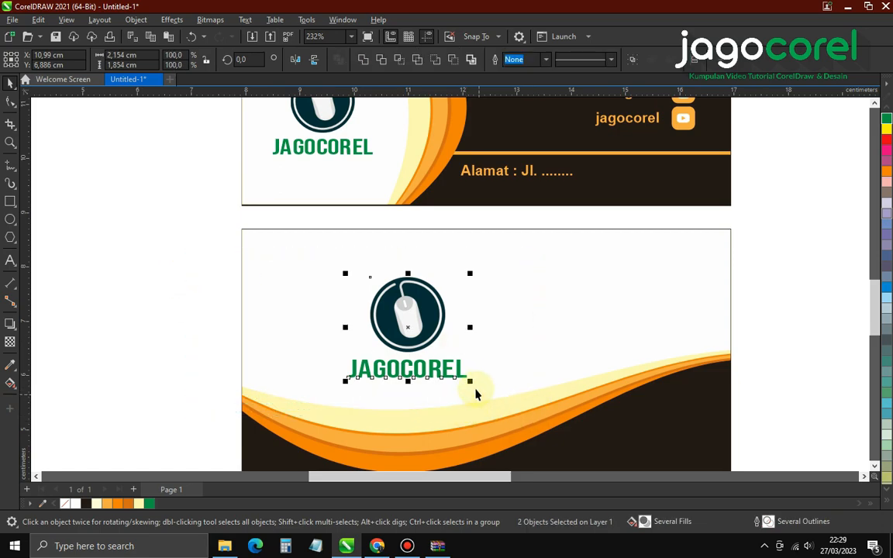
left_click(412, 324)
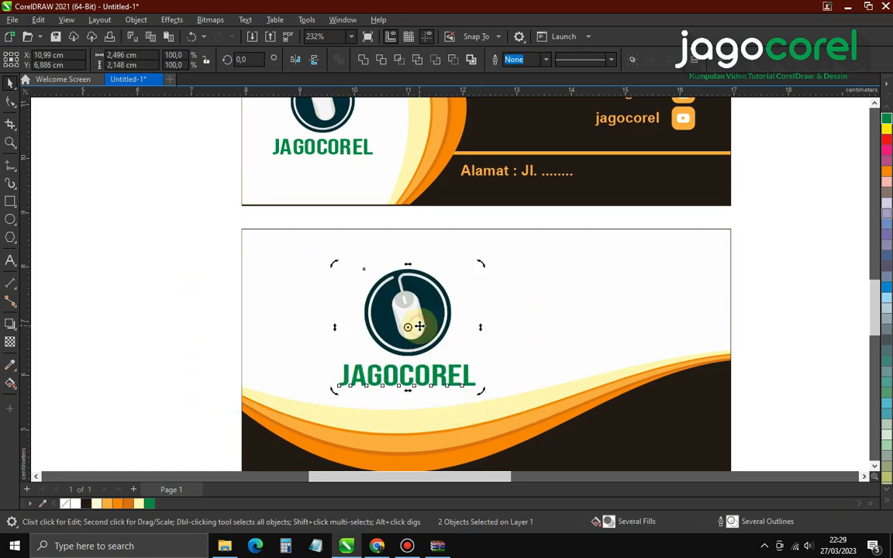
scroll(415, 391, "down", 3)
left_click_drag(257, 147, 395, 265)
scroll(395, 265, "up", 2)
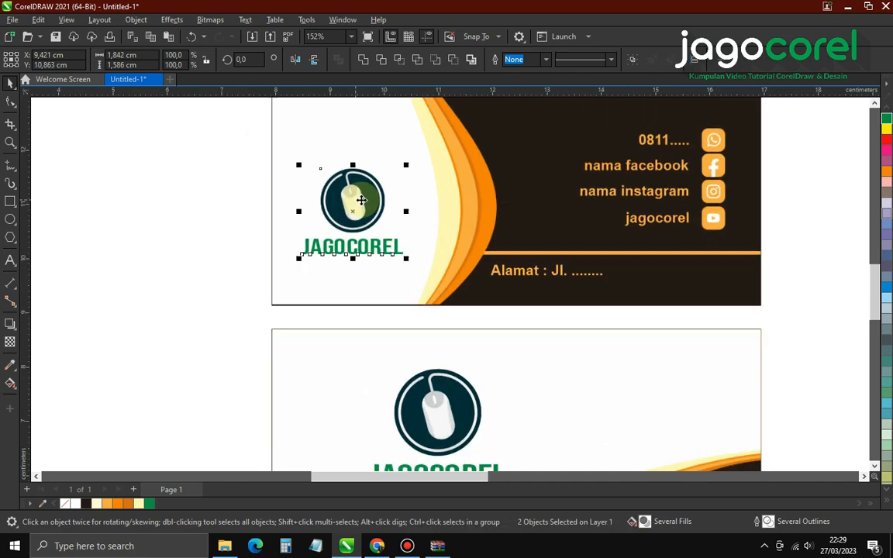
left_click(240, 283)
scroll(241, 285, "down", 2)
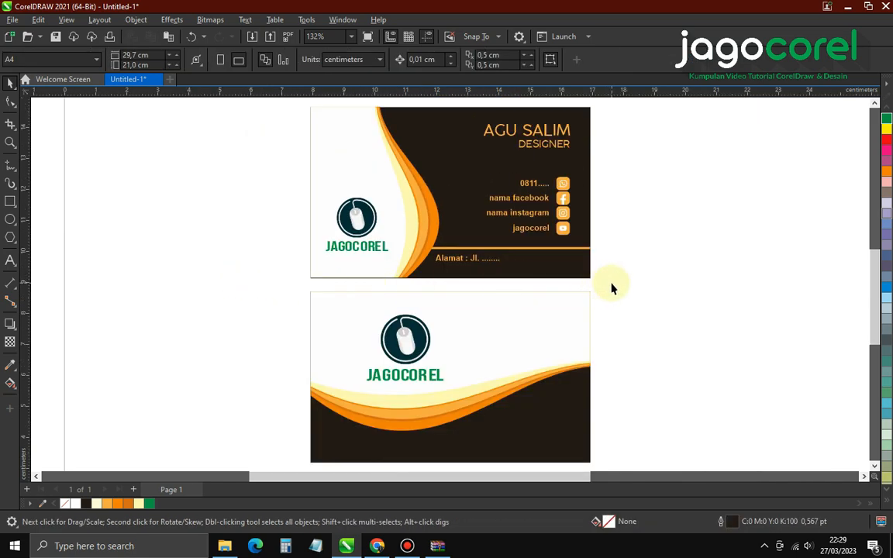
scroll(136, 248, "down", 2)
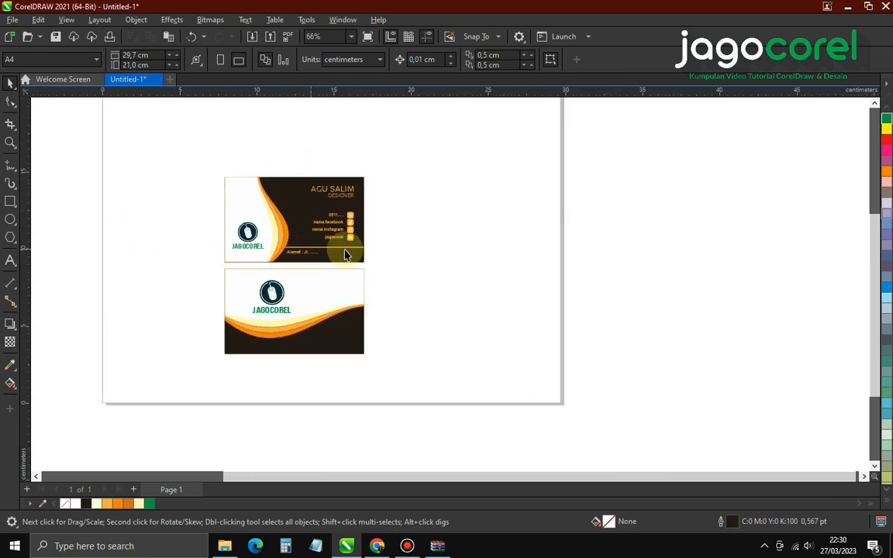
scroll(405, 259, "down", 2)
scroll(398, 255, "up", 2)
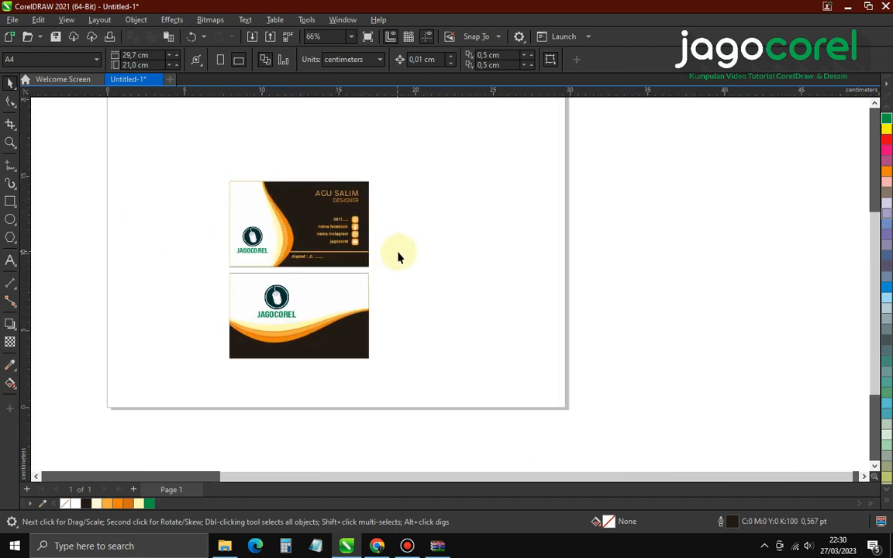
scroll(645, 275, "up", 1)
scroll(195, 265, "up", 2)
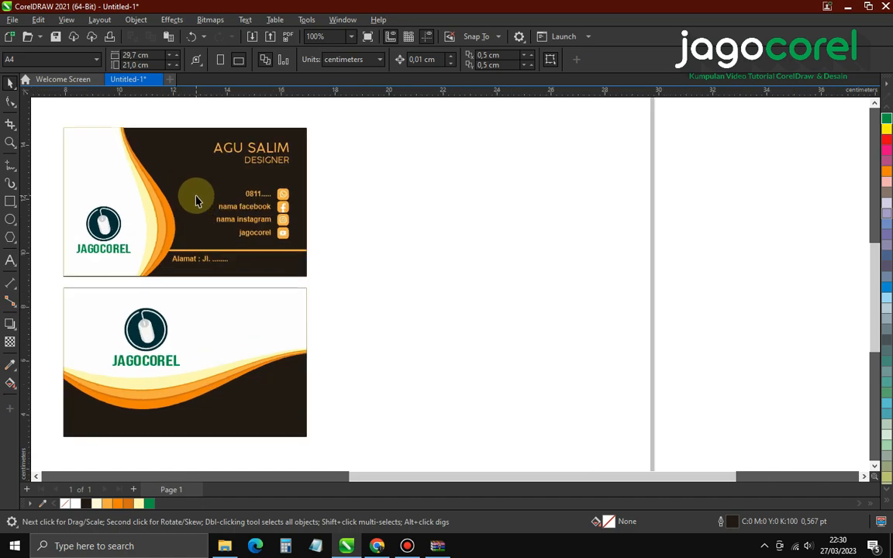